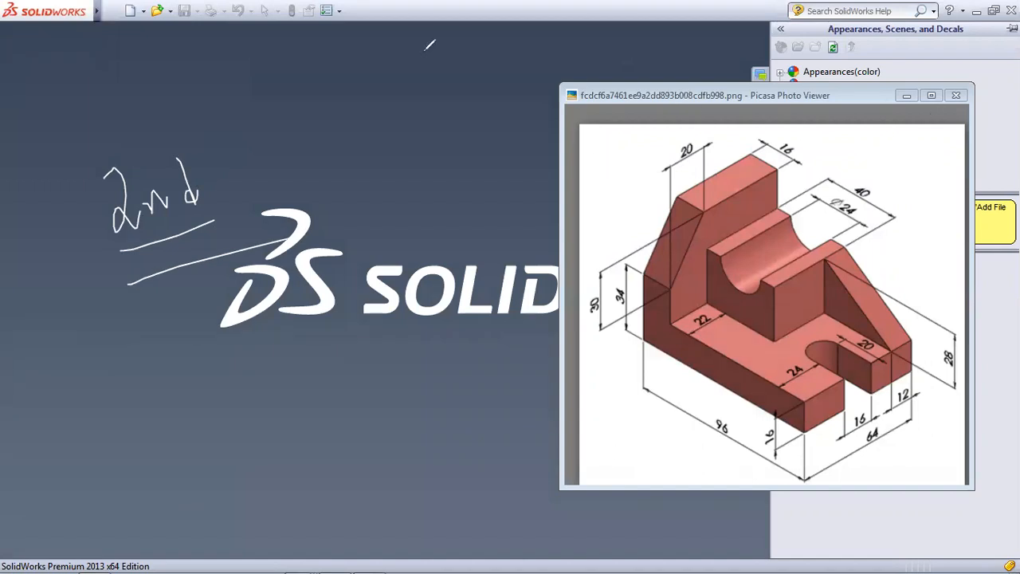
pyautogui.moveTo(601, 462); pyautogui.dragTo(969, 479)
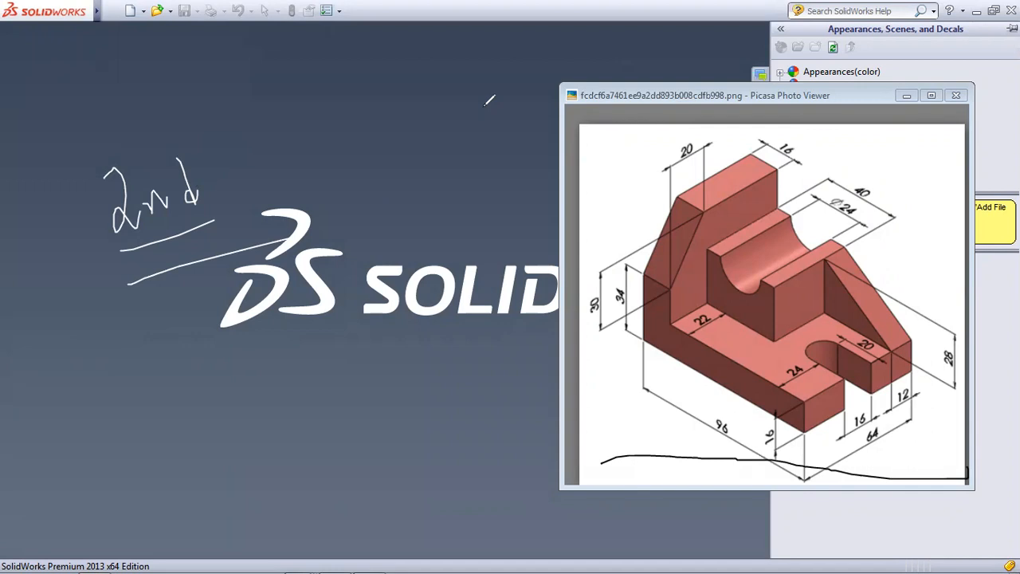
pyautogui.press('e')
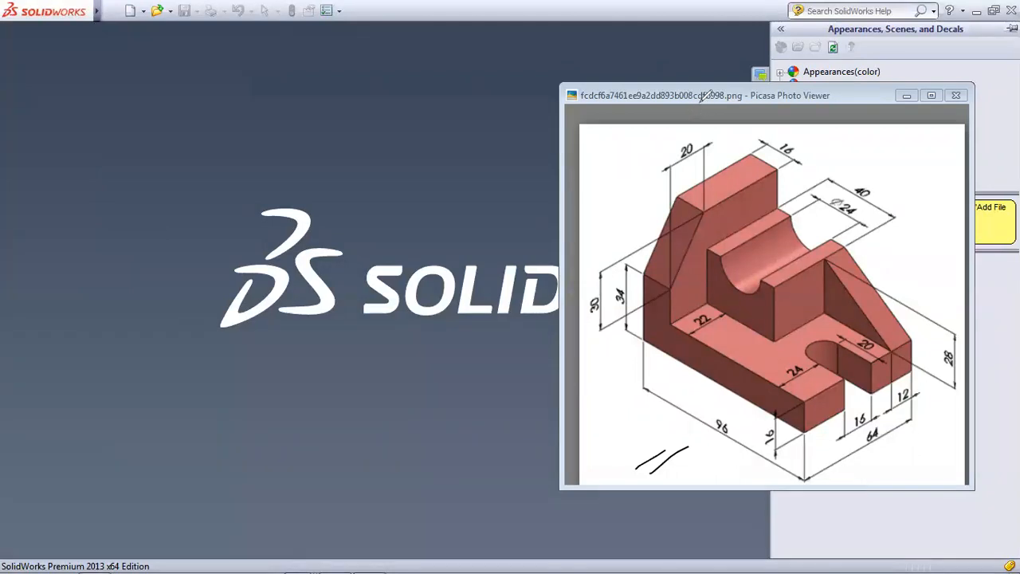
# Step: Create a new part document and bring the dimensioned reference picture back to the front
pyautogui.moveTo(795, 94); pyautogui.dragTo(844, 105)
pyautogui.click(130, 11)
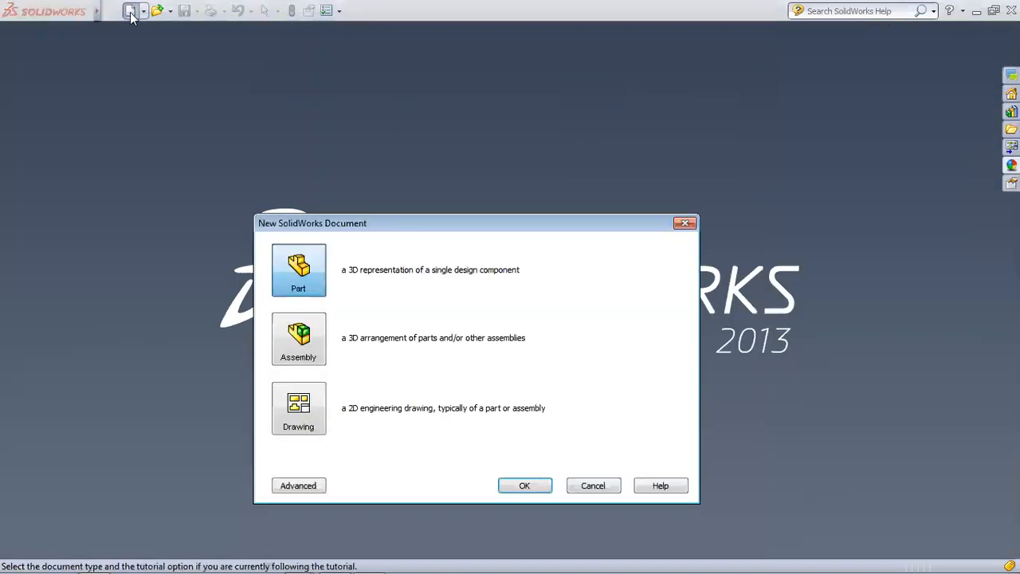
pyautogui.click(528, 487)
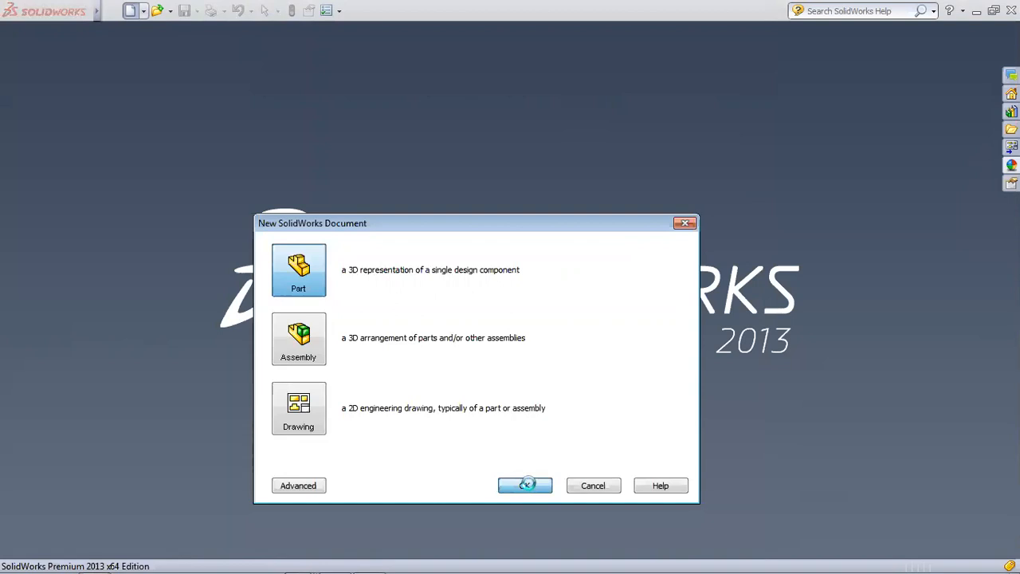
pyautogui.click(363, 562)
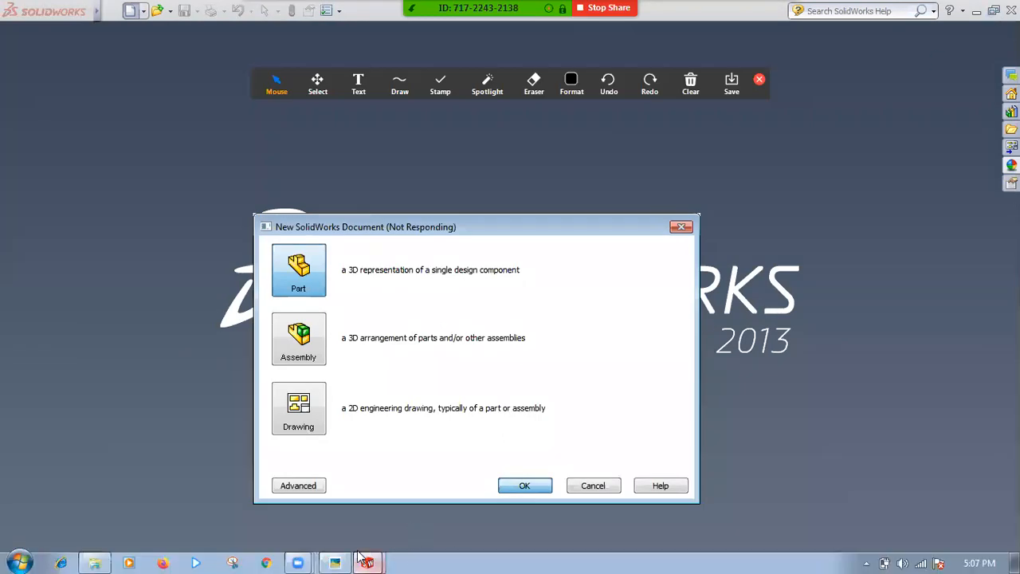
pyautogui.click(335, 562)
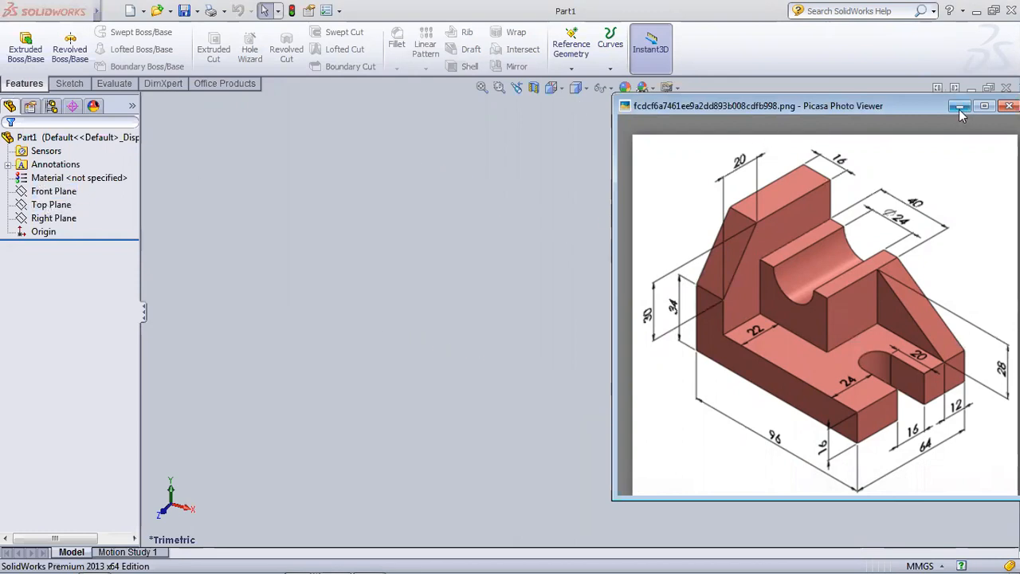
# Step: Arrange the part window and the reference picture viewer side by side, with the picture zoomed out to show all dimensions
pyautogui.click(993, 16)
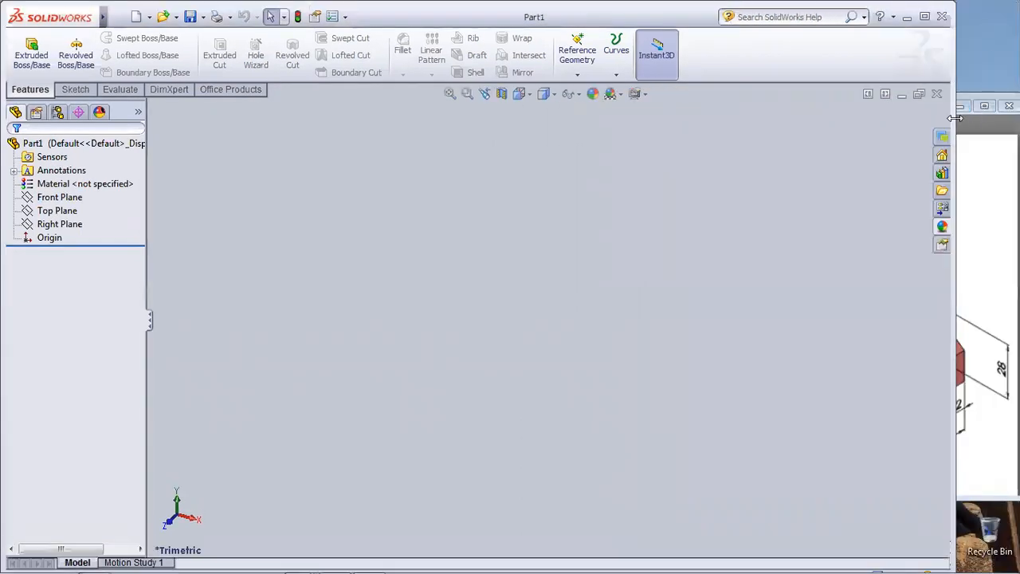
pyautogui.moveTo(955, 118); pyautogui.dragTo(741, 118)
pyautogui.click(817, 98)
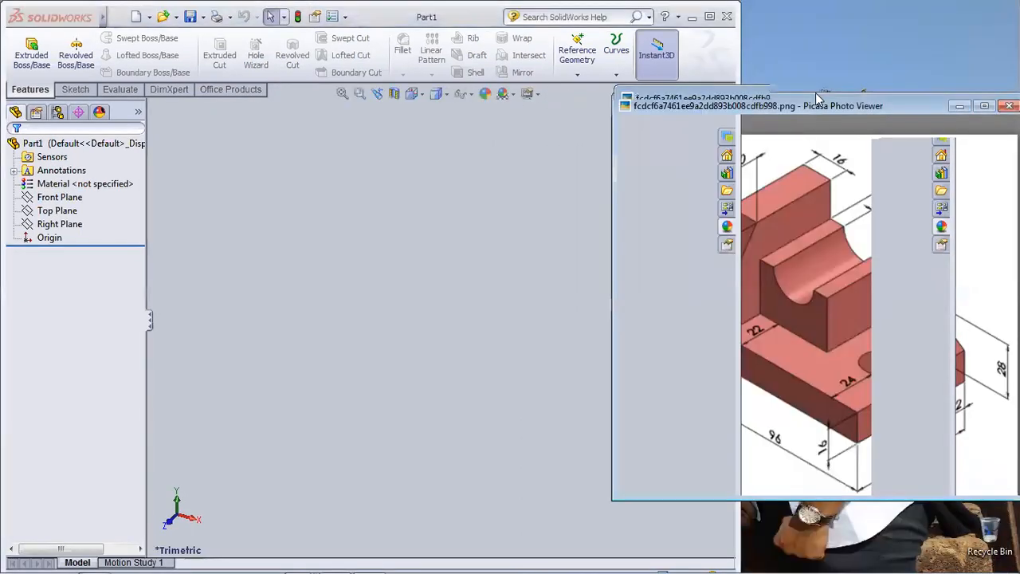
pyautogui.moveTo(817, 98); pyautogui.dragTo(849, 11)
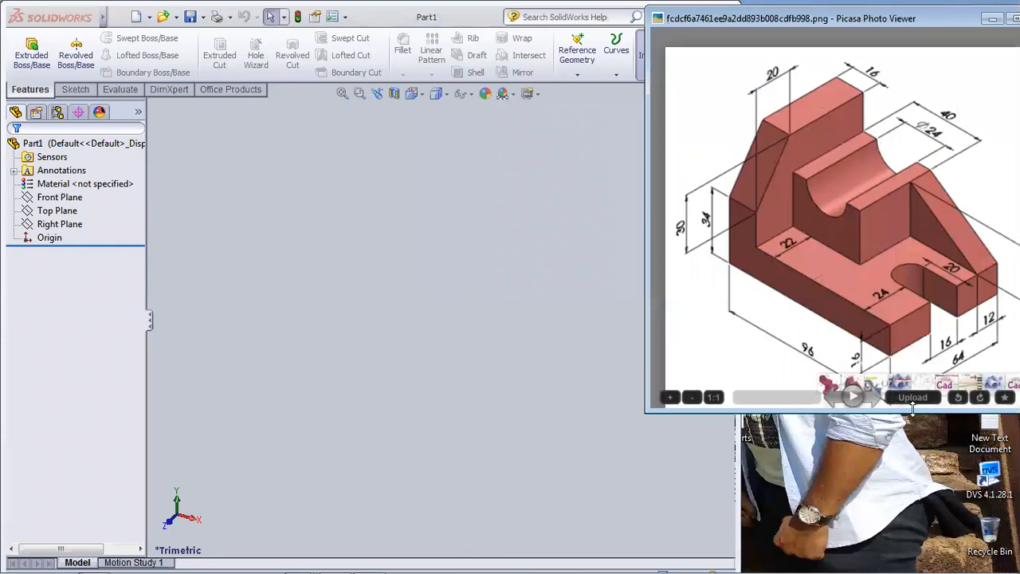
pyautogui.doubleClick(913, 408)
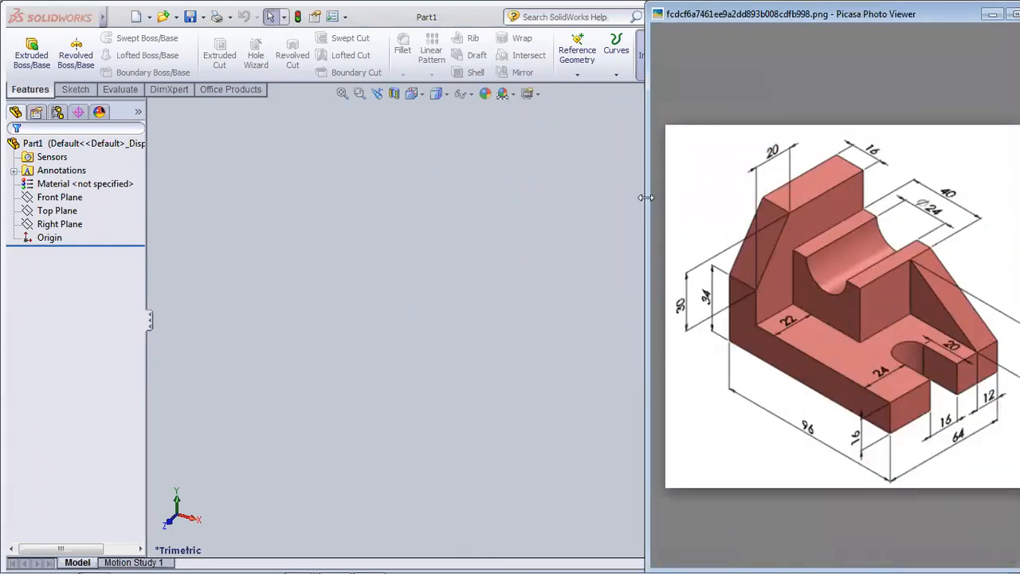
pyautogui.moveTo(646, 197); pyautogui.dragTo(654, 197)
pyautogui.scroll(-3, 695, 238)
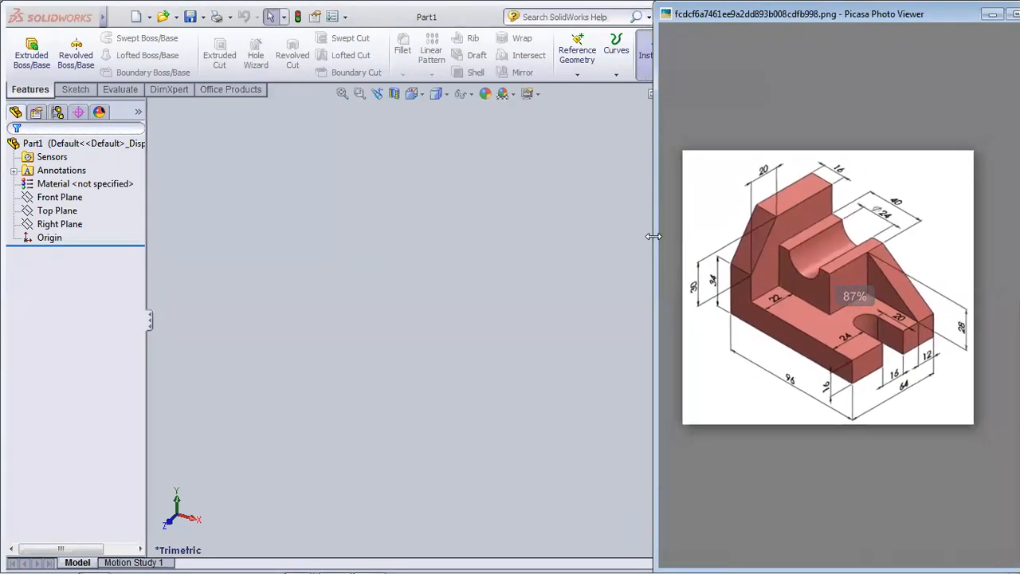
pyautogui.moveTo(653, 236); pyautogui.dragTo(658, 236)
pyautogui.click(151, 321)
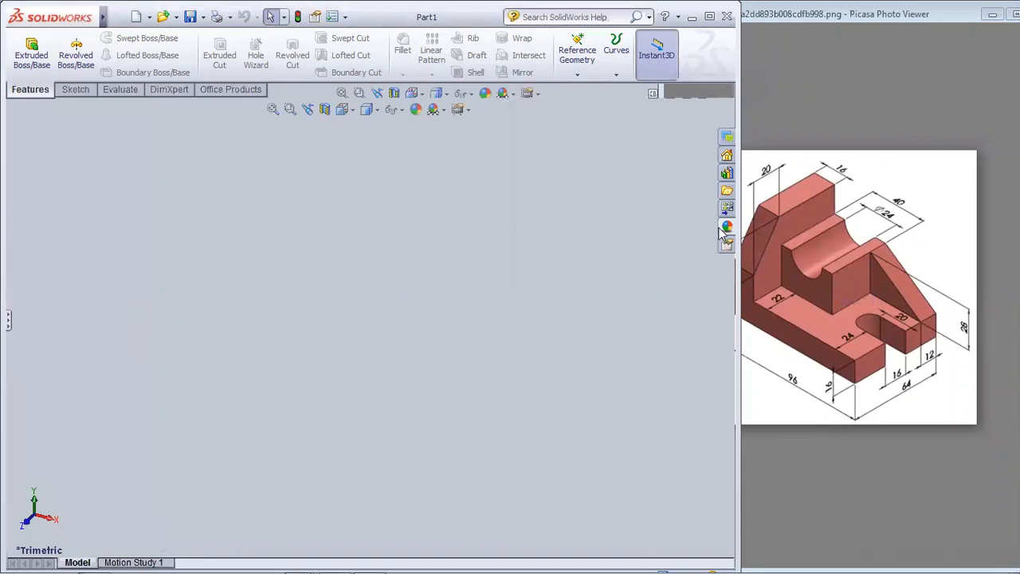
pyautogui.click(8, 322)
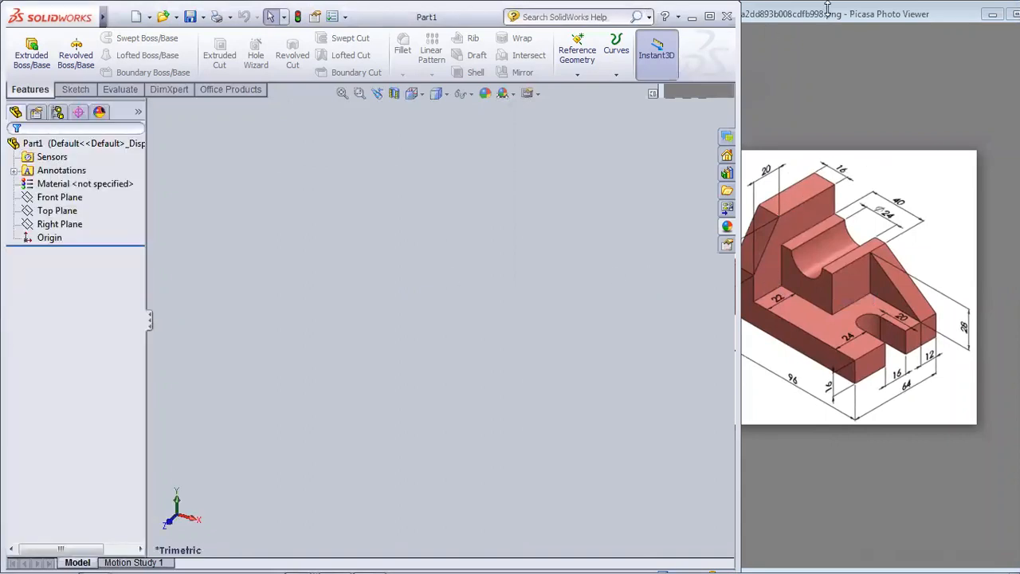
# Step: Select the Front, Top and Right planes together and show them in the graphics area
pyautogui.click(66, 200)
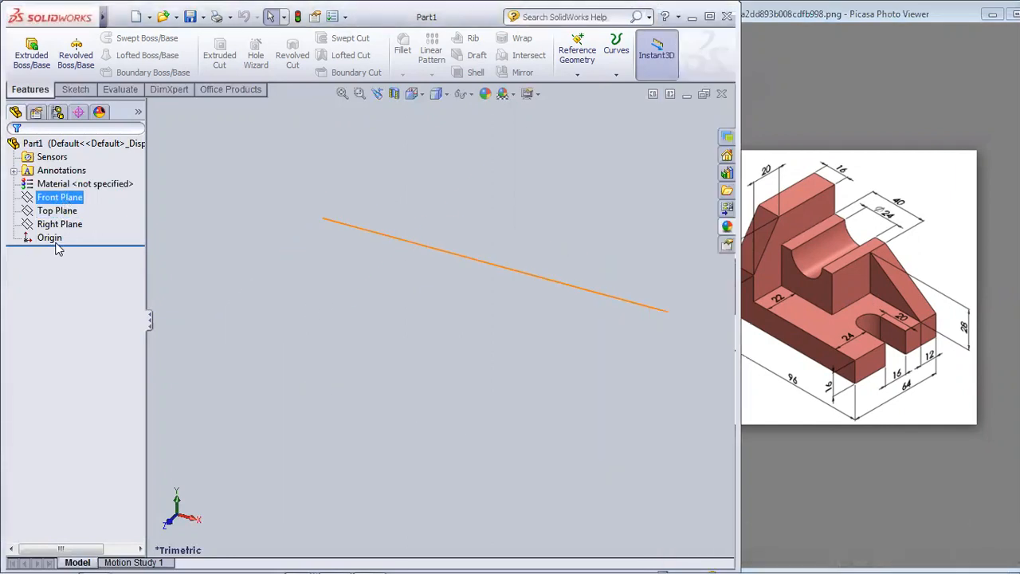
pyautogui.click(73, 201)
pyautogui.keyDown('ctrl'); pyautogui.click(59, 212); pyautogui.keyUp('ctrl')
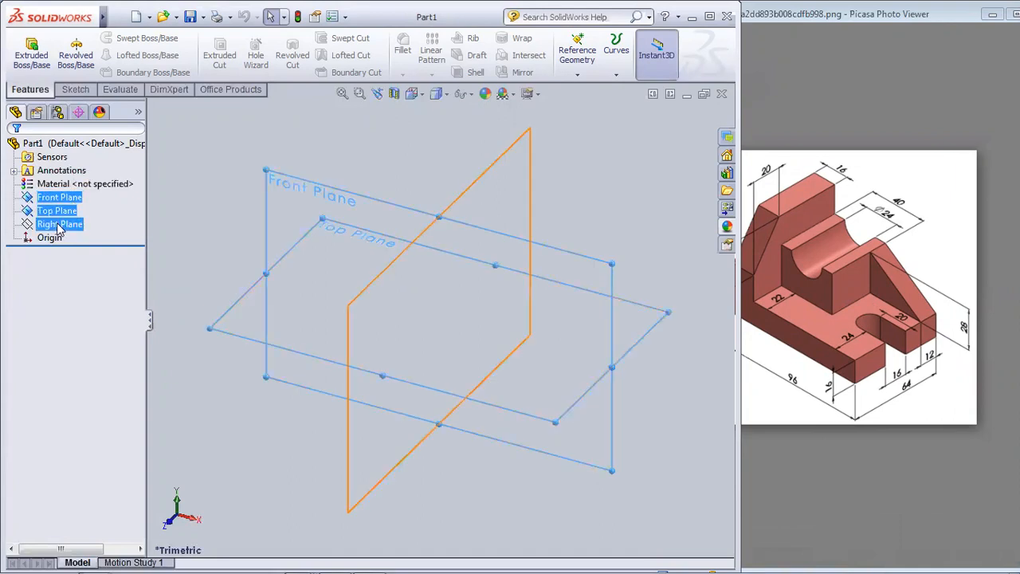
pyautogui.keyDown('ctrl'); pyautogui.click(59, 225); pyautogui.keyUp('ctrl')
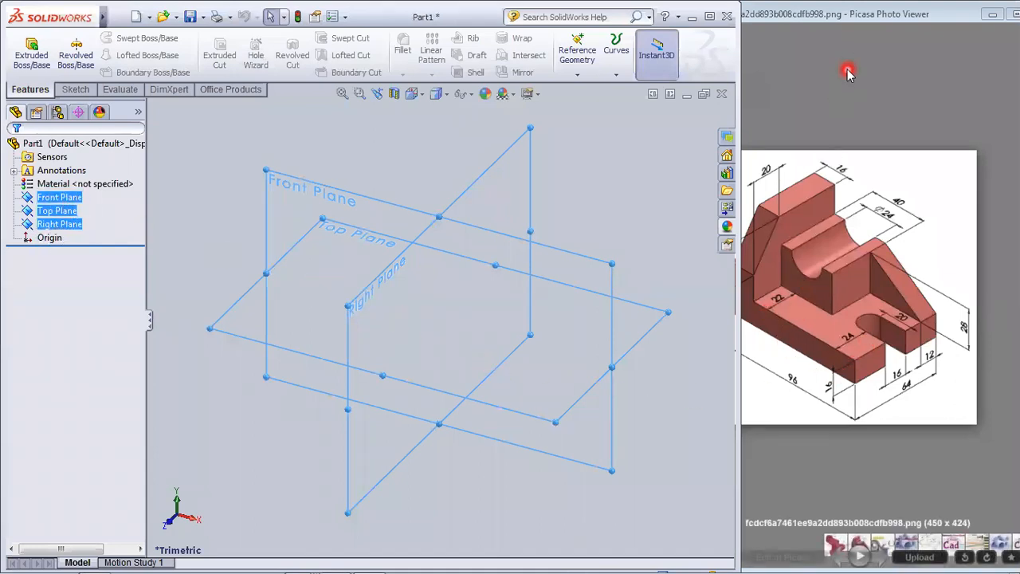
pyautogui.click(875, 144)
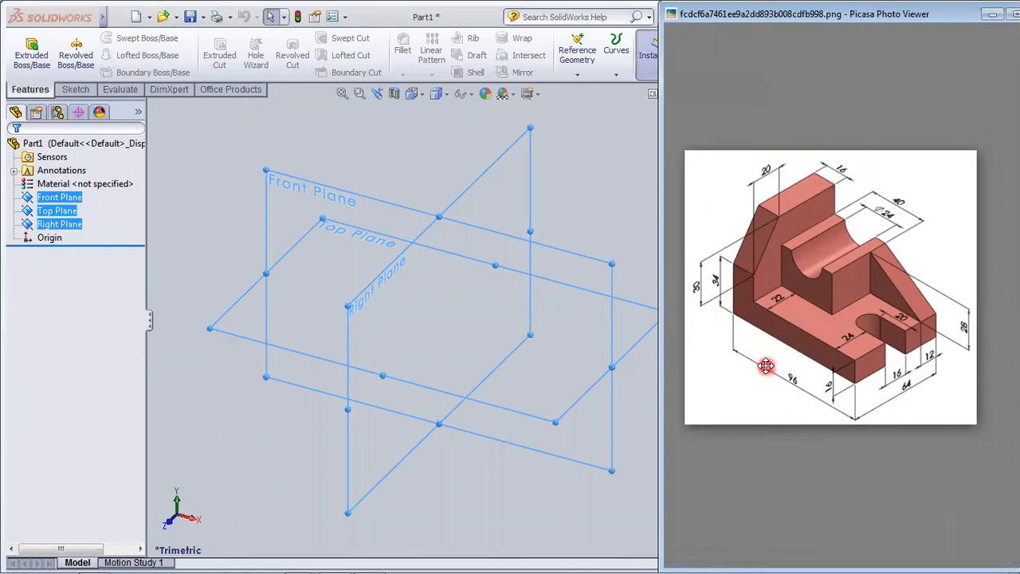
# Step: Select the Front Plane as the sketch plane and orient the view normal to it
pyautogui.click(338, 171)
pyautogui.click(330, 186)
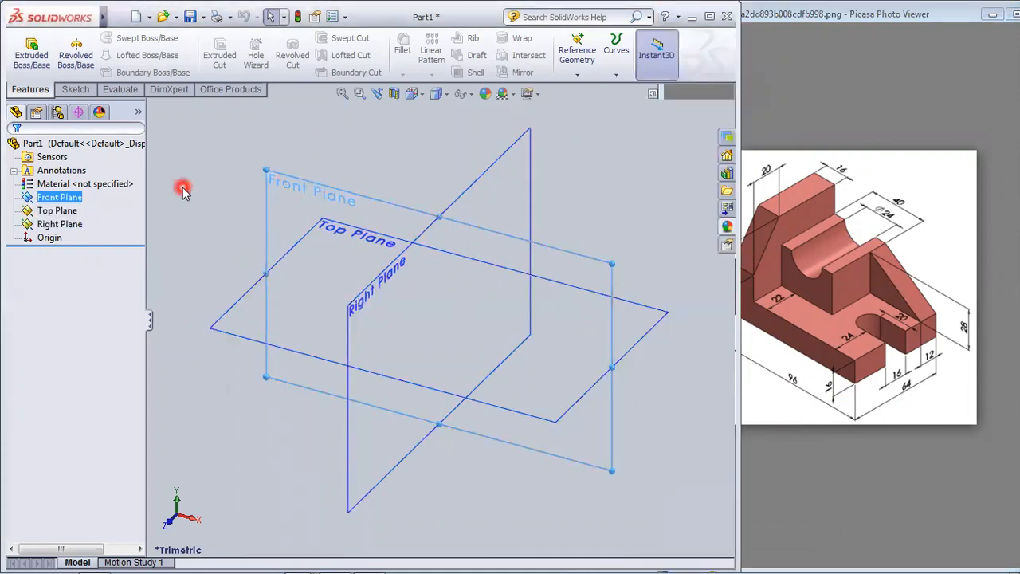
pyautogui.rightClick(62, 198)
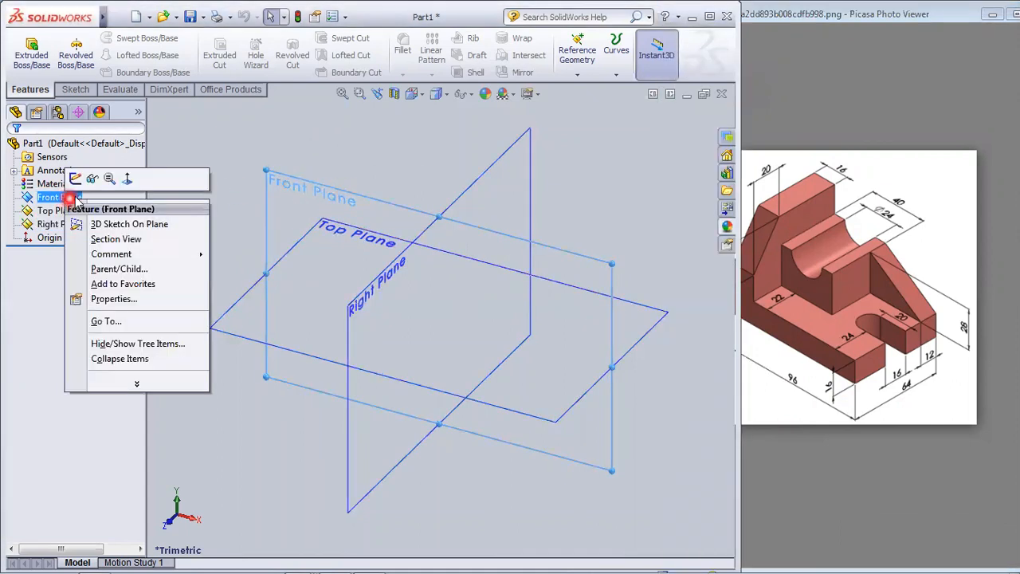
pyautogui.click(130, 179)
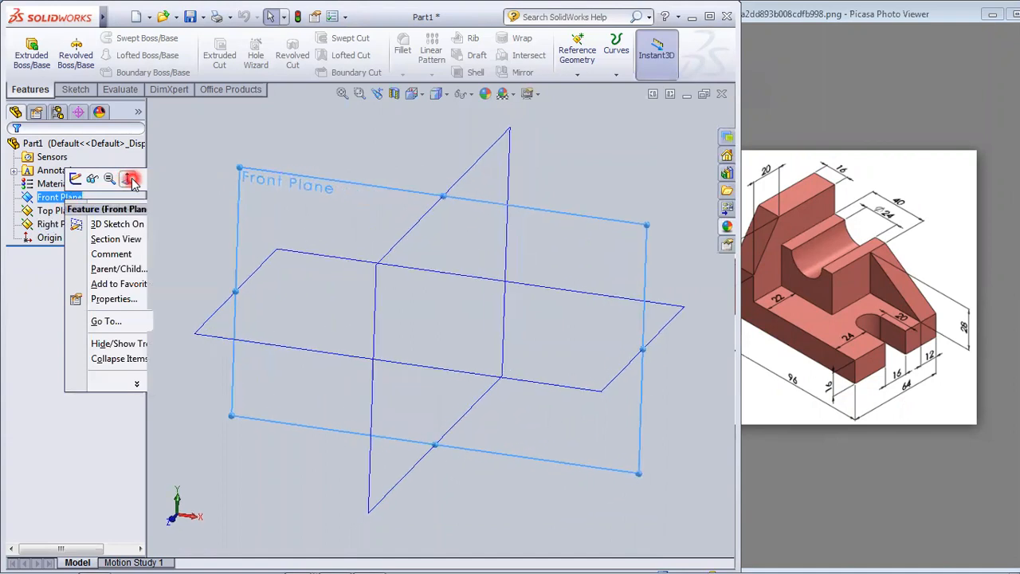
# Step: Sketch a closed L-shaped line profile through the origin on the Front Plane, about 59 mm wide and 49 mm tall, with an upright about 12 mm thick
pyautogui.click(72, 91)
pyautogui.click(95, 38)
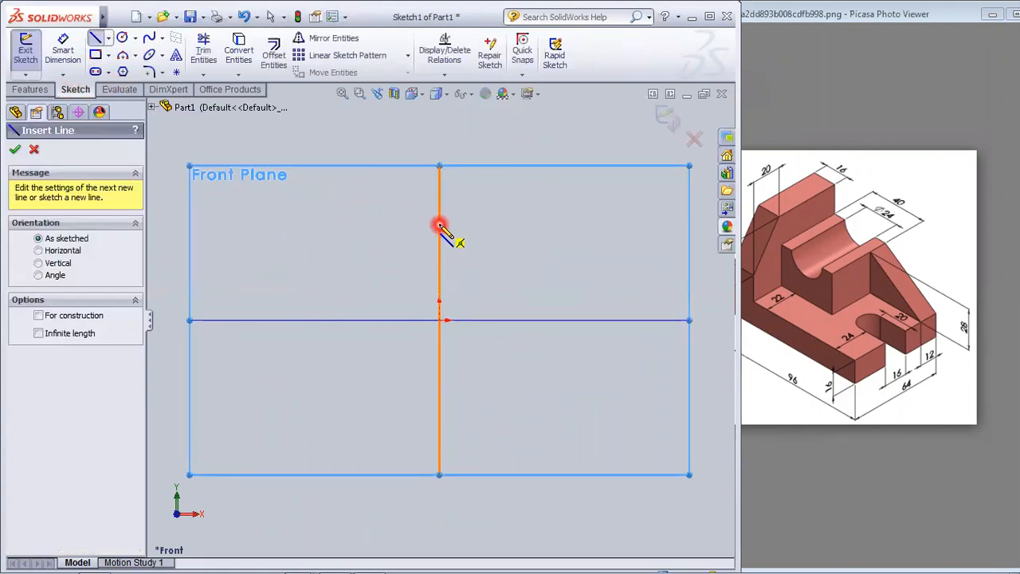
pyautogui.click(439, 320)
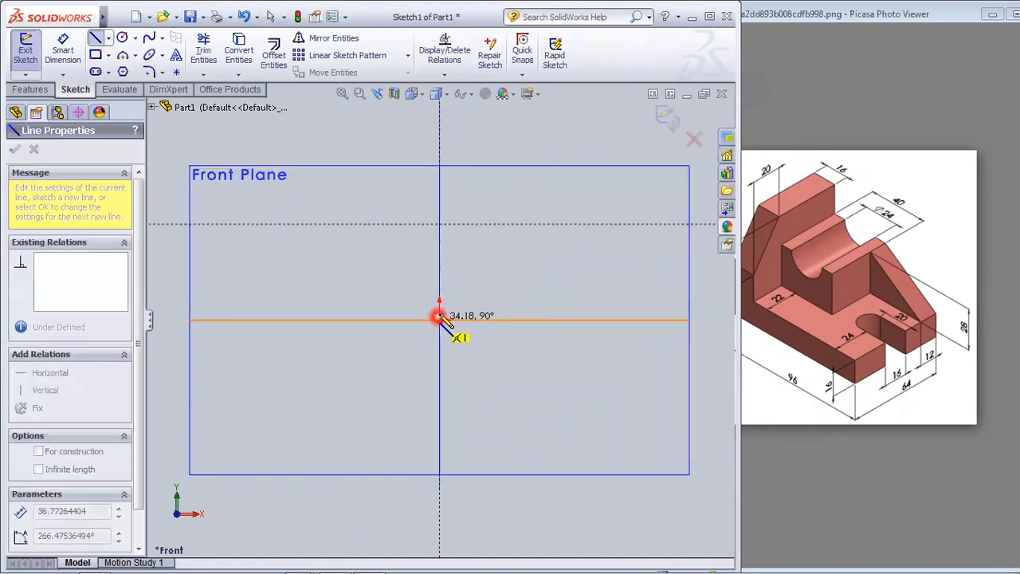
pyautogui.click(439, 363)
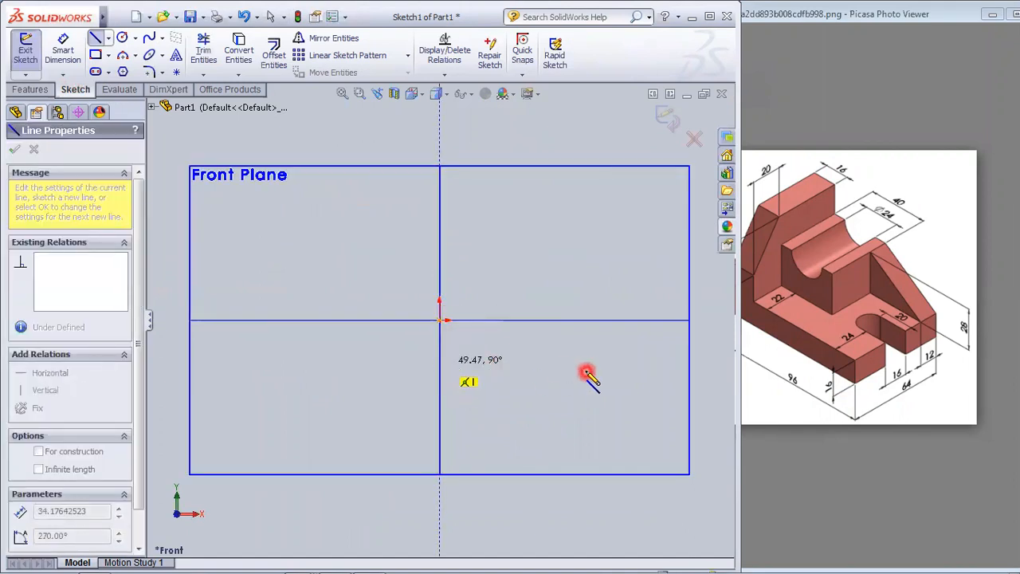
pyautogui.click(607, 363)
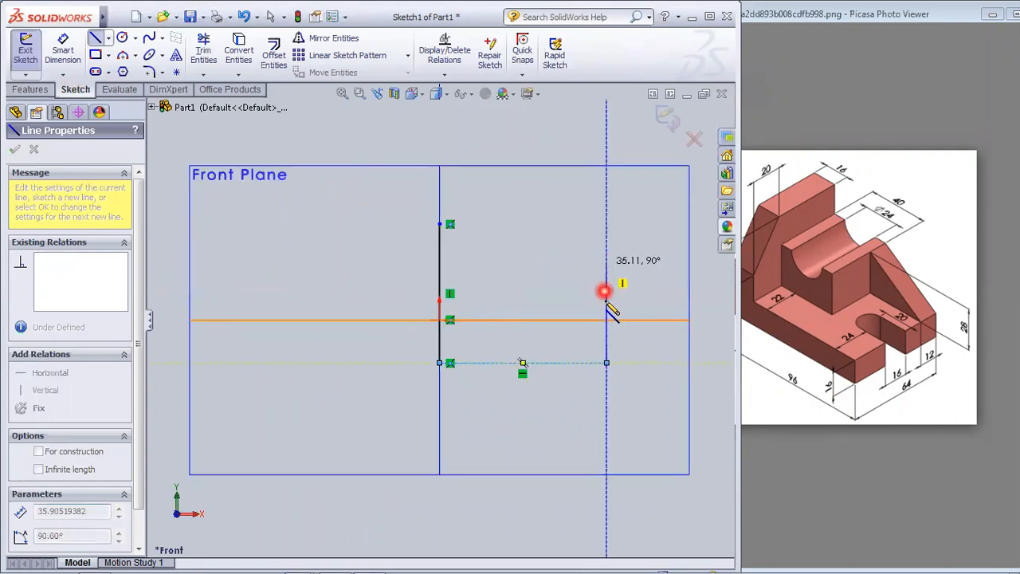
pyautogui.click(474, 335)
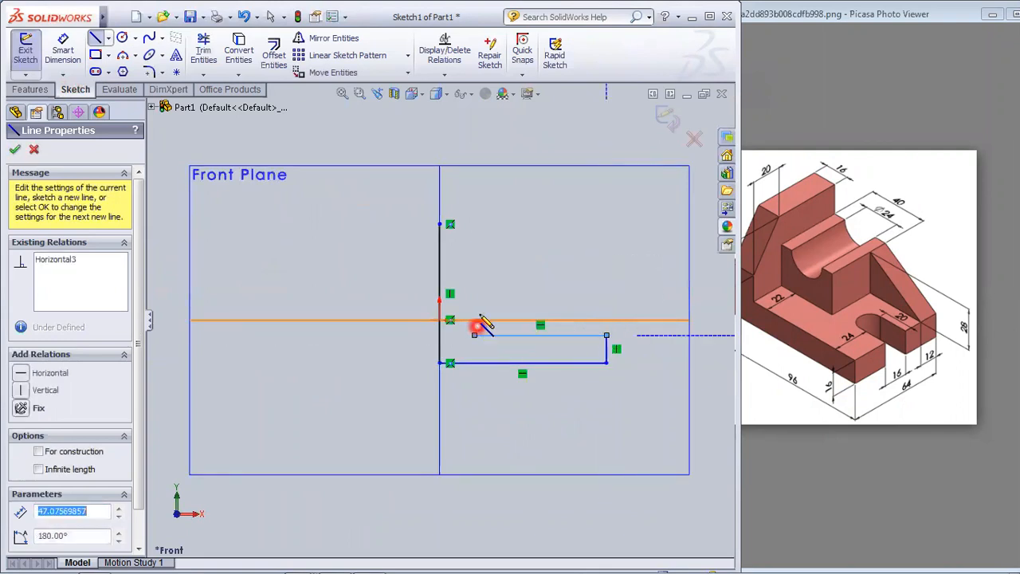
pyautogui.click(475, 224)
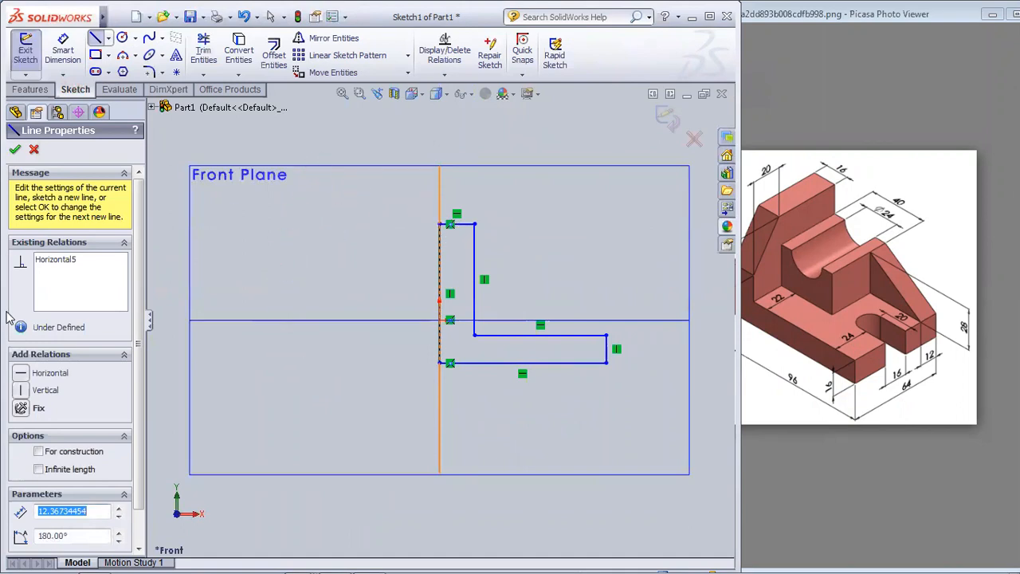
pyautogui.click(14, 149)
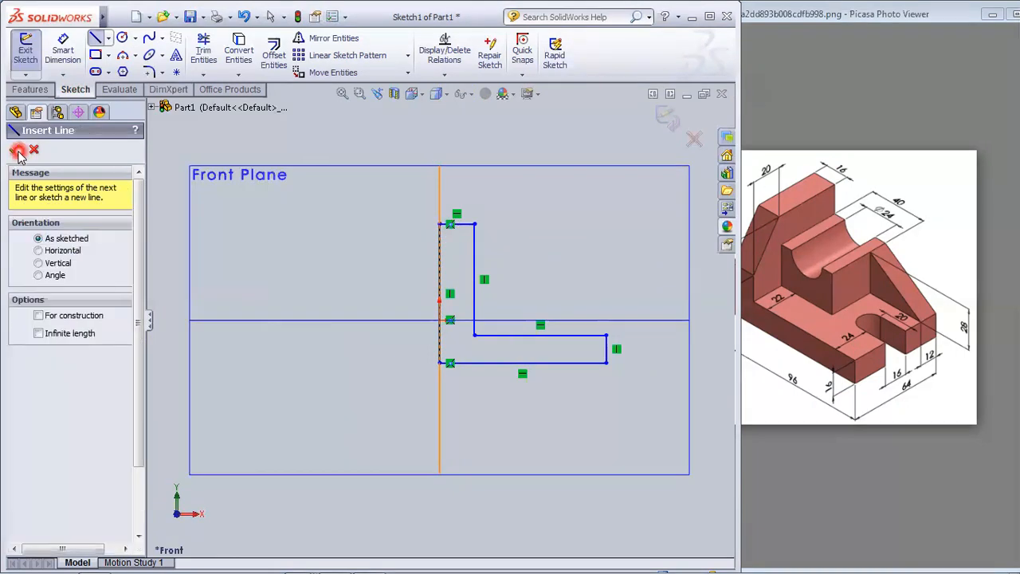
pyautogui.click(14, 150)
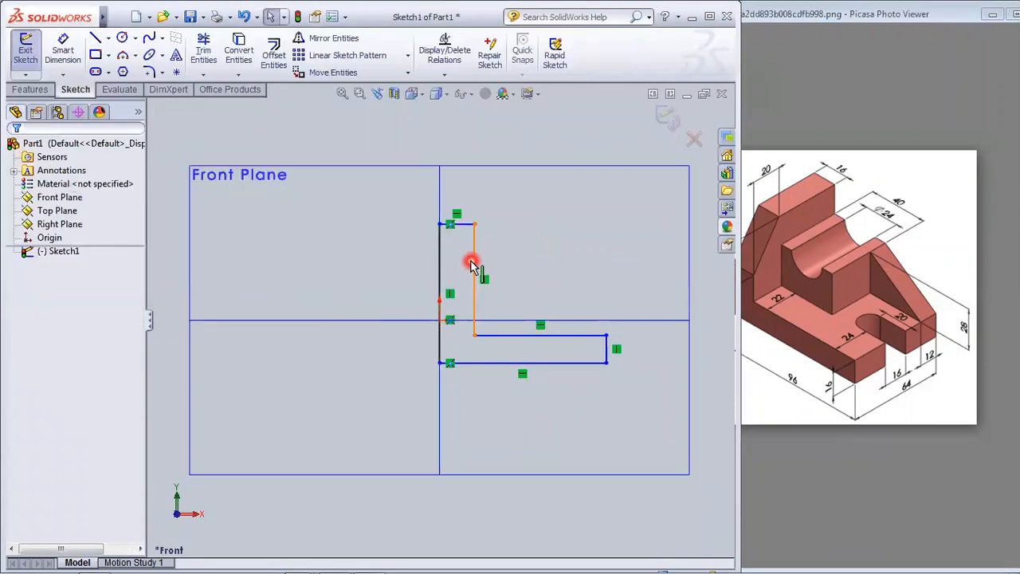
# Step: Dimension the bottom edge of the L-shaped profile to 96 mm
pyautogui.click(64, 54)
pyautogui.click(470, 269)
pyautogui.click(482, 364)
pyautogui.click(507, 413)
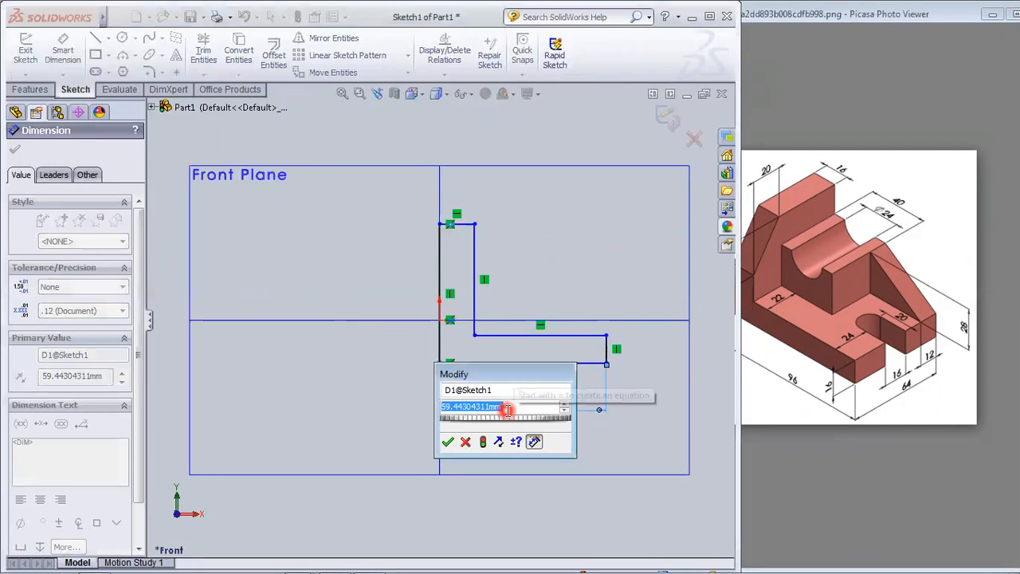
pyautogui.write('96')
pyautogui.press('Return')
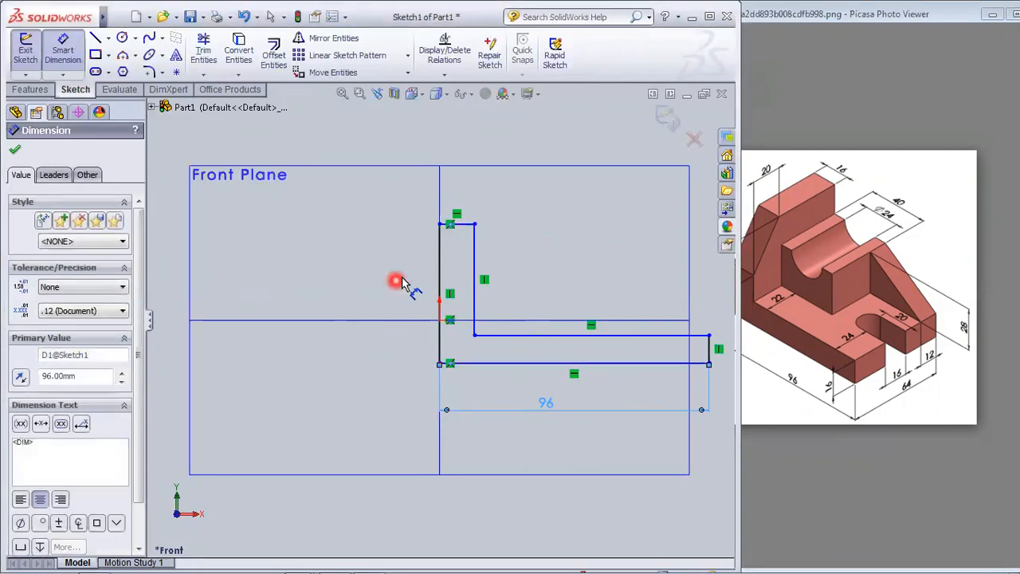
# Step: Dimension the outer vertical edge of the L-shaped profile to 64 mm
pyautogui.click(440, 266)
pyautogui.click(331, 271)
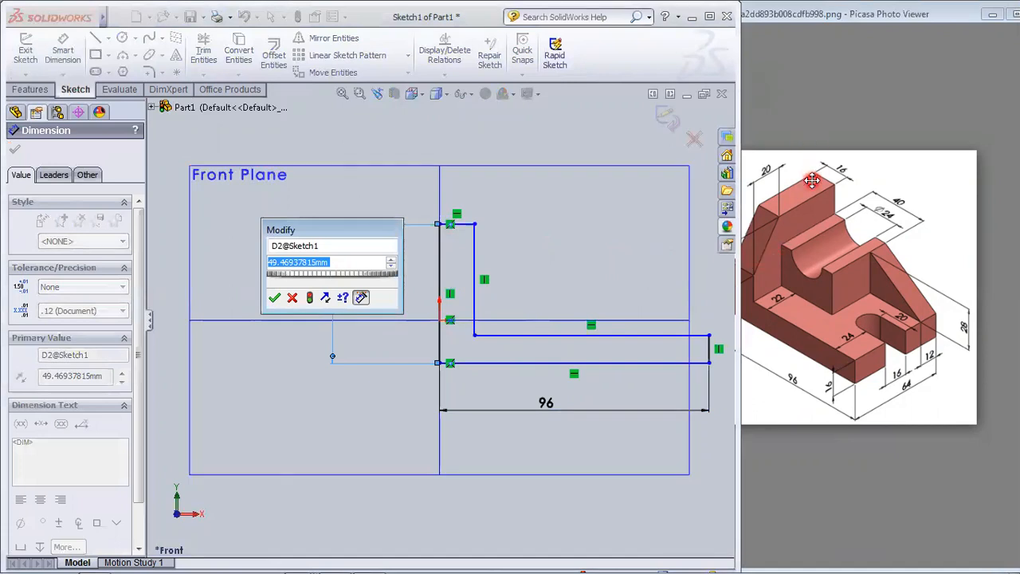
pyautogui.click(805, 165)
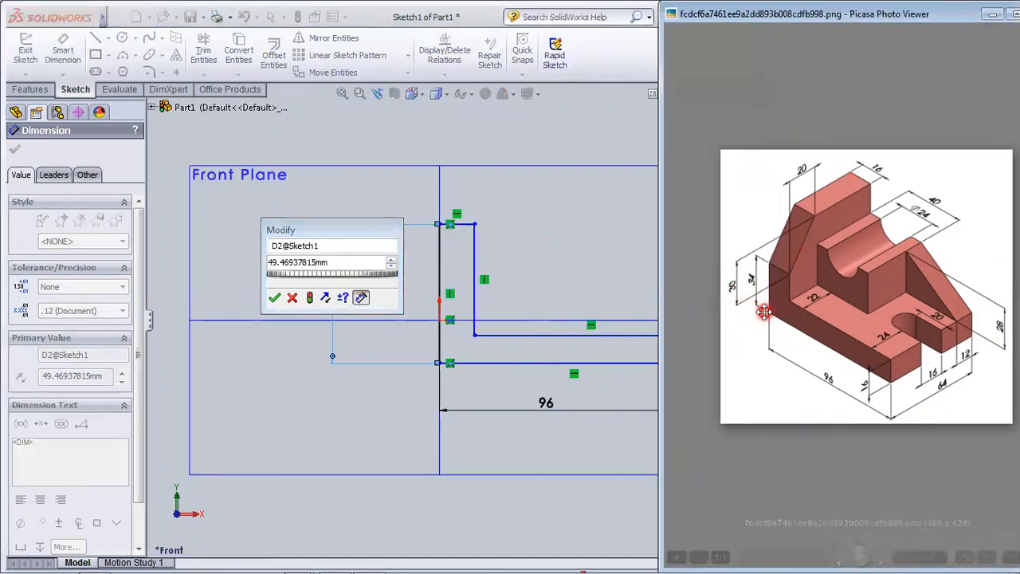
pyautogui.click(318, 259)
pyautogui.write('64')
pyautogui.press('Return')
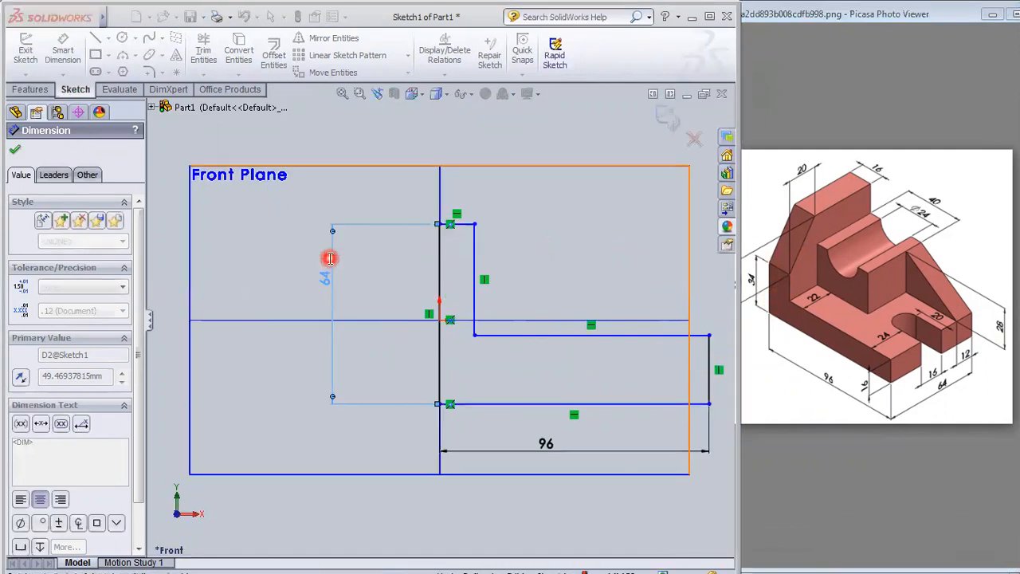
pyautogui.click(475, 279)
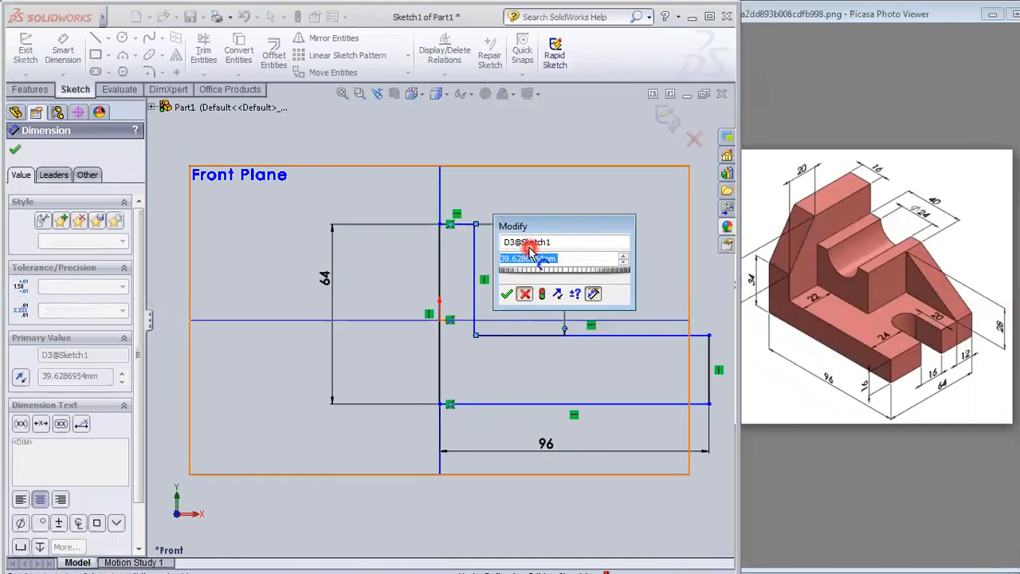
pyautogui.click(525, 294)
pyautogui.click(556, 263)
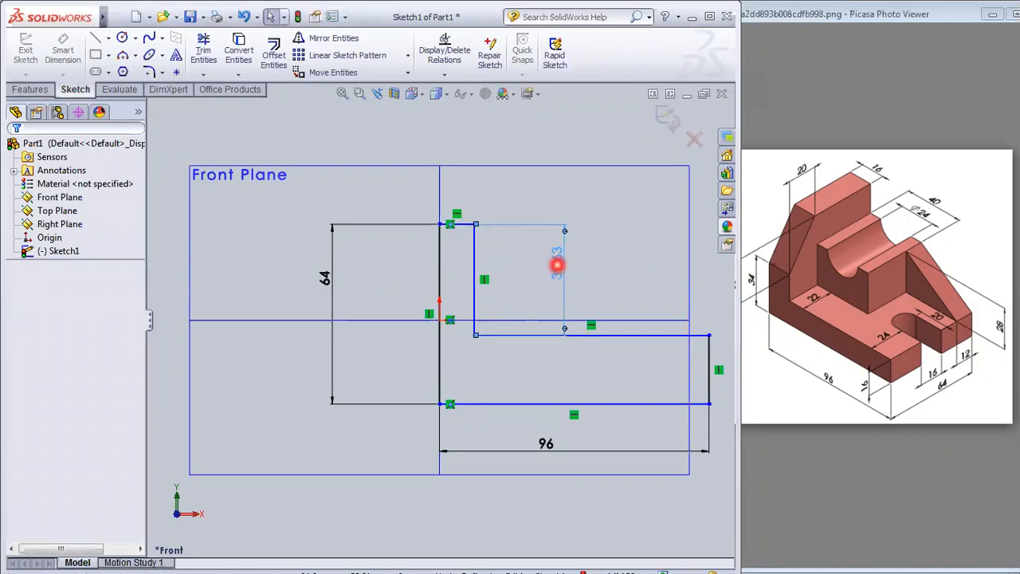
pyautogui.click(588, 240)
pyautogui.click(564, 263)
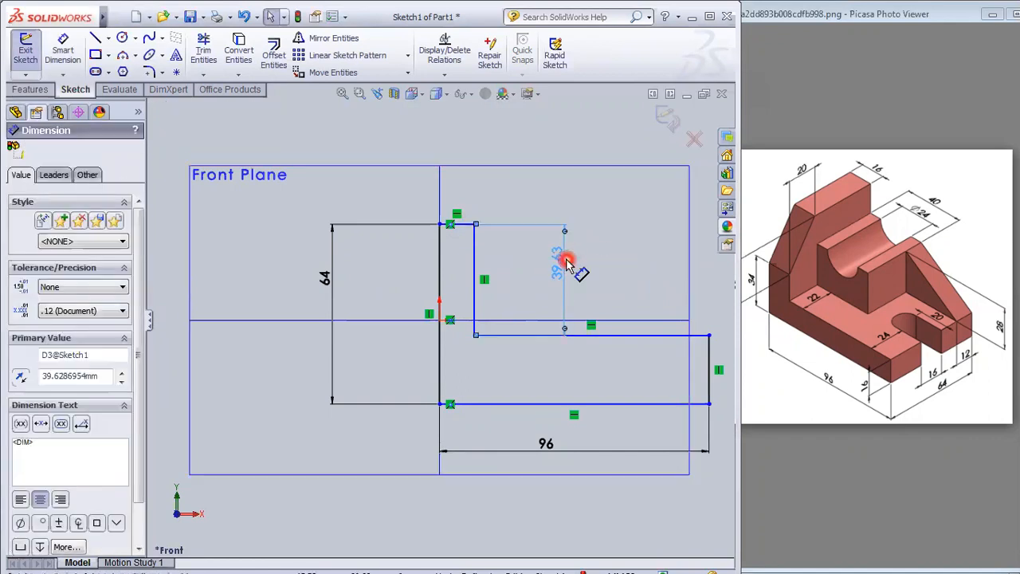
pyautogui.press('Delete')
# Step: Dimension the short top edge of the L-shaped profile's upright to 16 mm
pyautogui.click(62, 49)
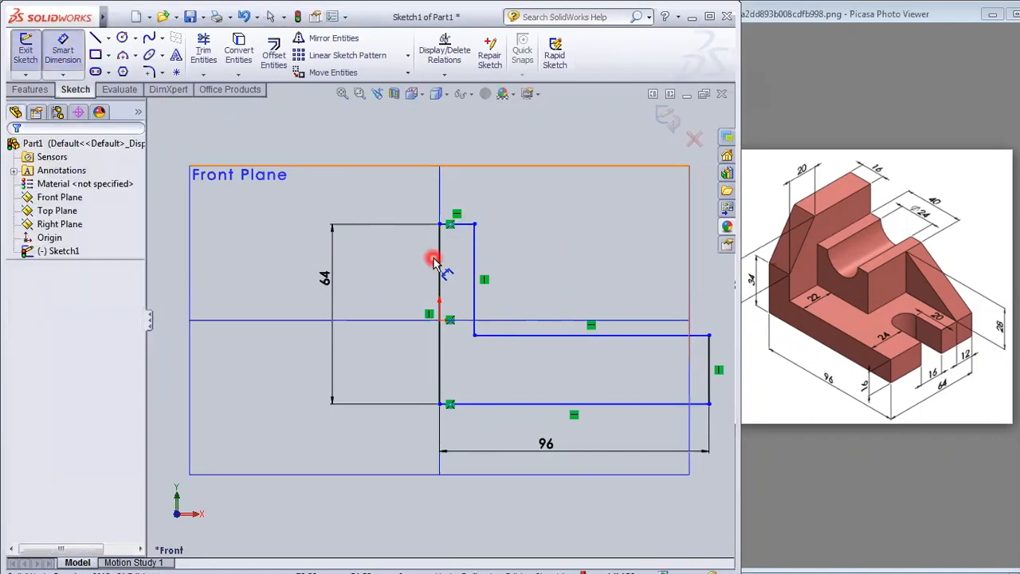
pyautogui.click(469, 226)
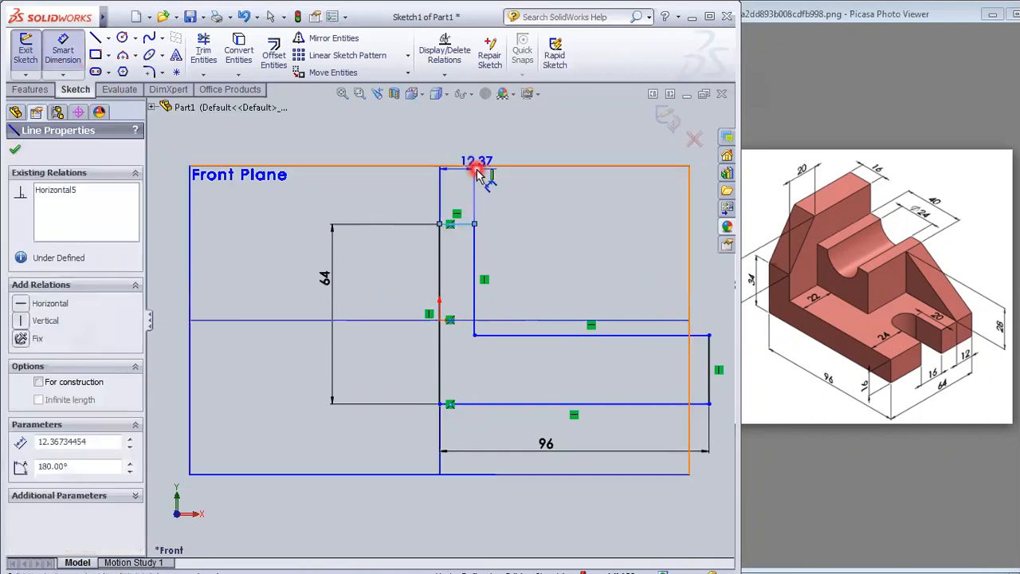
pyautogui.click(519, 203)
pyautogui.write('16')
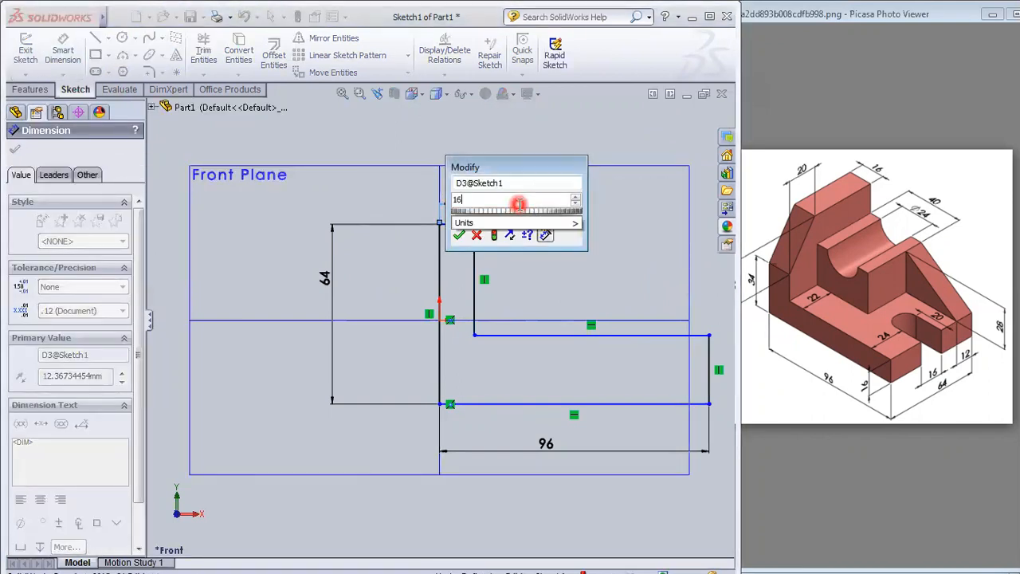
pyautogui.press('Return')
# Step: Dimension the short vertical end edge of the profile's base leg to 16 mm
pyautogui.click(709, 368)
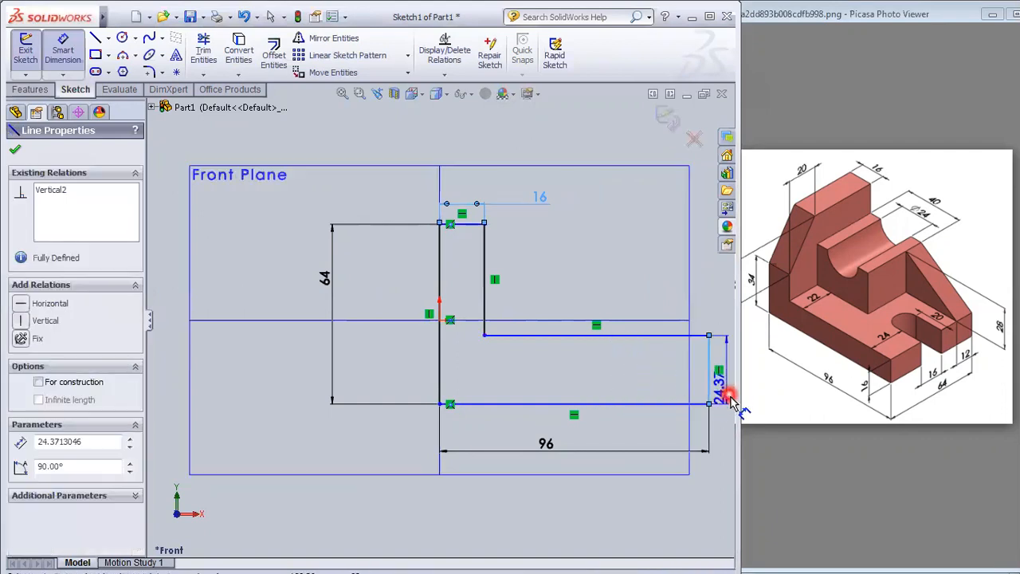
pyautogui.click(722, 390)
pyautogui.write('16')
pyautogui.press('Return')
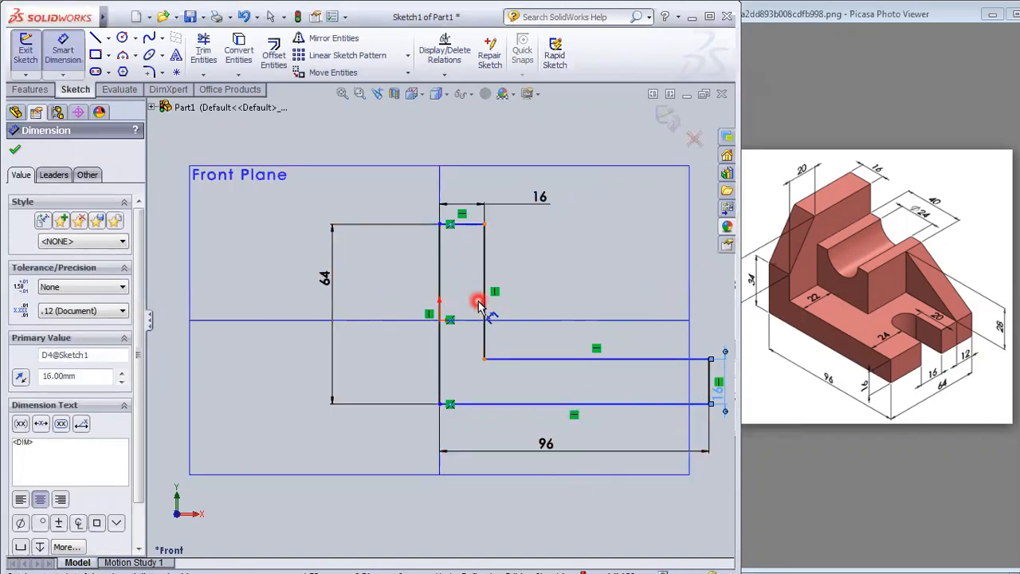
# Step: Dimension the profile's bottom edge 0 mm from the horizontal plane line through the origin, and exit the sketch
pyautogui.click(504, 402)
pyautogui.press('Escape')
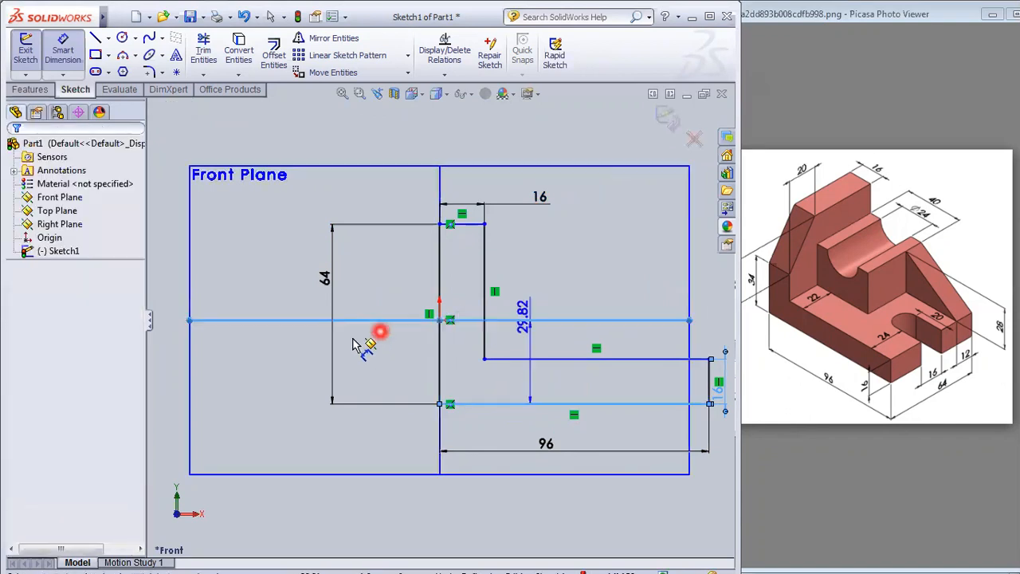
pyautogui.click(271, 351)
pyautogui.write('0')
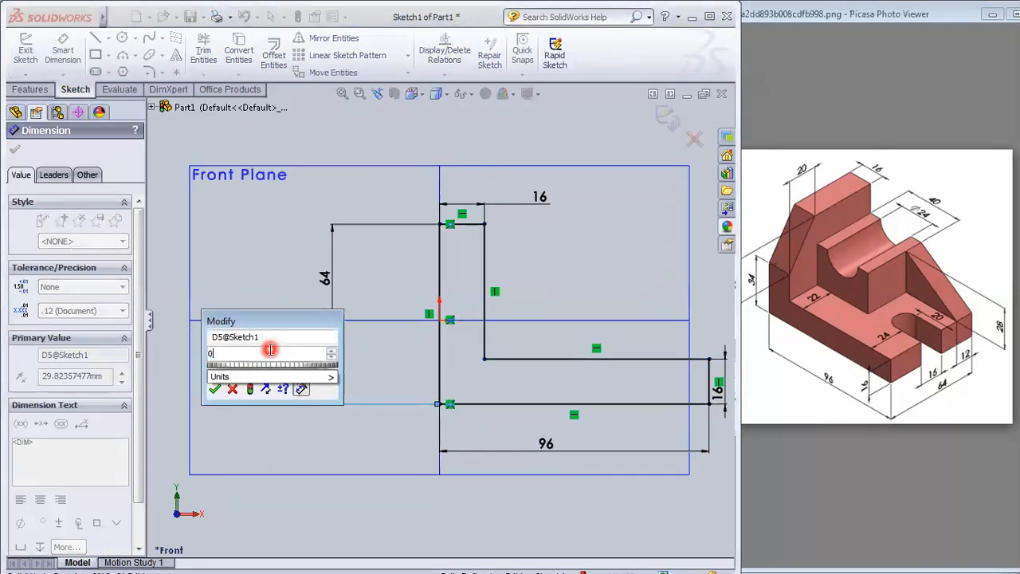
pyautogui.press('Return')
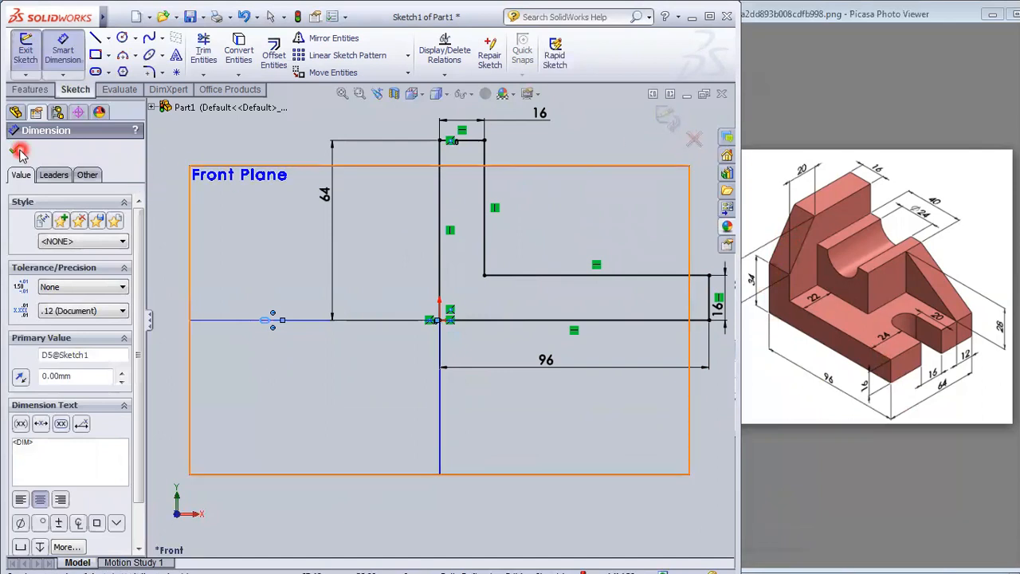
pyautogui.click(308, 139)
pyautogui.click(663, 140)
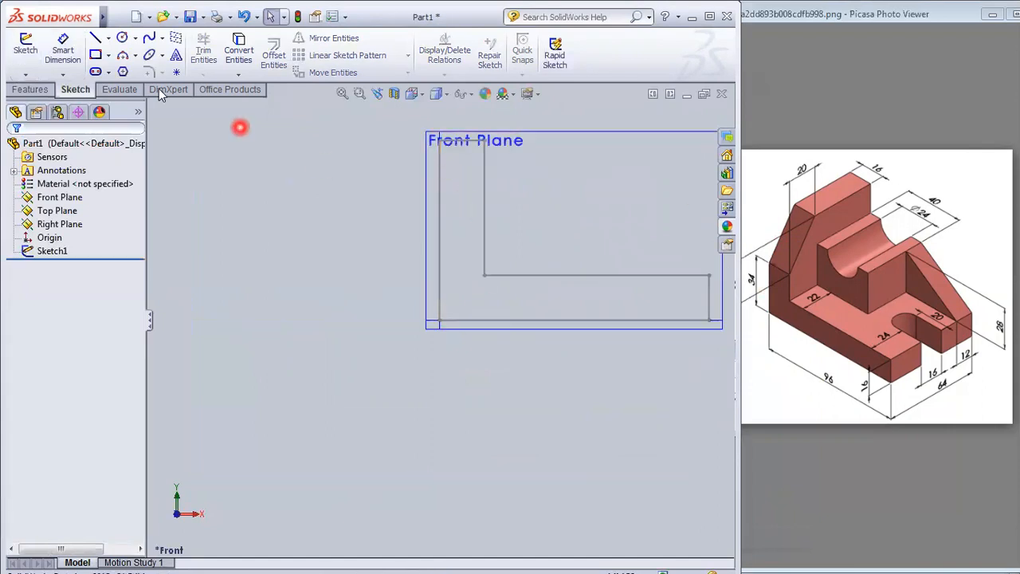
# Step: Extrude the L-shaped sketch as a blind boss 64 mm deep
pyautogui.click(26, 92)
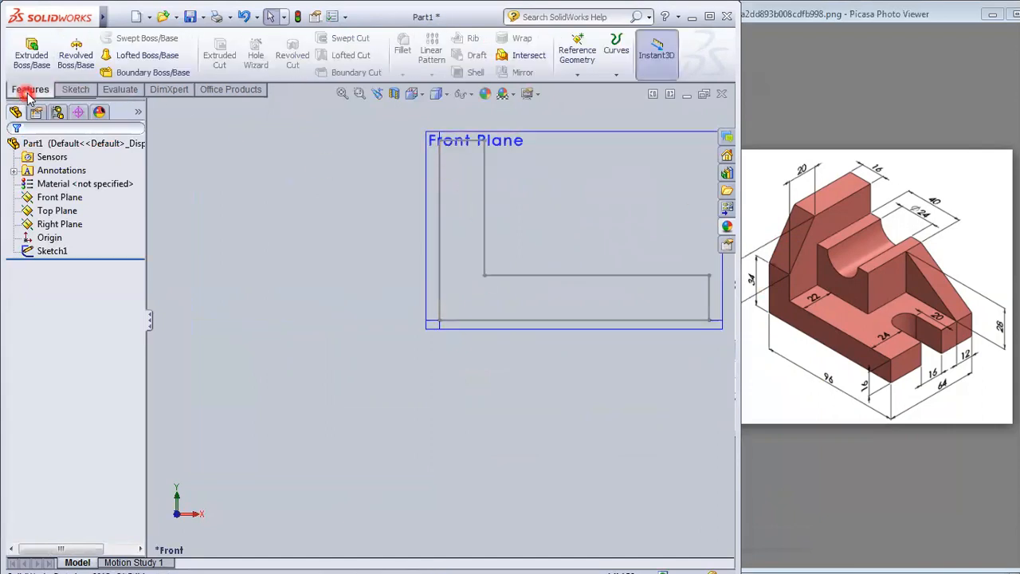
pyautogui.click(31, 50)
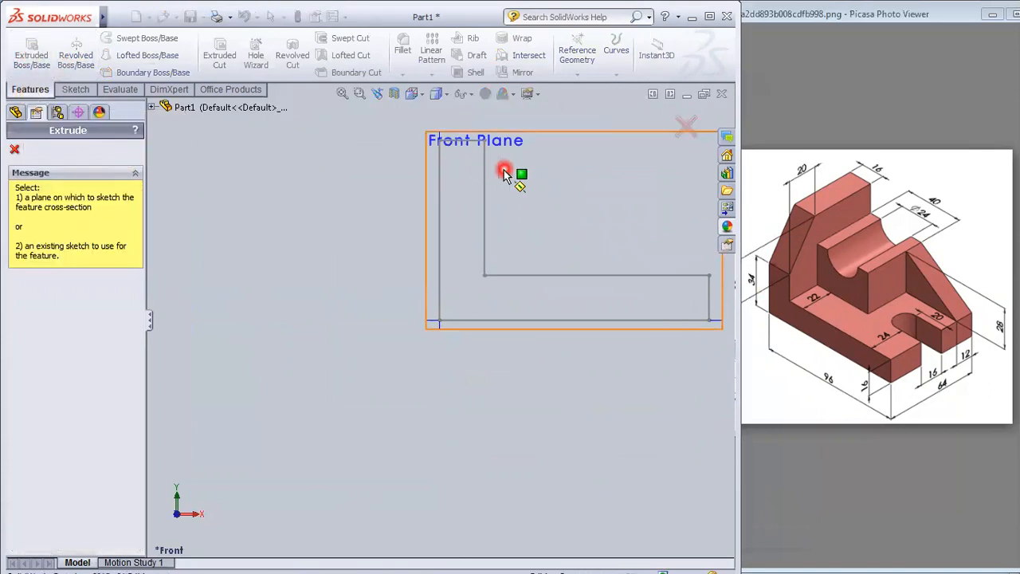
pyautogui.click(487, 195)
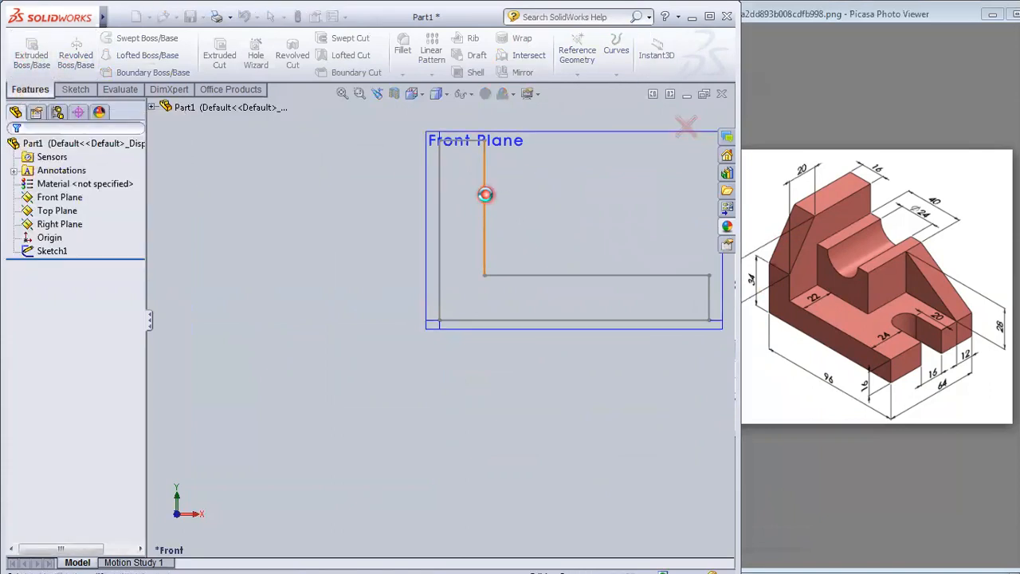
pyautogui.moveTo(468, 184)
pyautogui.mouseDown(button='middle')
pyautogui.moveTo(443, 209)
pyautogui.moveTo(451, 210)
pyautogui.mouseUp(button='middle')
pyautogui.click(934, 387)
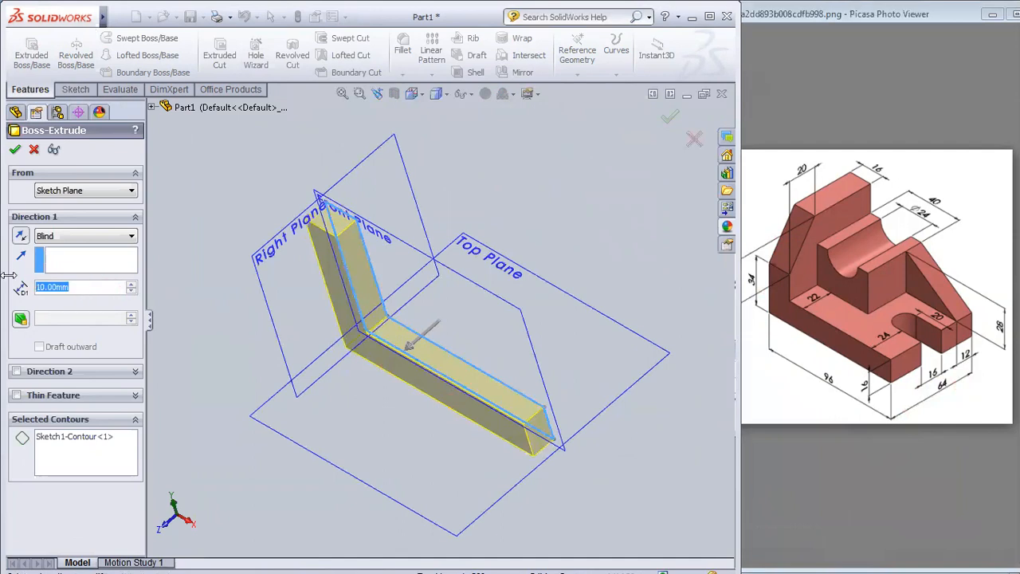
pyautogui.write('64')
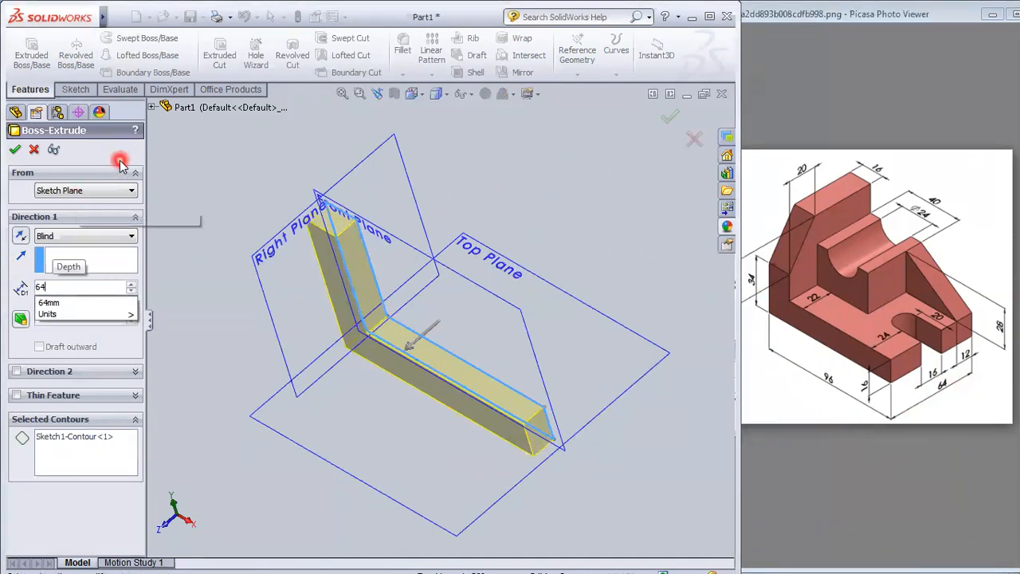
pyautogui.press('Return')
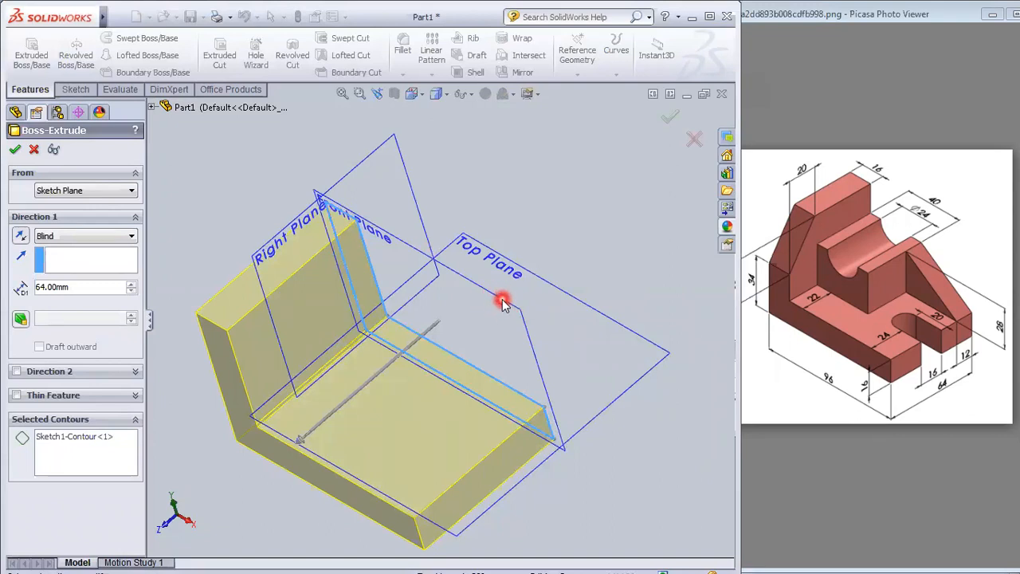
pyautogui.click(16, 150)
# Step: Select the Right Plane and orient the view normal to it
pyautogui.moveTo(269, 280); pyautogui.dragTo(242, 147, button='middle')
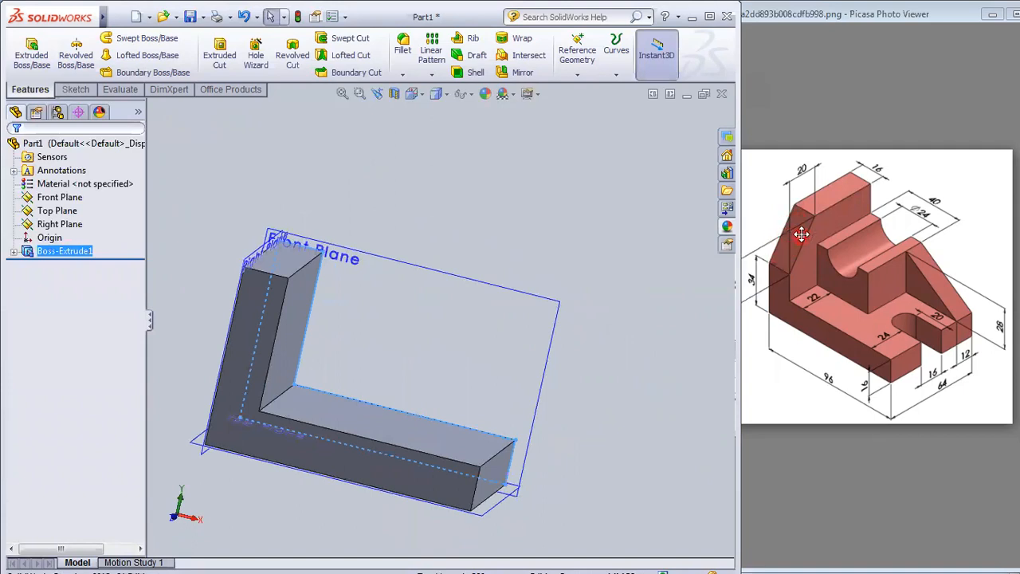
pyautogui.click(255, 250)
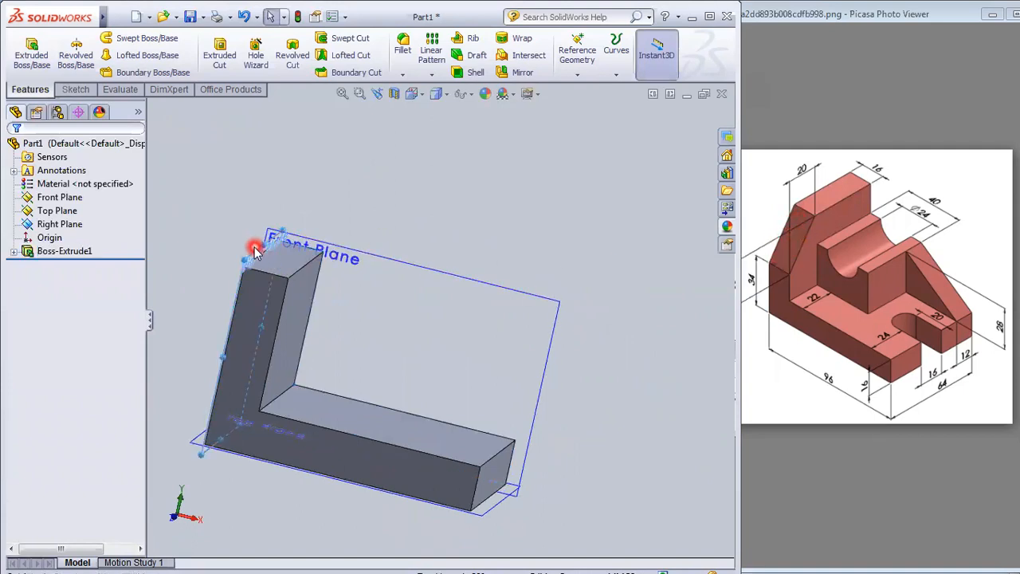
pyautogui.click(255, 250)
pyautogui.click(366, 206)
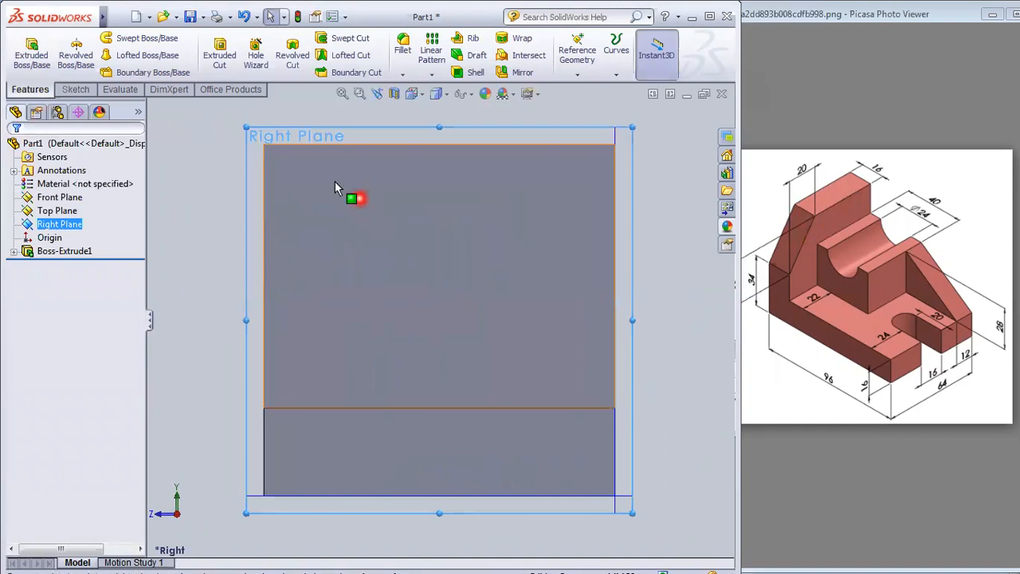
# Step: Sketch a closed right triangle on the Right Plane at the upright's upper outer corner, about 21 mm wide and 19 mm tall
pyautogui.click(76, 90)
pyautogui.click(96, 56)
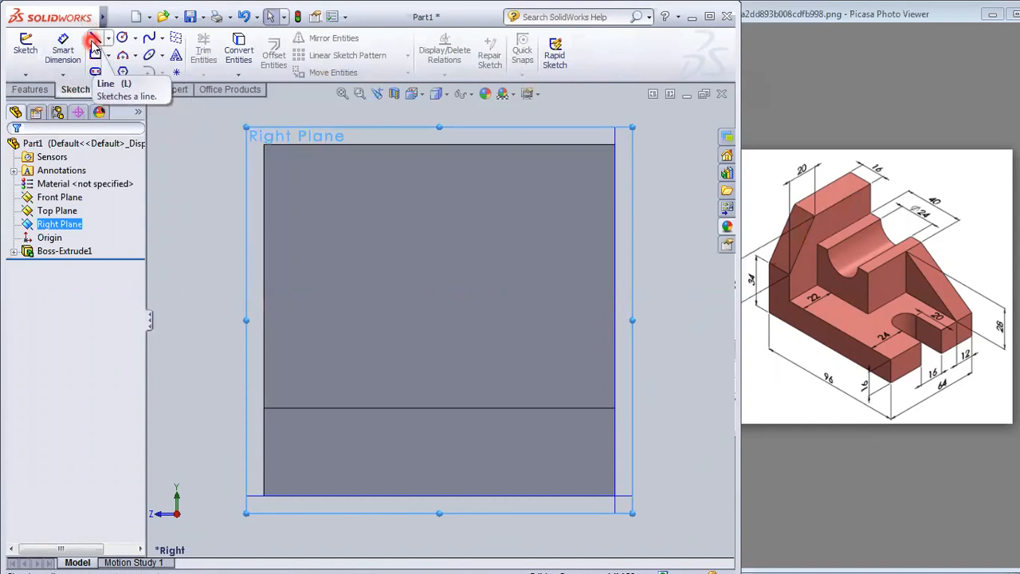
pyautogui.click(95, 37)
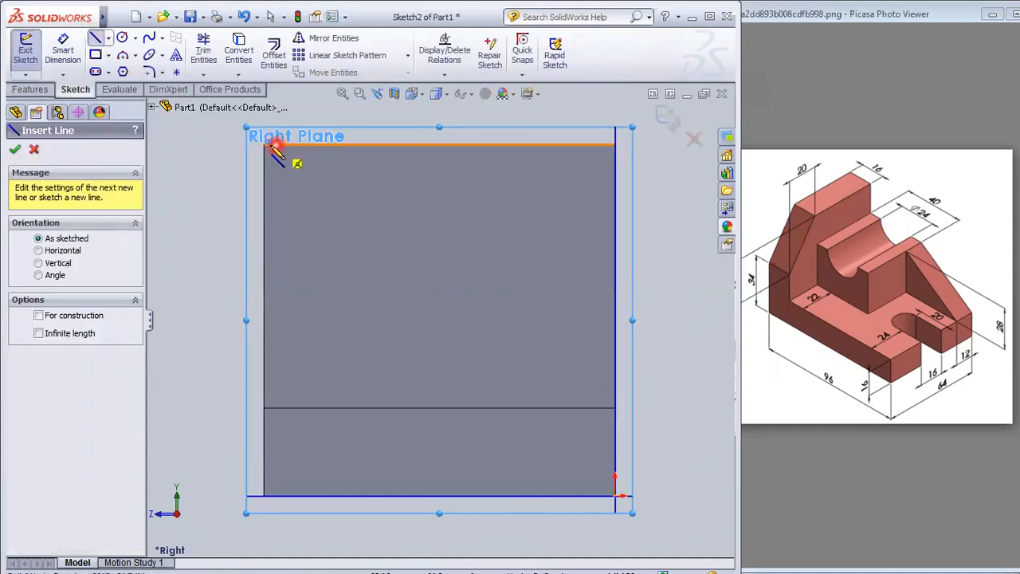
pyautogui.scroll(-2, 271, 148)
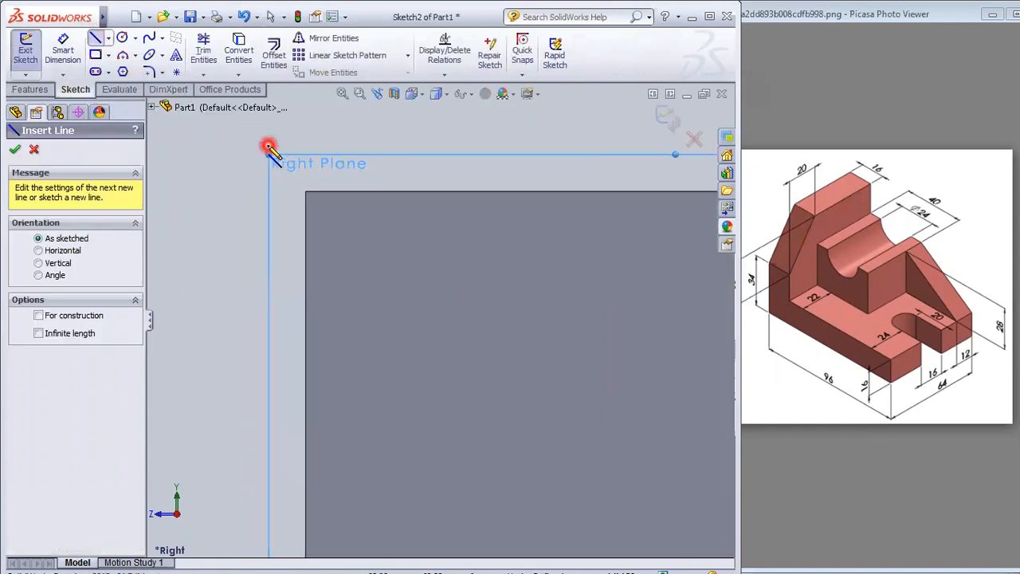
pyautogui.click(306, 192)
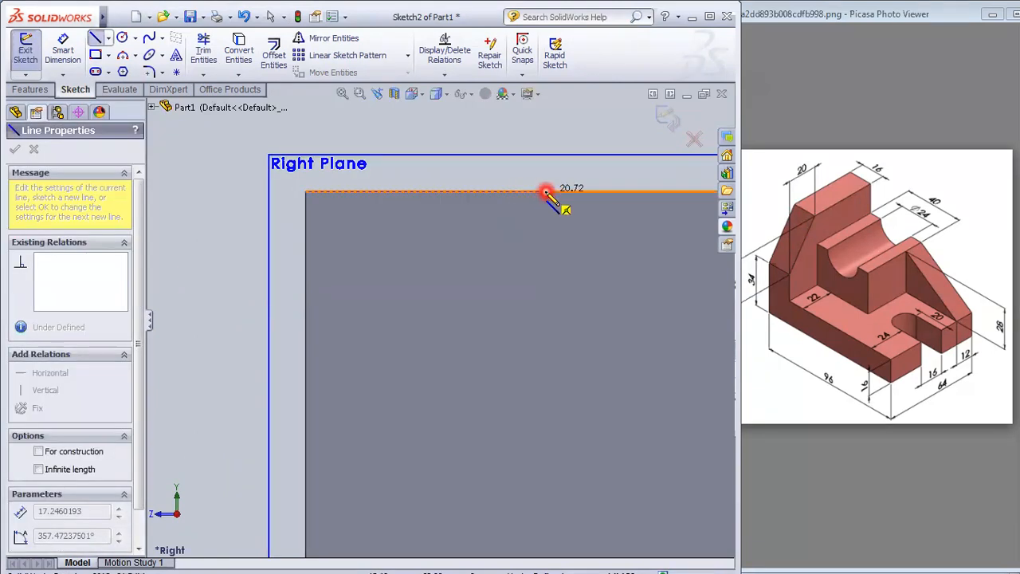
pyautogui.click(550, 191)
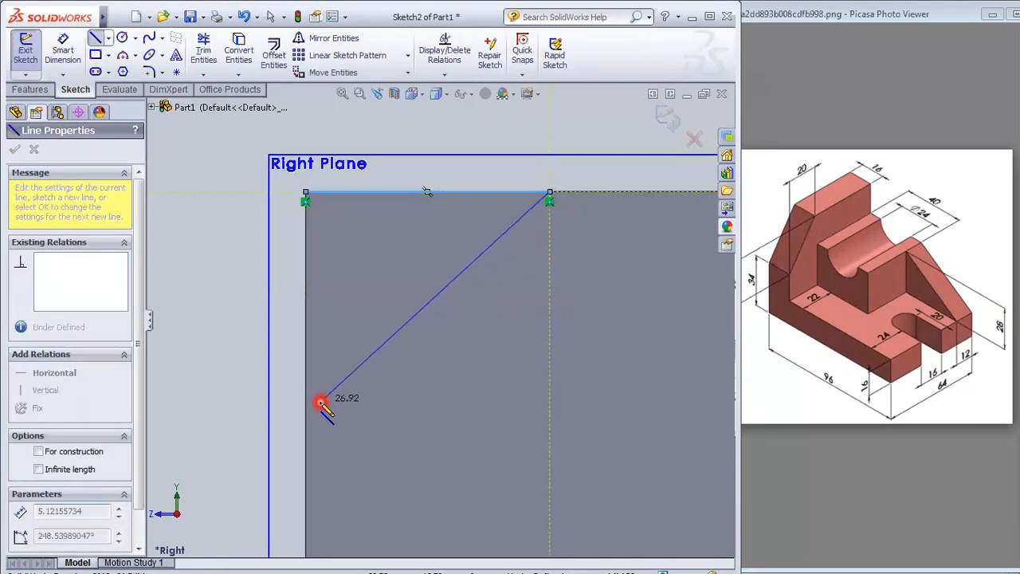
pyautogui.click(305, 405)
pyautogui.click(309, 192)
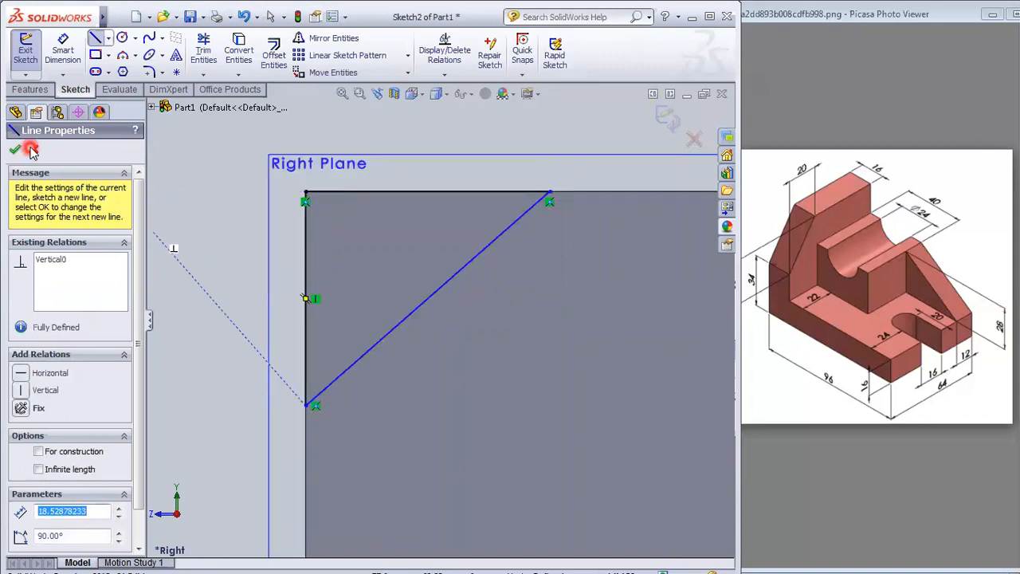
pyautogui.click(11, 151)
pyautogui.click(413, 260)
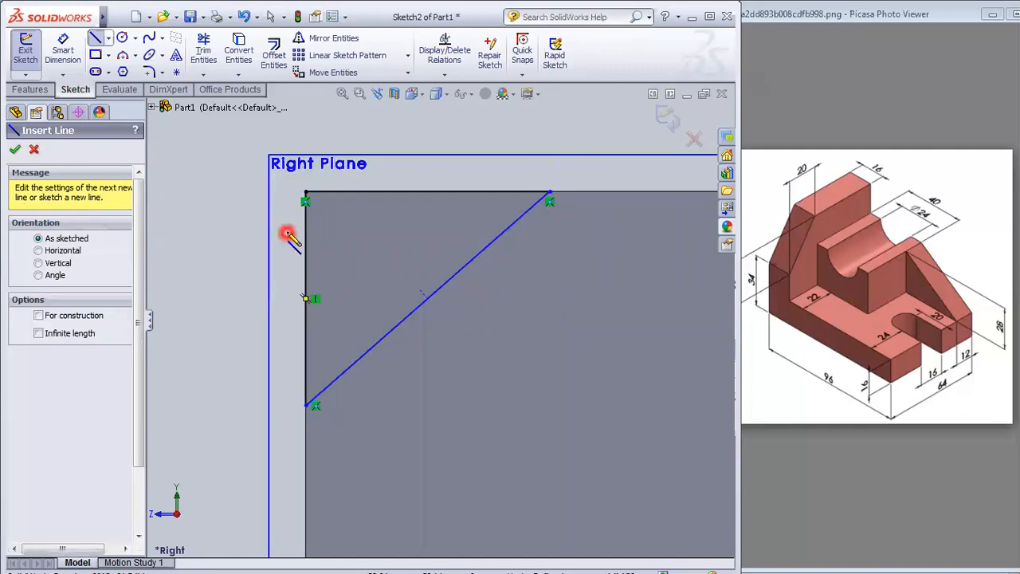
pyautogui.click(29, 151)
# Step: Dimension the triangle's vertical leg to 30 mm
pyautogui.click(63, 47)
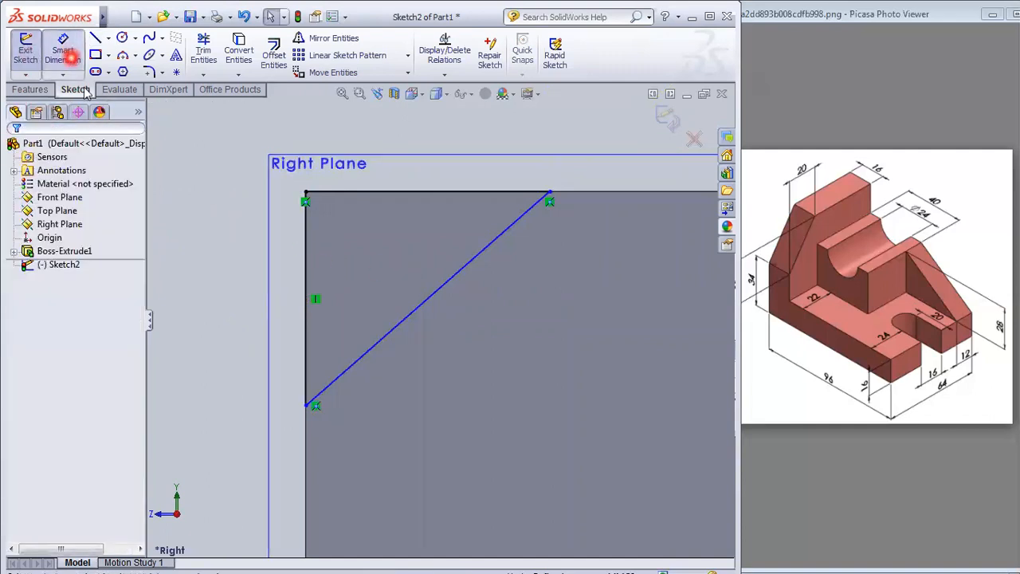
pyautogui.click(305, 255)
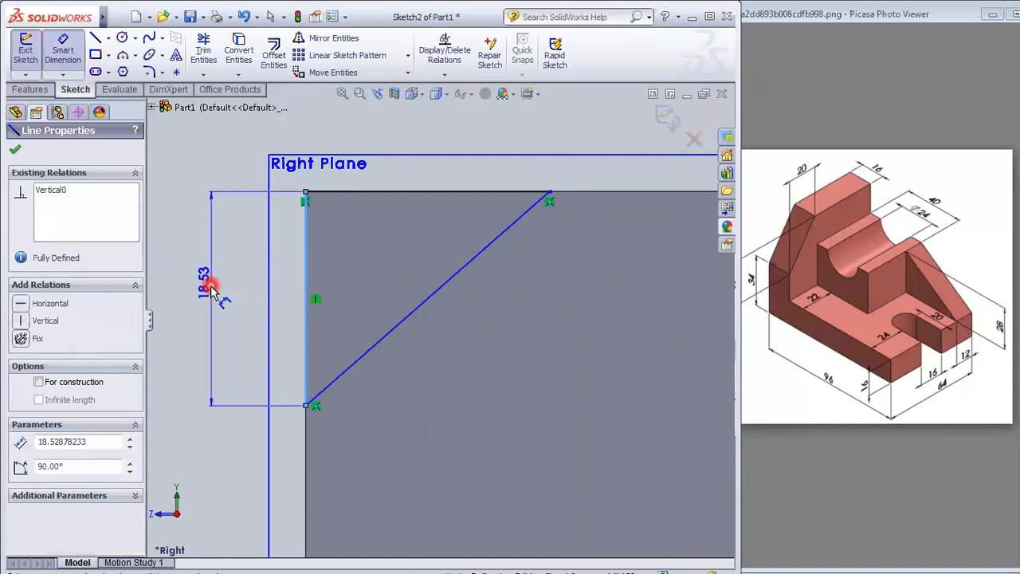
pyautogui.click(209, 288)
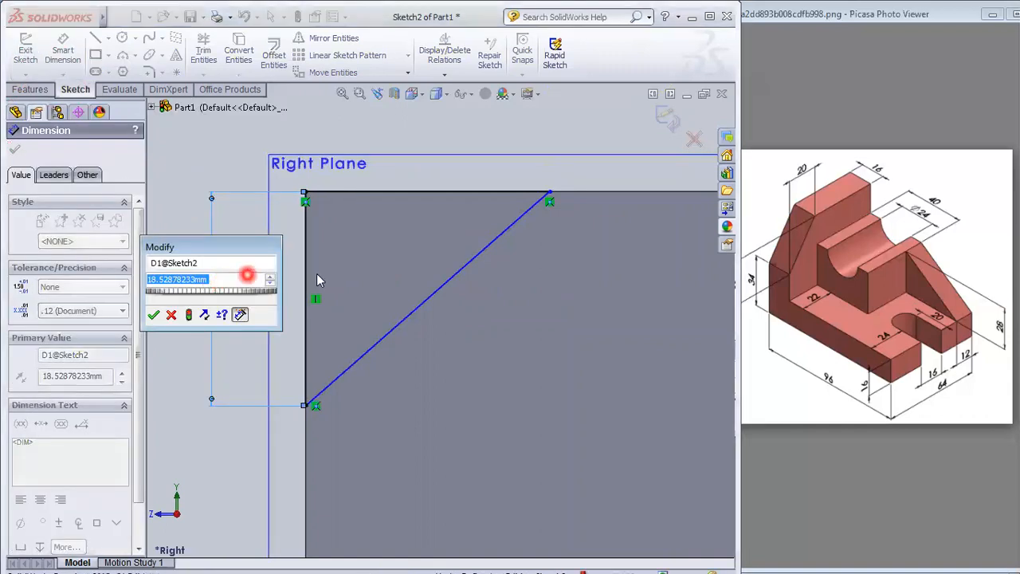
pyautogui.write('30')
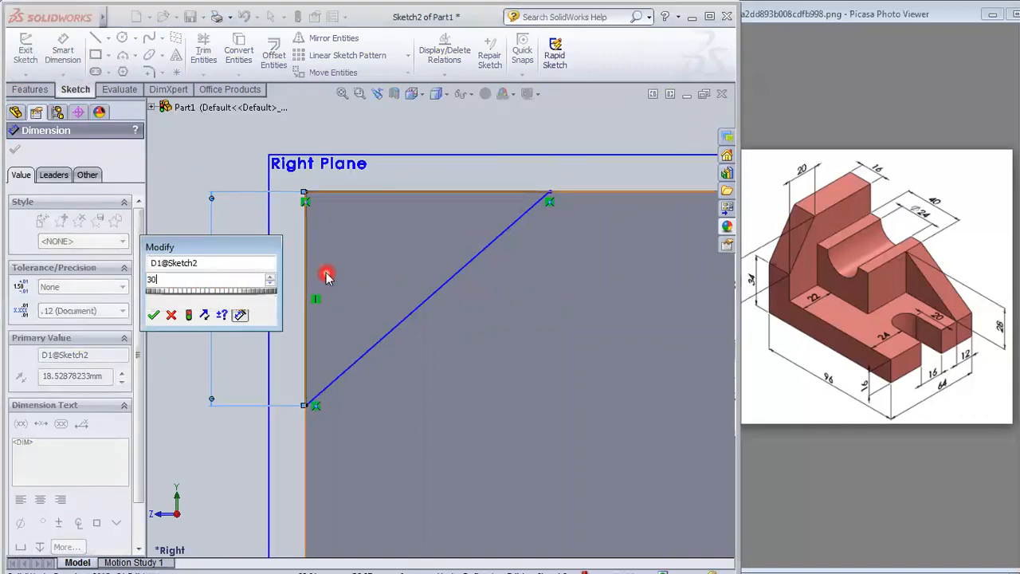
pyautogui.press('Return')
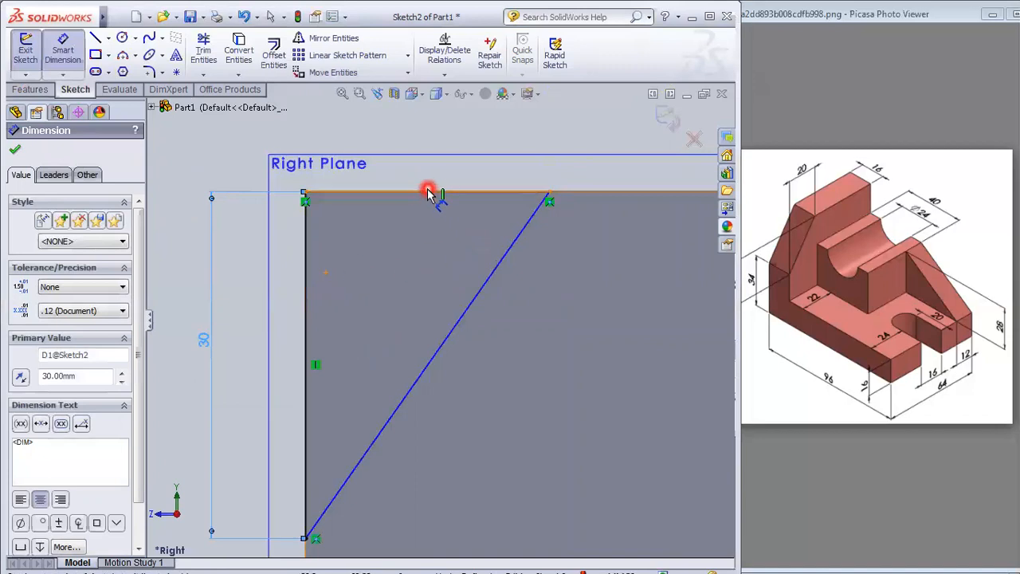
# Step: Dimension the triangle's horizontal leg along the upright's top edge to 20 mm
pyautogui.click(429, 194)
pyautogui.click(430, 137)
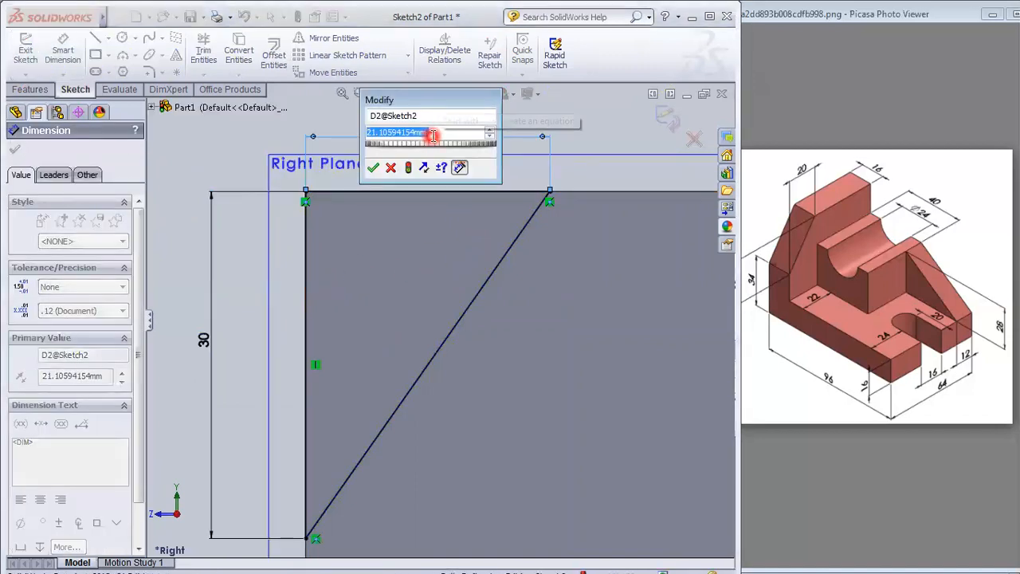
pyautogui.write('20')
pyautogui.press('Return')
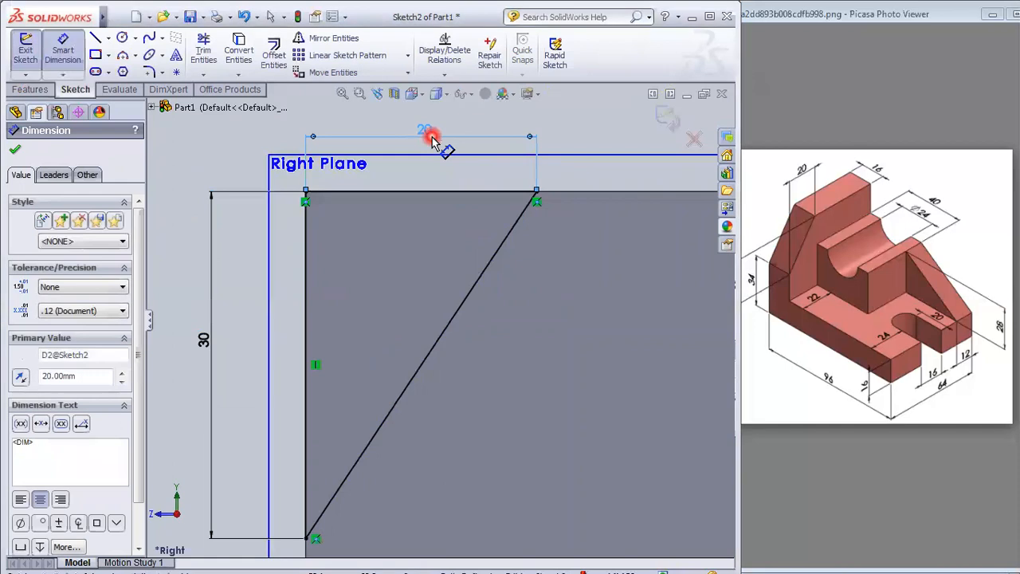
# Step: Finish the triangle sketch on the Right Plane and exit it
pyautogui.click(808, 17)
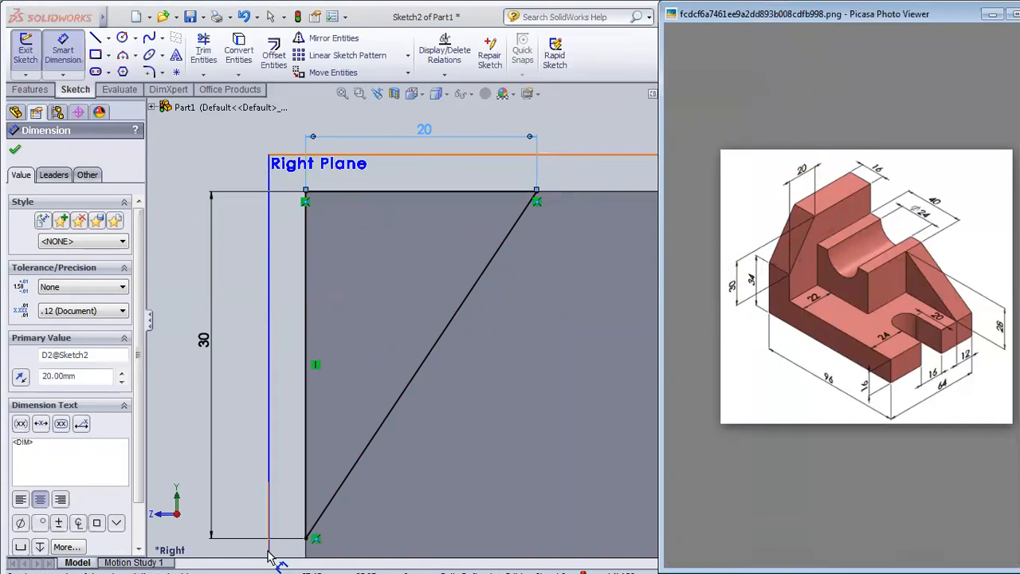
pyautogui.click(206, 166)
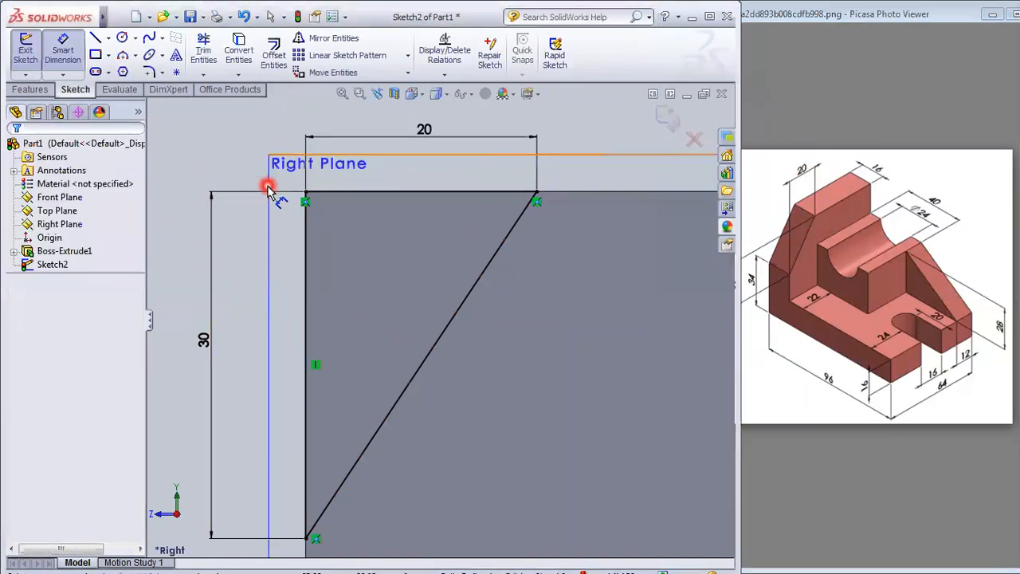
pyautogui.scroll(-1, 275, 225)
pyautogui.scroll(1, 307, 238)
pyautogui.scroll(2, 308, 237)
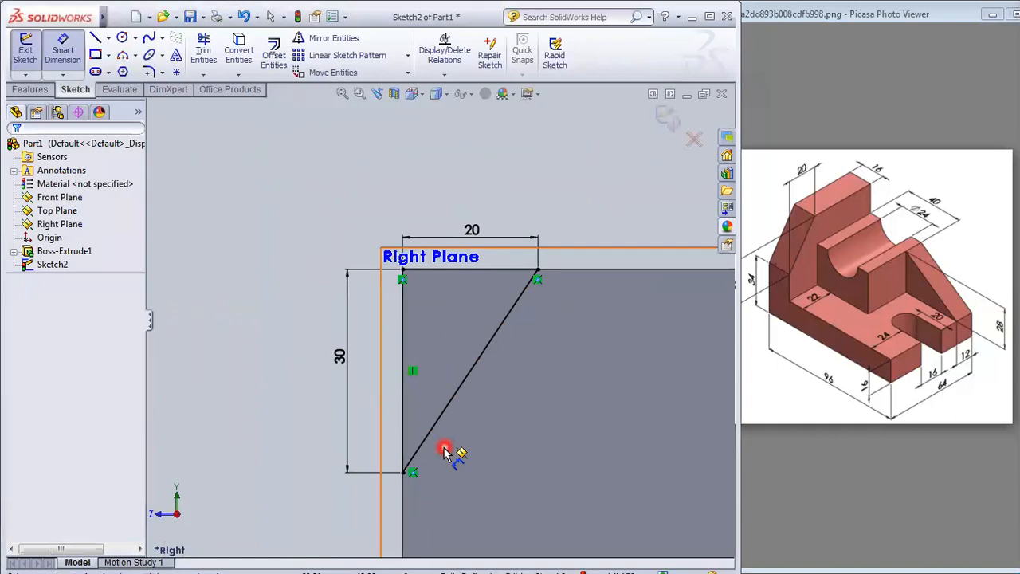
pyautogui.click(667, 116)
pyautogui.moveTo(251, 241)
pyautogui.mouseDown(button='middle')
pyautogui.moveTo(330, 228)
pyautogui.moveTo(394, 242)
pyautogui.moveTo(377, 261)
pyautogui.moveTo(348, 252)
pyautogui.mouseUp(button='middle')
# Step: Cut-extrude the triangle sketch 16 mm blind in the reversed direction, through the upright's thickness
pyautogui.click(57, 265)
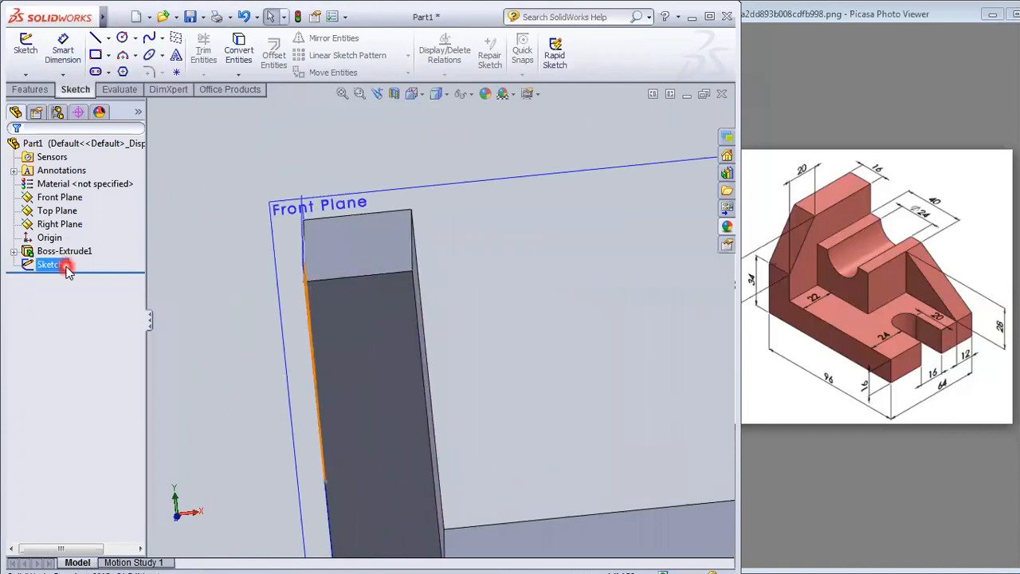
pyautogui.click(29, 89)
pyautogui.click(221, 55)
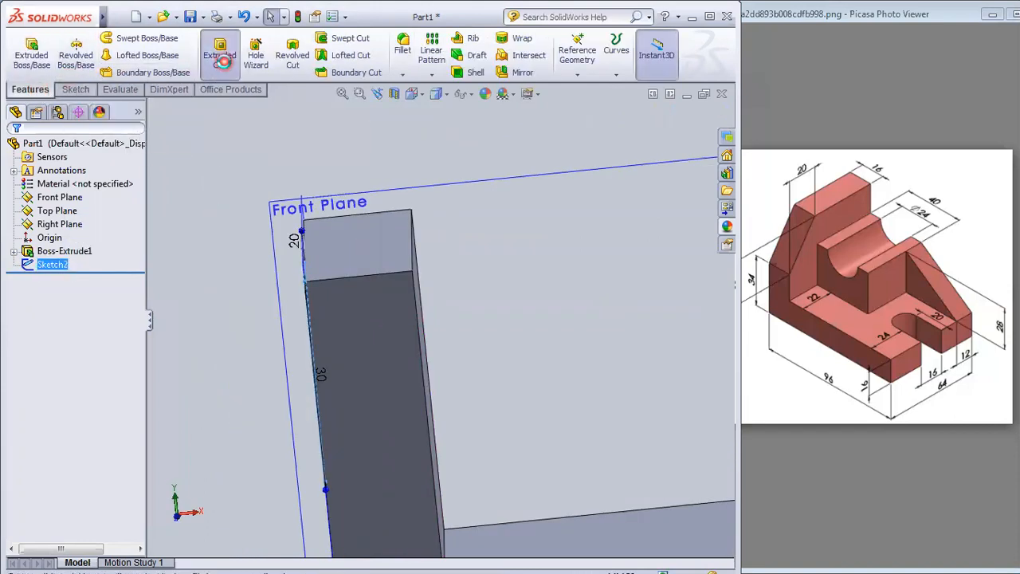
pyautogui.moveTo(516, 388)
pyautogui.mouseDown(button='middle')
pyautogui.moveTo(525, 344)
pyautogui.moveTo(519, 383)
pyautogui.mouseUp(button='middle')
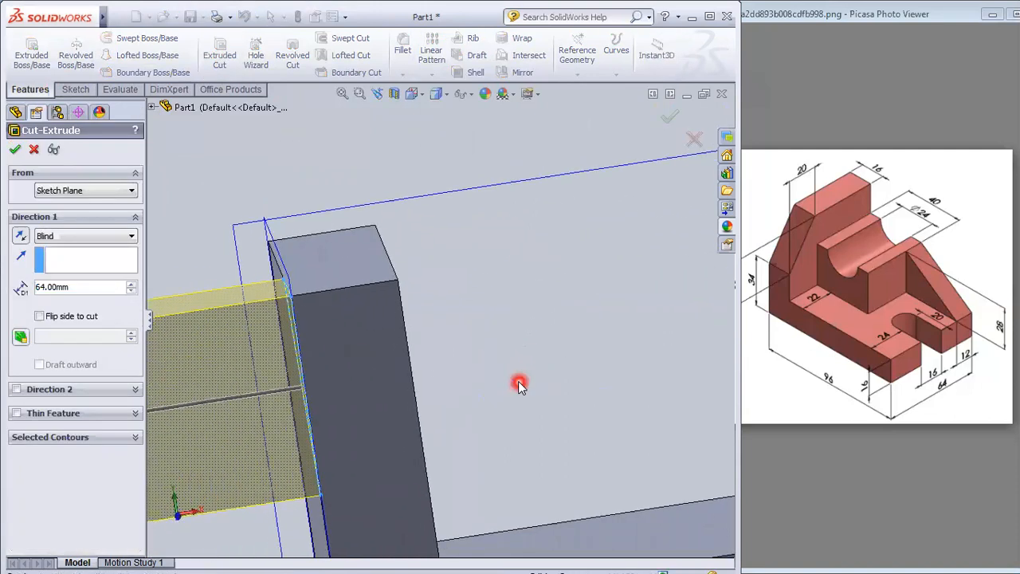
pyautogui.scroll(6, 518, 381)
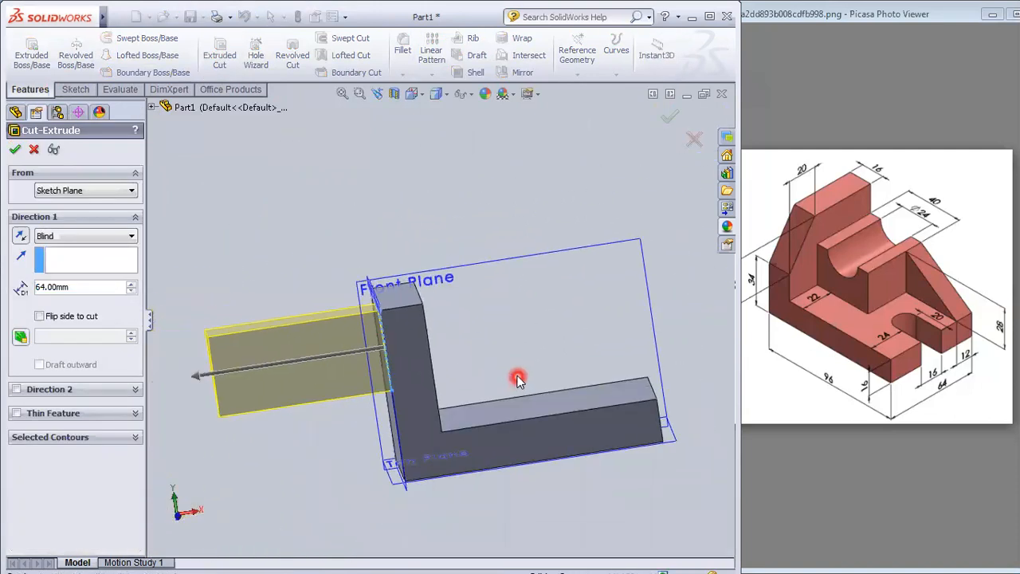
pyautogui.click(21, 238)
pyautogui.moveTo(508, 285); pyautogui.dragTo(452, 288, button='middle')
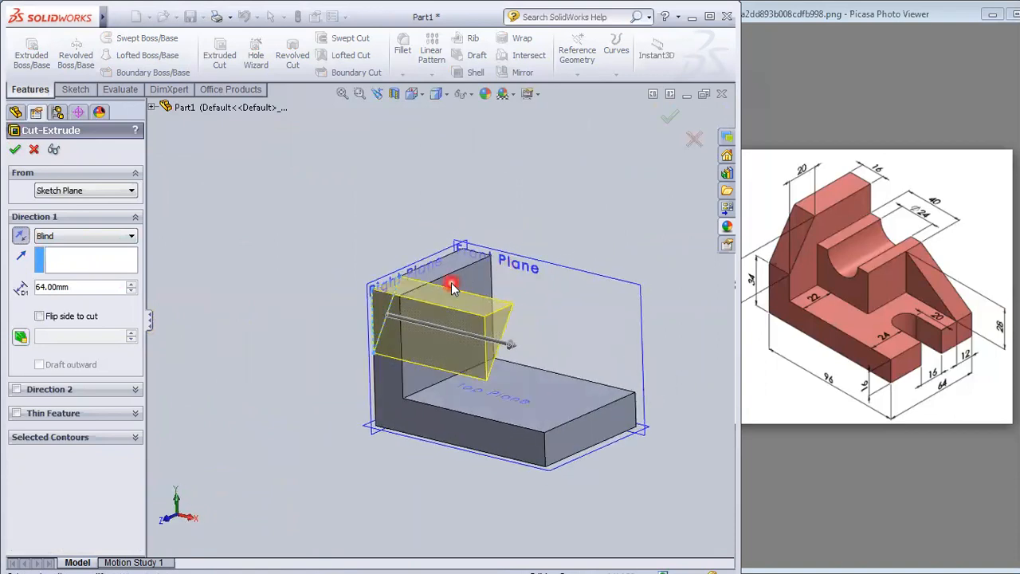
pyautogui.write('16')
pyautogui.press('Return')
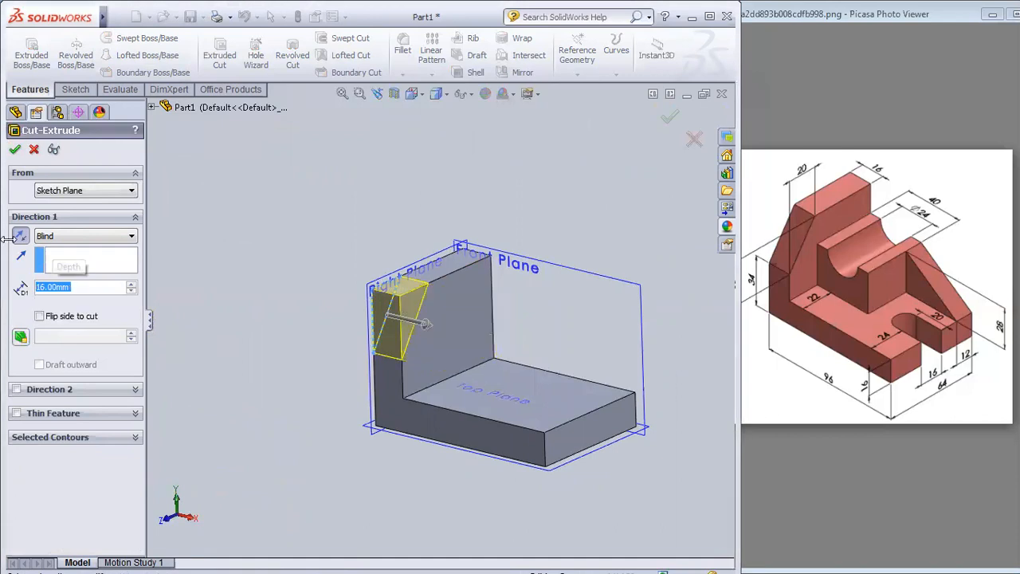
pyautogui.click(15, 153)
# Step: Select the Front Plane and orient the view normal to it
pyautogui.moveTo(319, 246); pyautogui.dragTo(275, 226, button='middle')
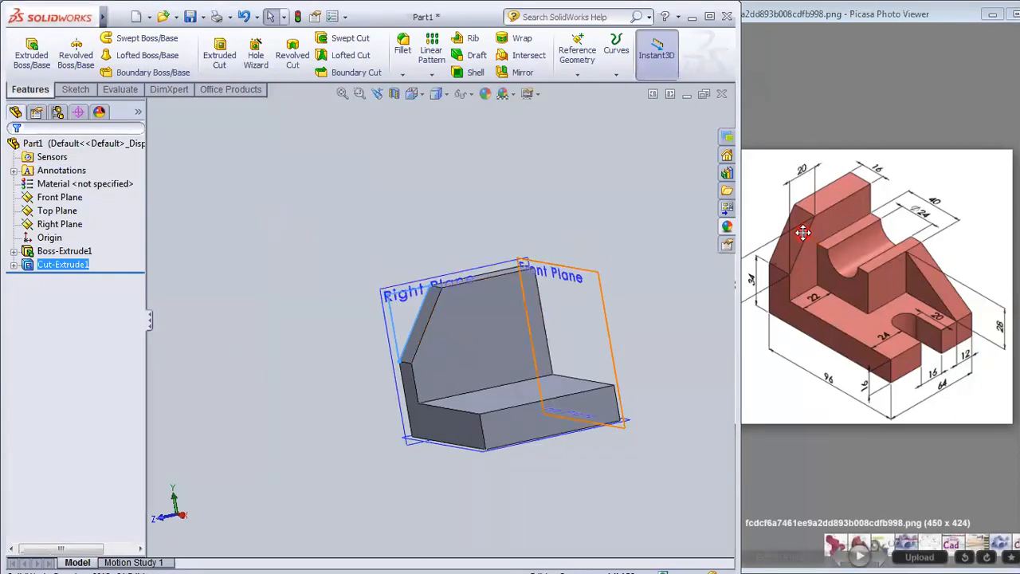
pyautogui.moveTo(233, 323); pyautogui.dragTo(303, 414, button='middle')
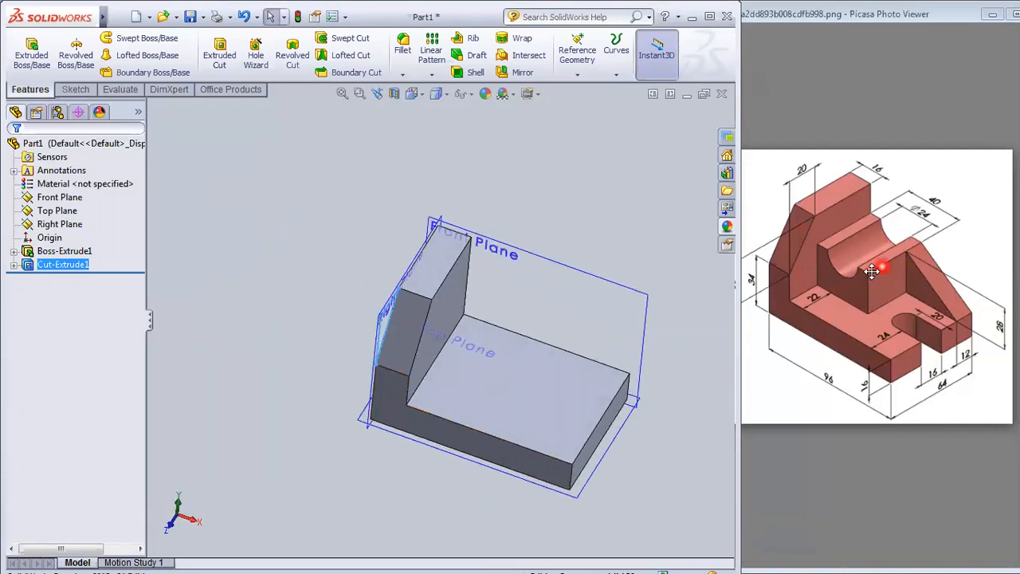
pyautogui.click(542, 261)
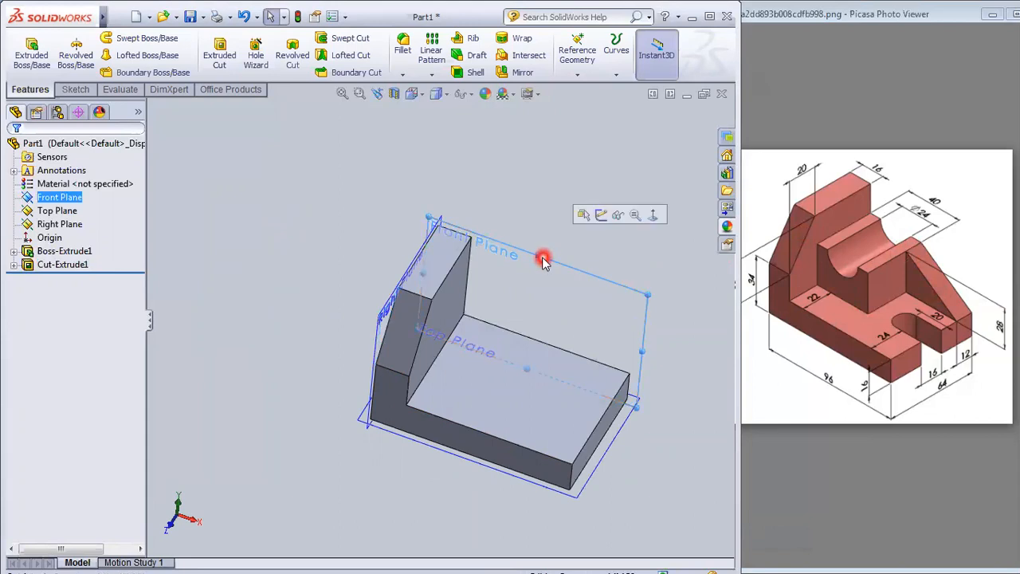
pyautogui.click(653, 216)
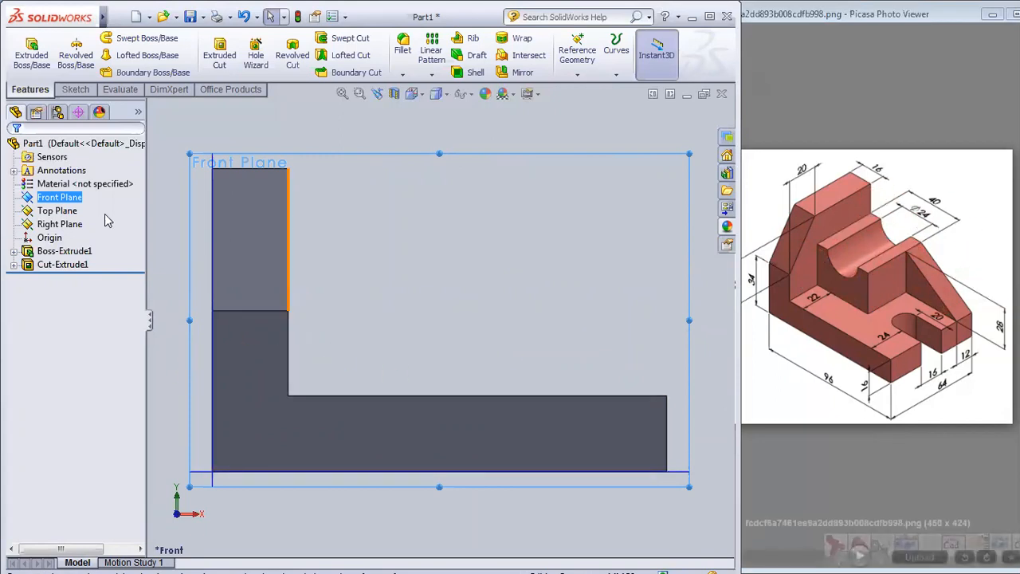
# Step: Sketch a corner rectangle on the Front Plane from the L-shape's inner corner, about 38 mm wide and 27 mm tall
pyautogui.click(75, 90)
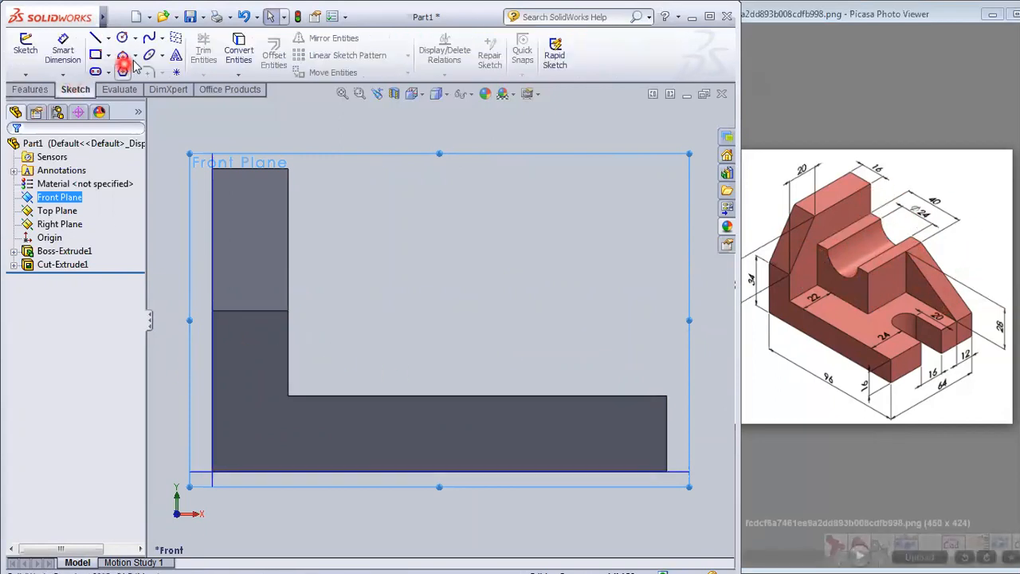
pyautogui.click(288, 390)
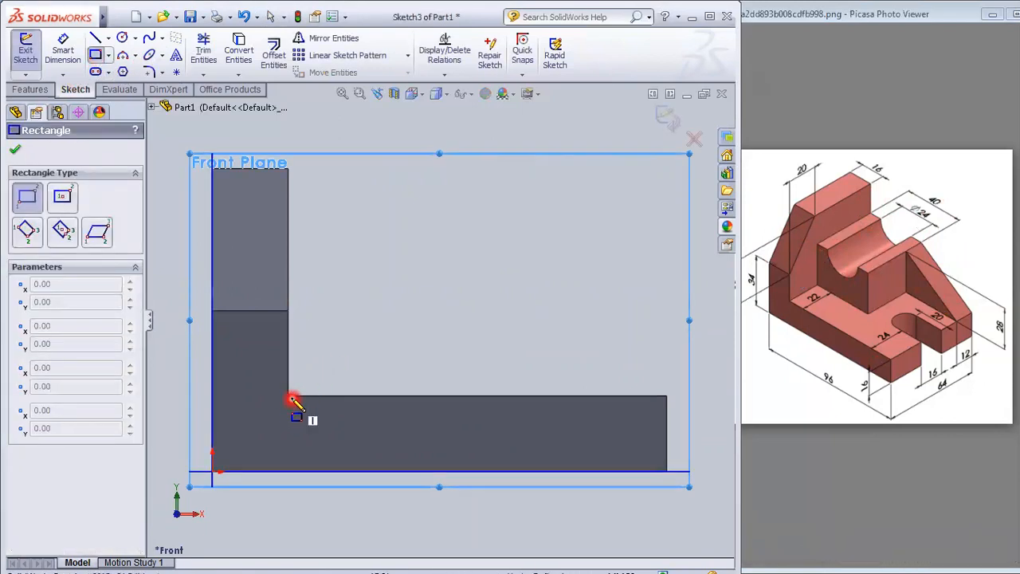
pyautogui.scroll(-3, 303, 394)
pyautogui.click(405, 335)
pyautogui.scroll(5, 418, 263)
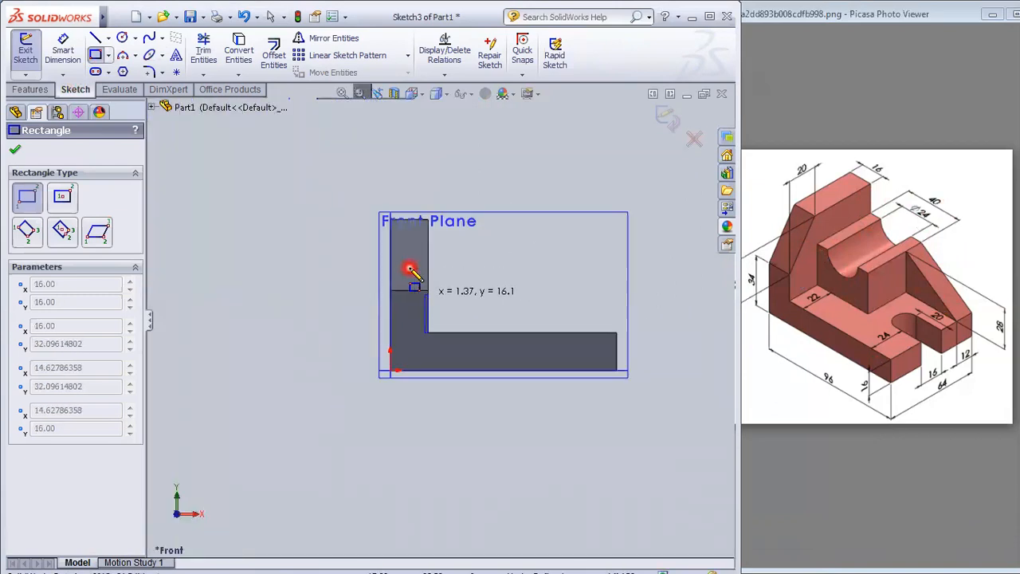
pyautogui.scroll(-3, 543, 257)
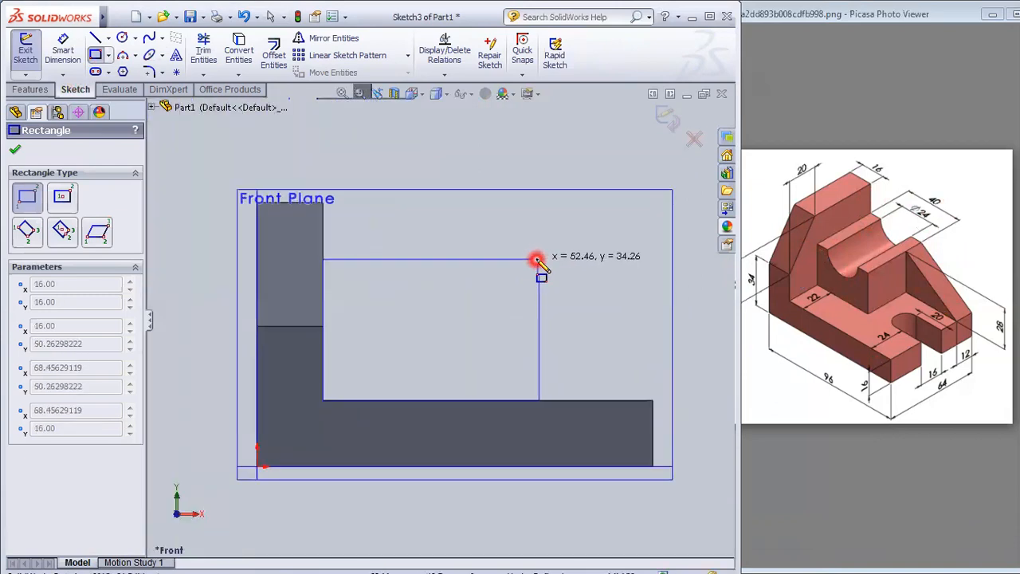
pyautogui.scroll(-4, 537, 261)
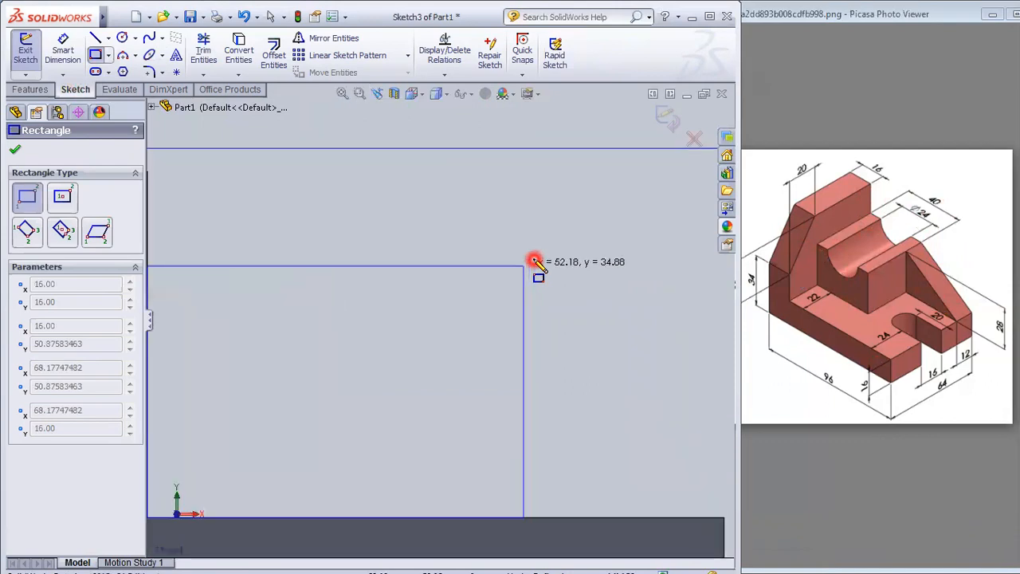
pyautogui.scroll(5, 534, 262)
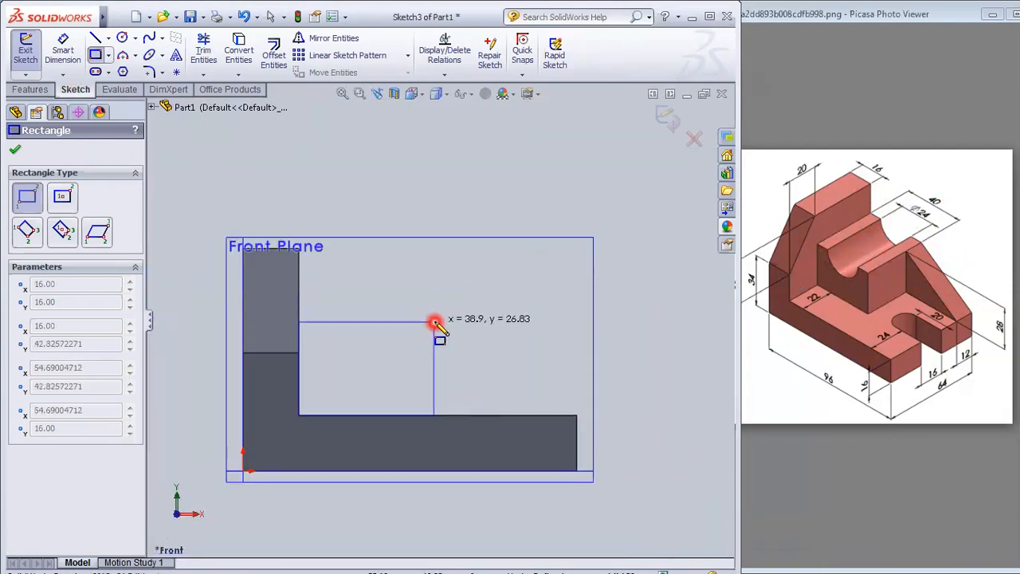
pyautogui.click(430, 323)
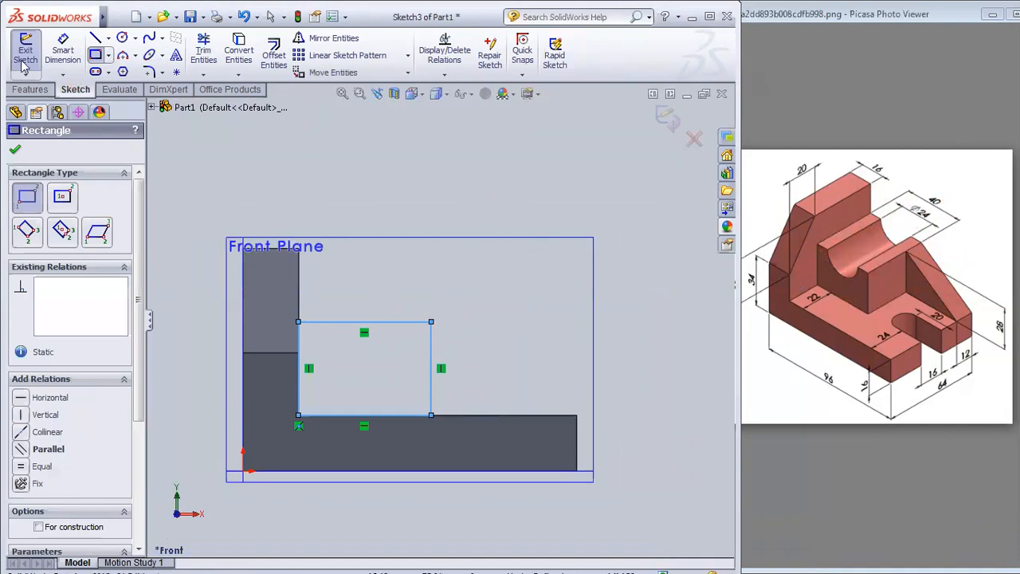
pyautogui.press('Escape')
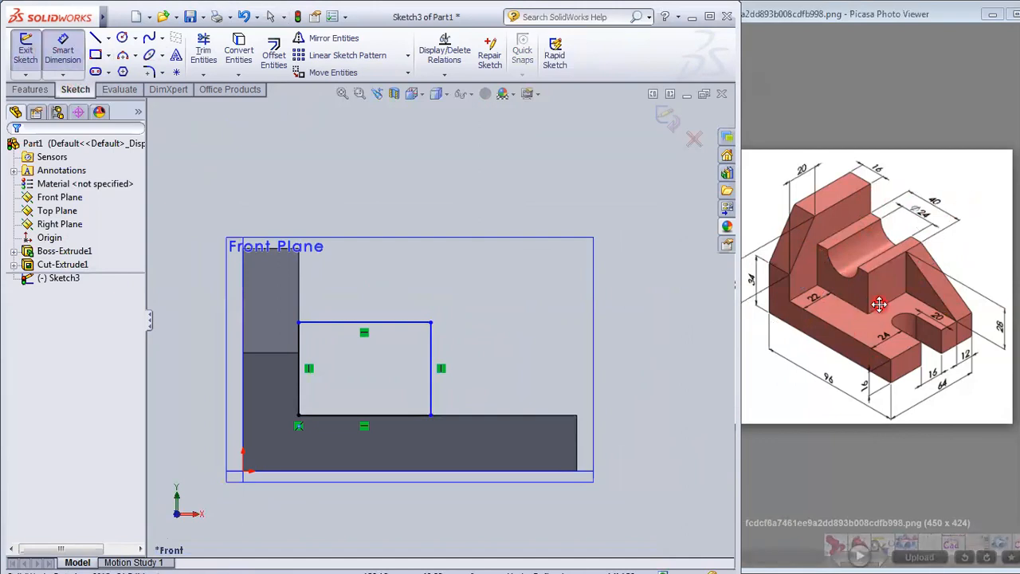
# Step: Dimension the rectangle to 40 mm wide and 28 mm tall
pyautogui.click(364, 323)
pyautogui.click(364, 287)
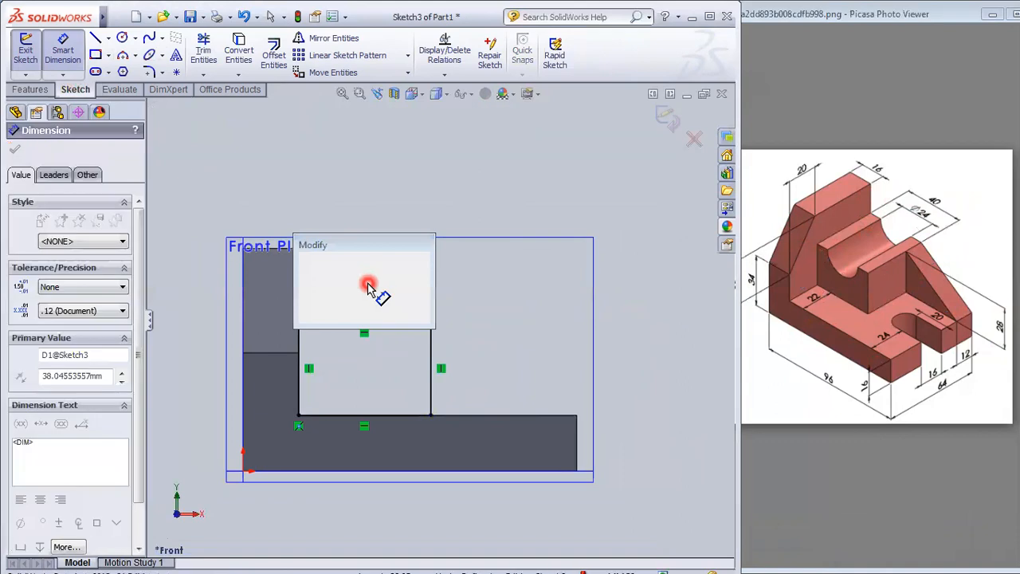
pyautogui.write('40')
pyautogui.click(415, 360)
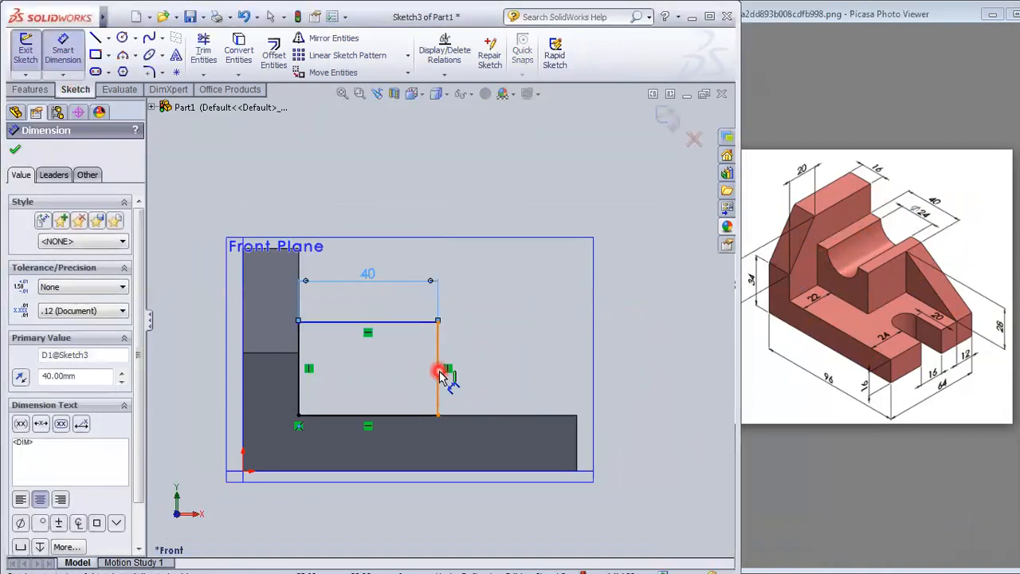
pyautogui.click(439, 371)
pyautogui.click(491, 355)
pyautogui.write('28')
pyautogui.press('Return')
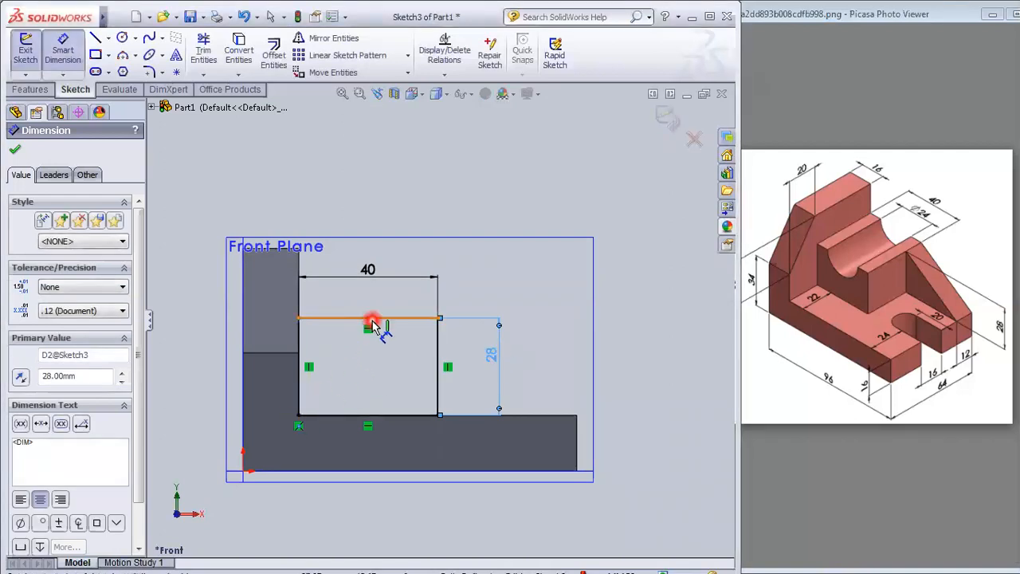
pyautogui.click(17, 149)
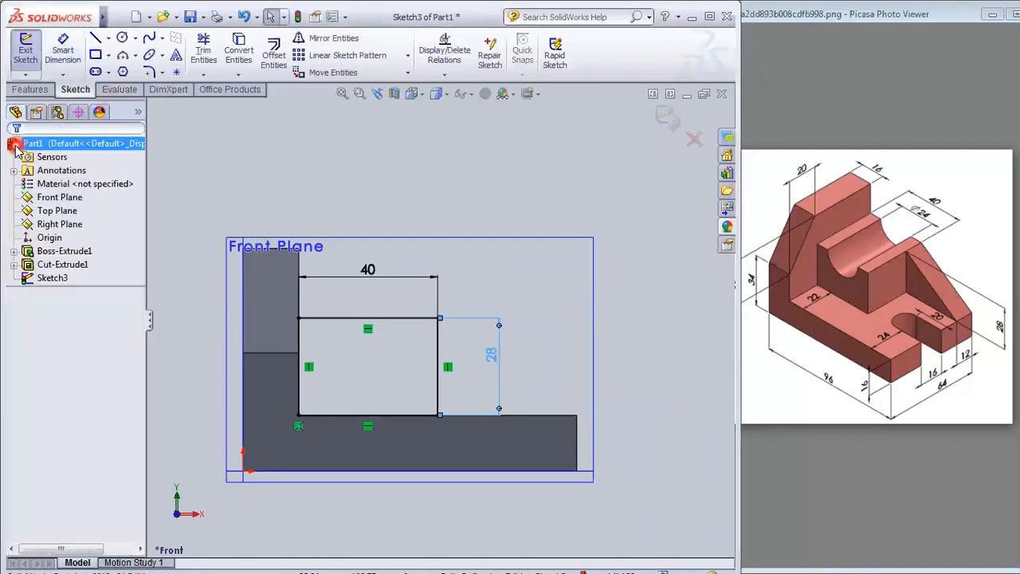
# Step: Sketch a circle centred on the midpoint of the rectangle's top edge, with a radius of about 6.4 mm
pyautogui.click(122, 37)
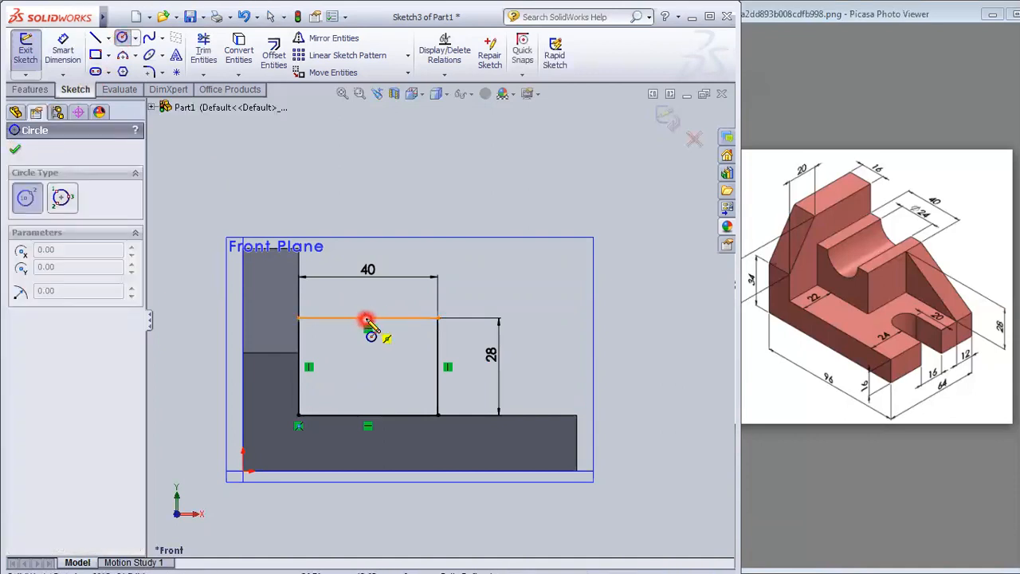
pyautogui.scroll(-1, 369, 327)
pyautogui.scroll(-3, 369, 328)
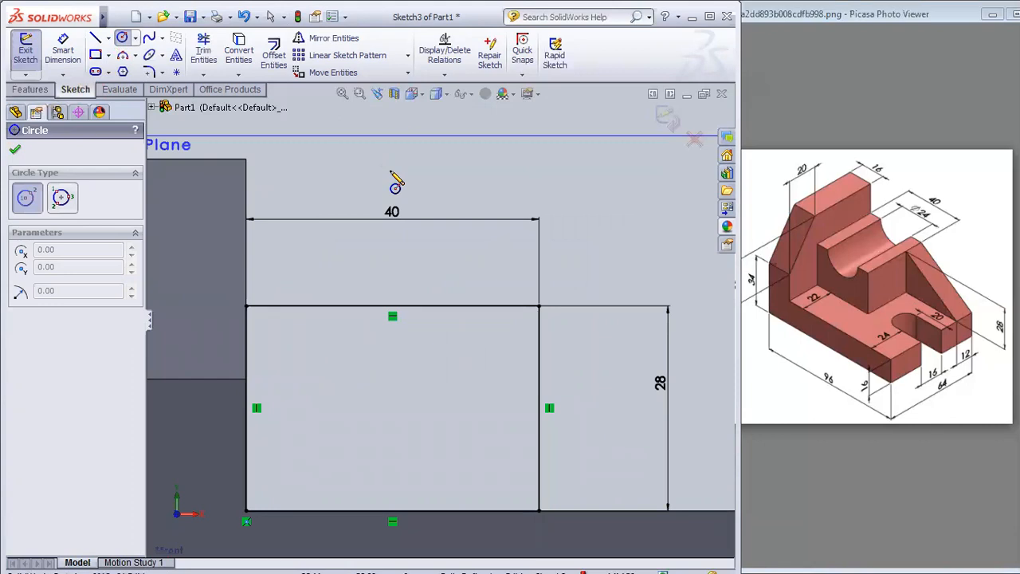
pyautogui.click(391, 305)
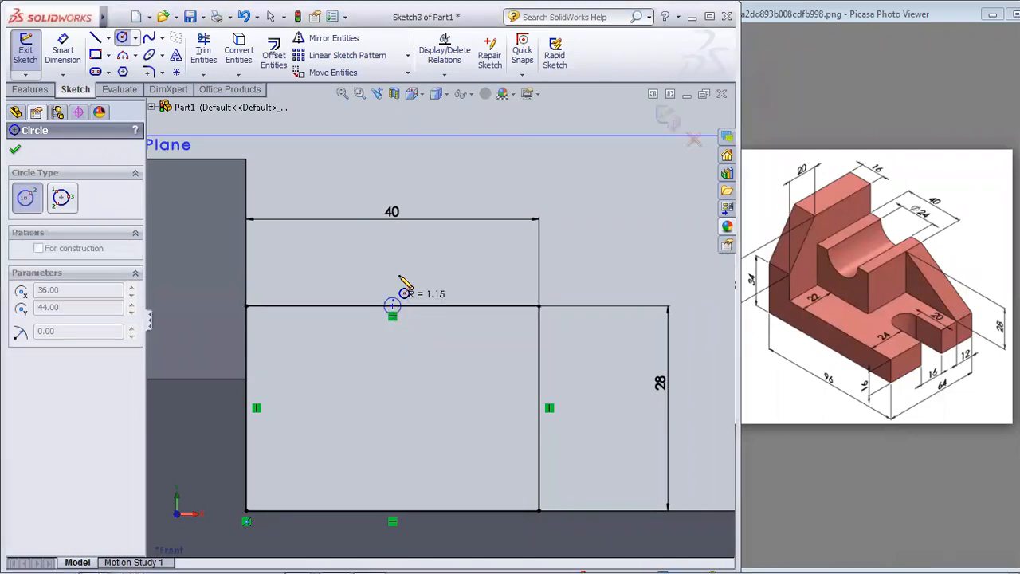
pyautogui.click(425, 272)
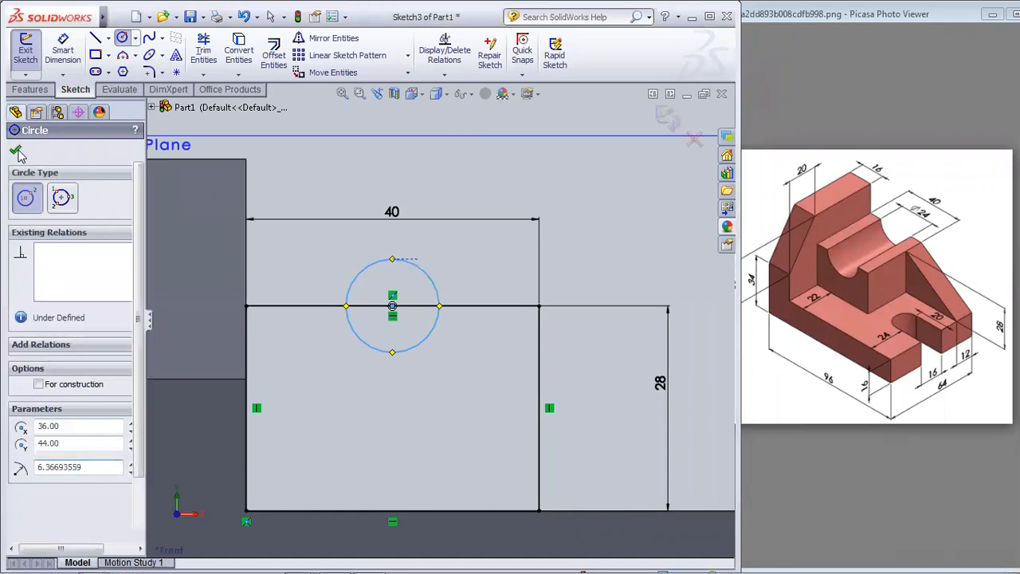
pyautogui.click(14, 149)
# Step: Dimension the circle's diameter to 24 mm
pyautogui.click(62, 49)
pyautogui.click(363, 273)
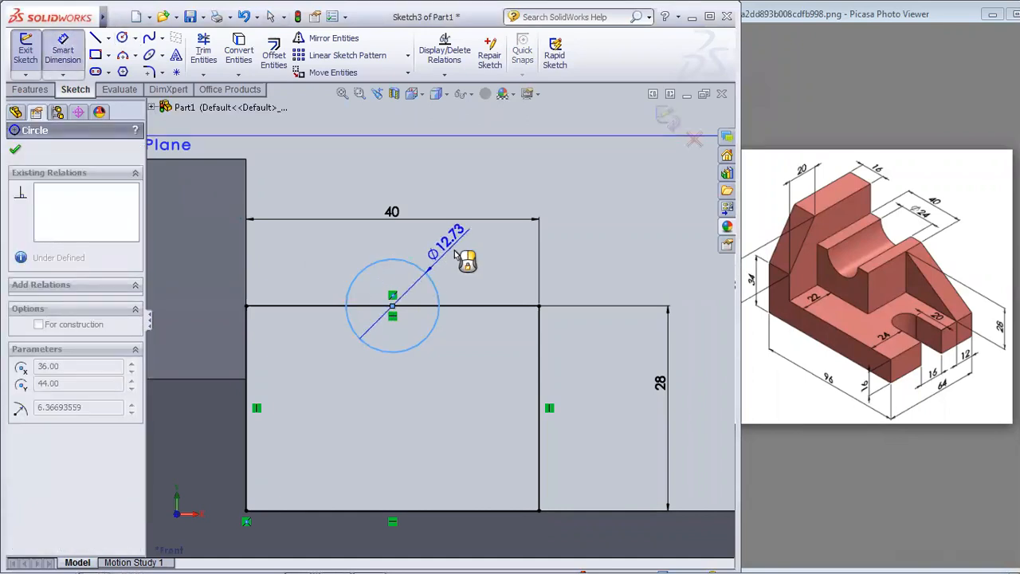
pyautogui.click(470, 266)
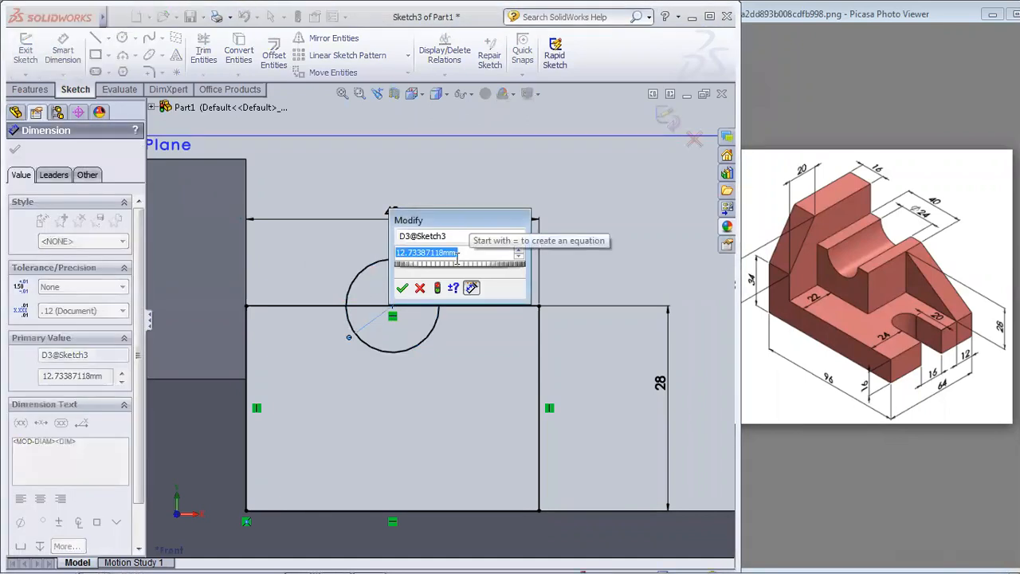
pyautogui.write('24')
pyautogui.press('Return')
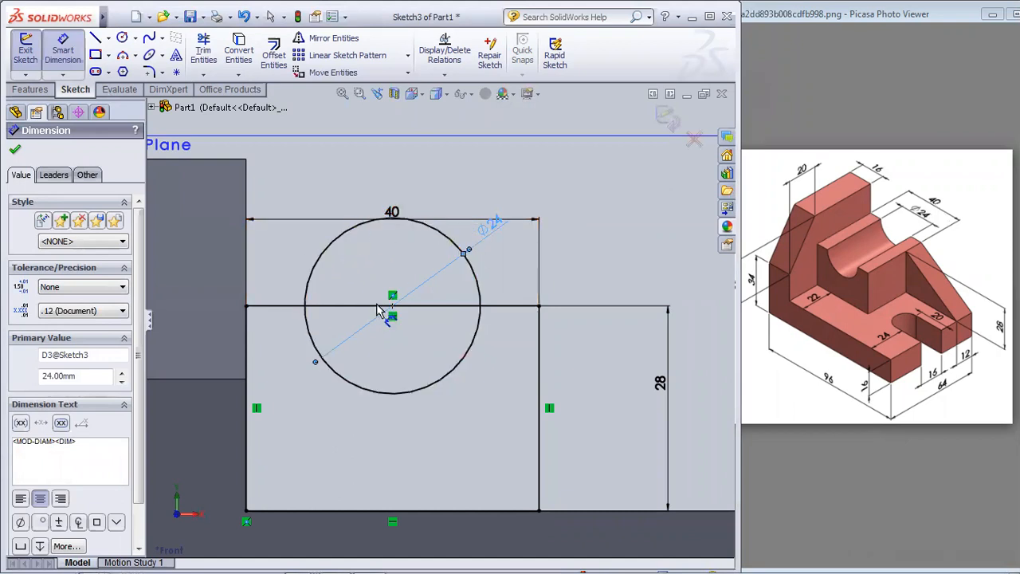
pyautogui.click(15, 152)
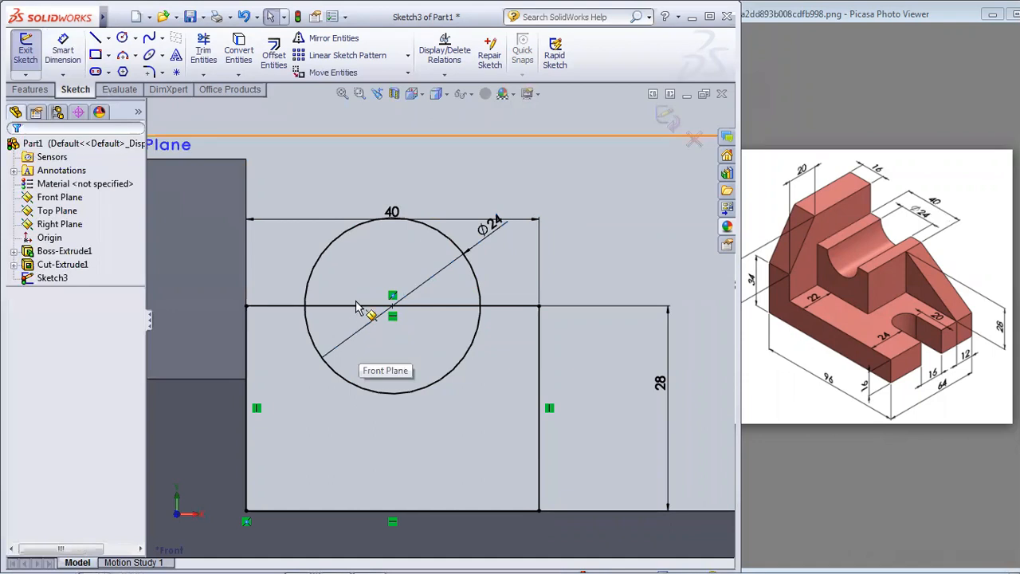
# Step: Trim away the circle's upper half and the rectangle's top edge inside it, accepting removal of the midpoint relation
pyautogui.click(204, 75)
pyautogui.click(204, 50)
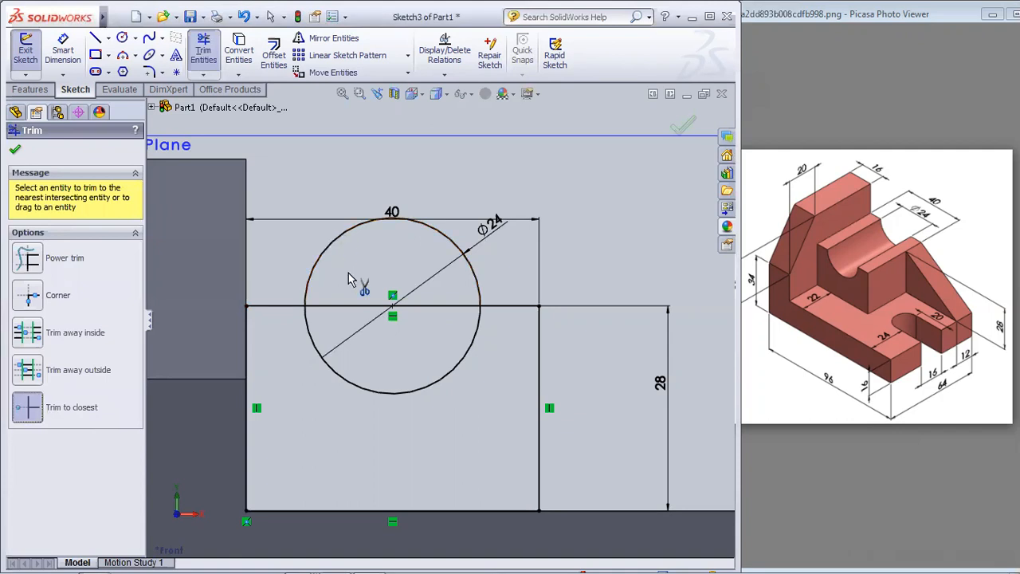
pyautogui.click(340, 243)
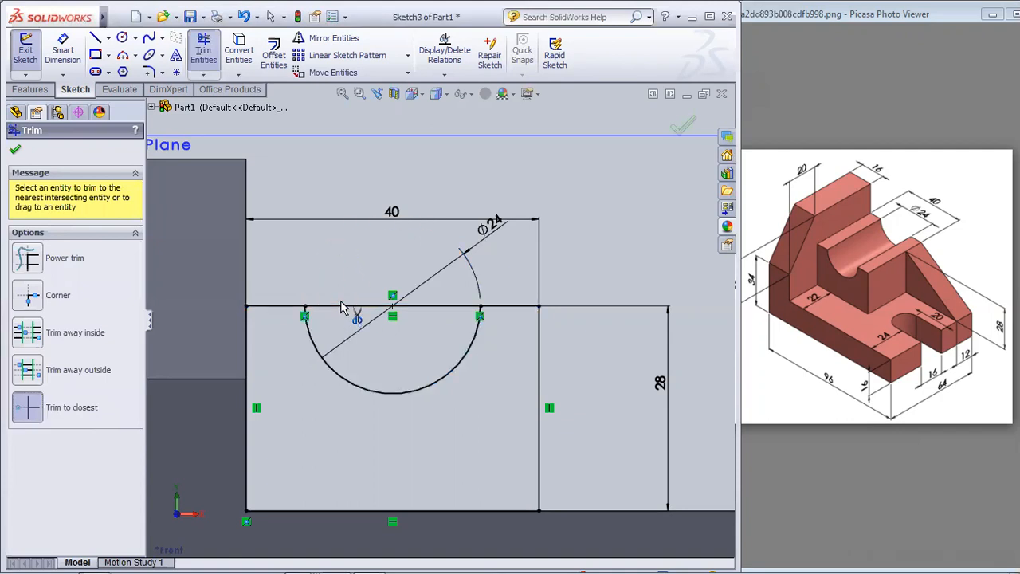
pyautogui.click(343, 306)
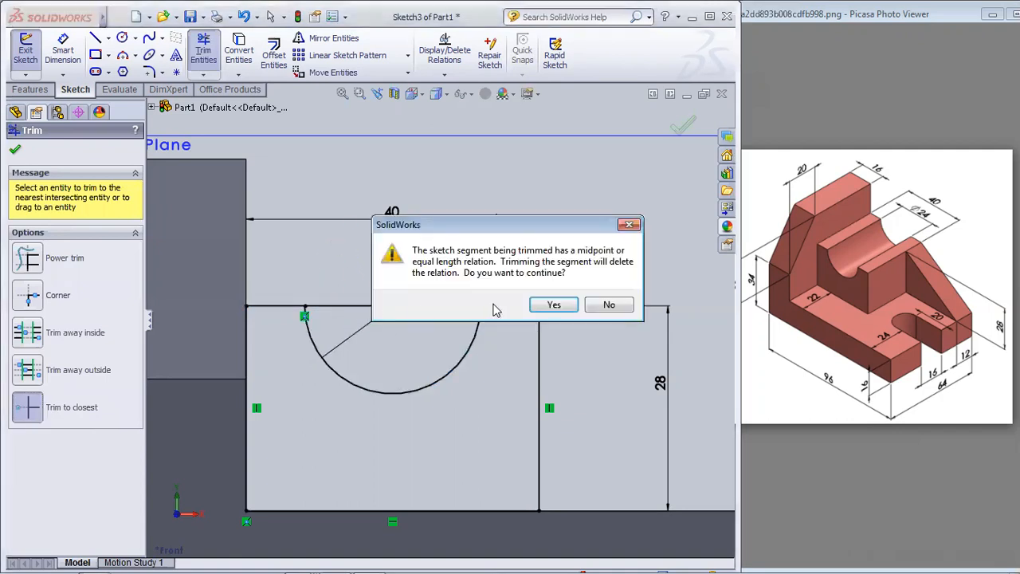
pyautogui.click(554, 307)
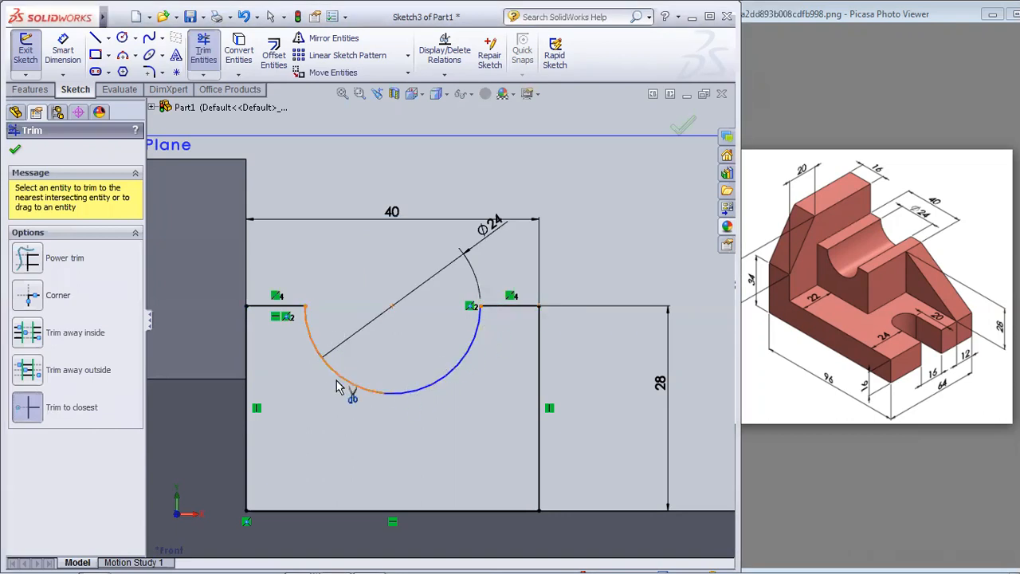
pyautogui.click(19, 154)
# Step: Dimension the arc's centre vertically at 28 mm above the profile's bottom line
pyautogui.scroll(-2, 417, 396)
pyautogui.scroll(4, 413, 392)
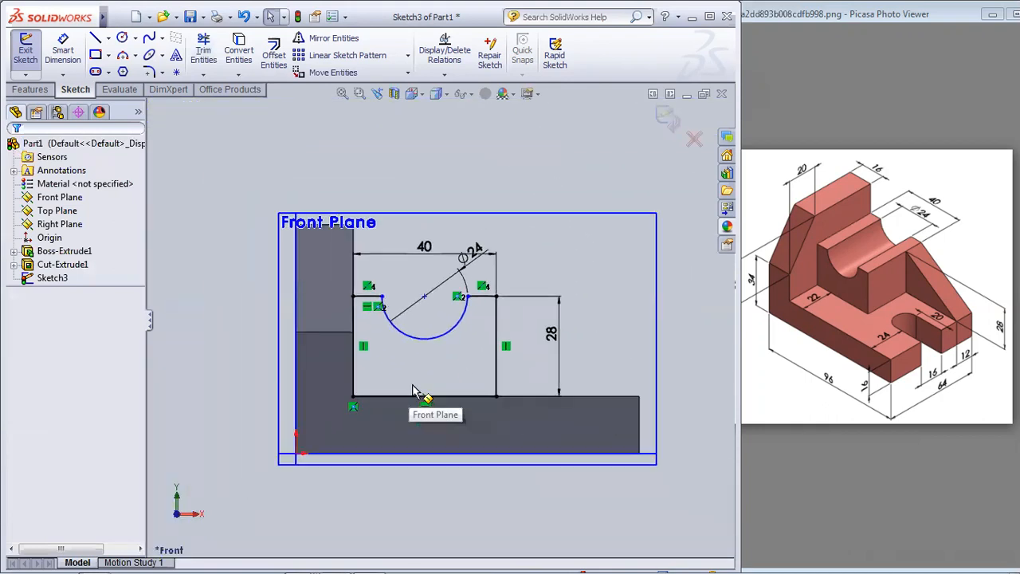
pyautogui.click(438, 337)
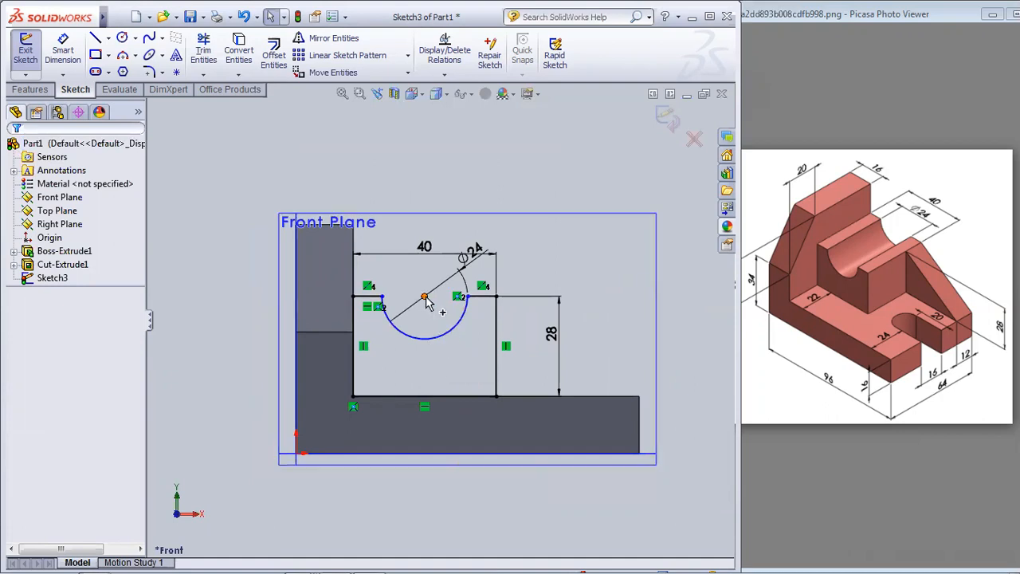
pyautogui.click(69, 59)
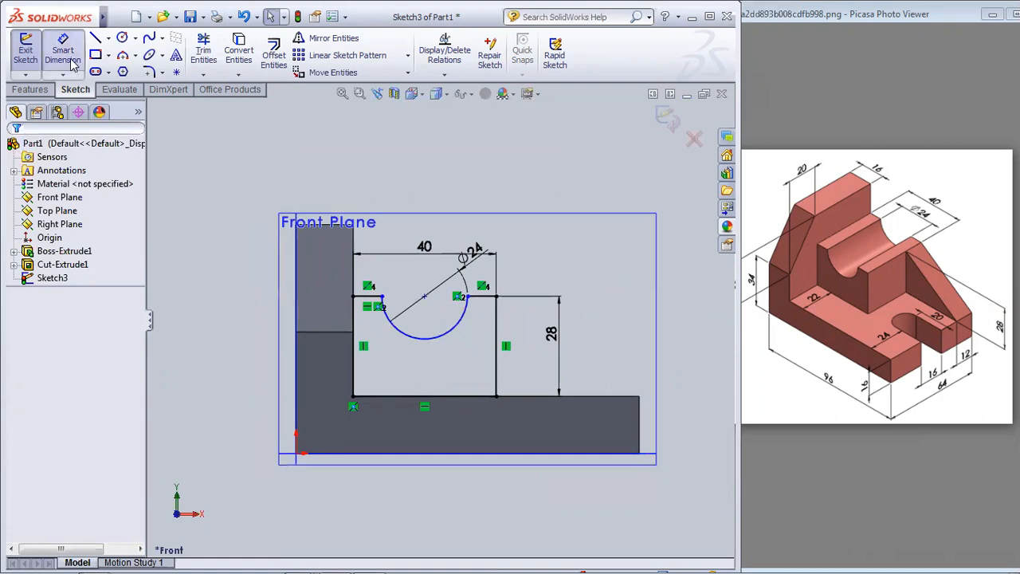
pyautogui.click(425, 298)
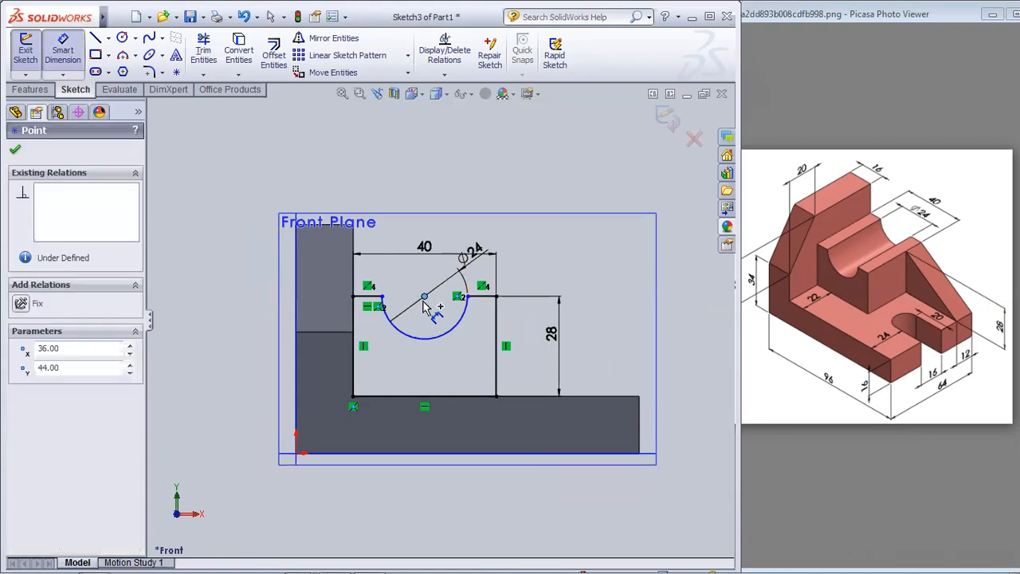
pyautogui.click(433, 391)
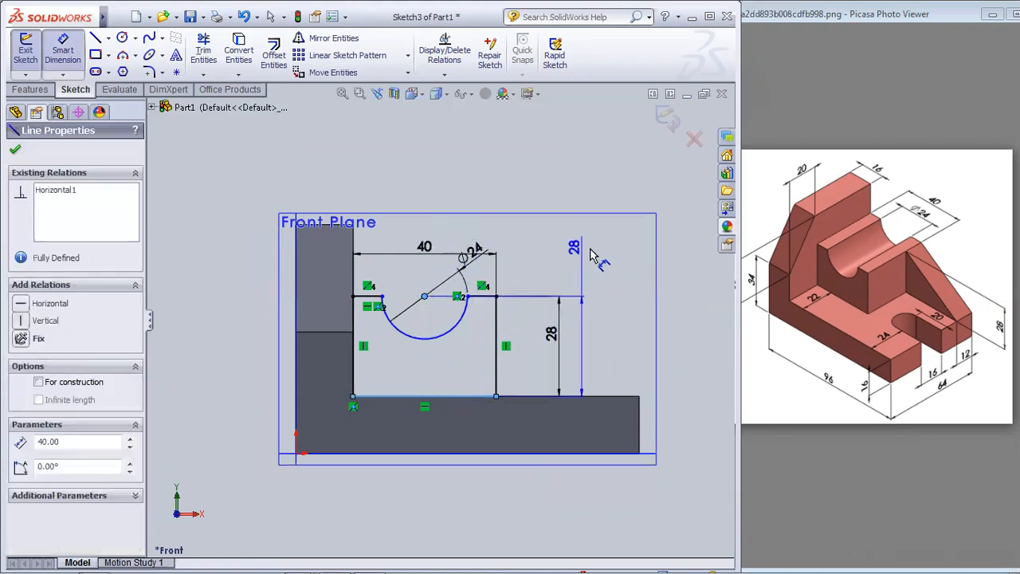
pyautogui.click(590, 255)
pyautogui.click(535, 280)
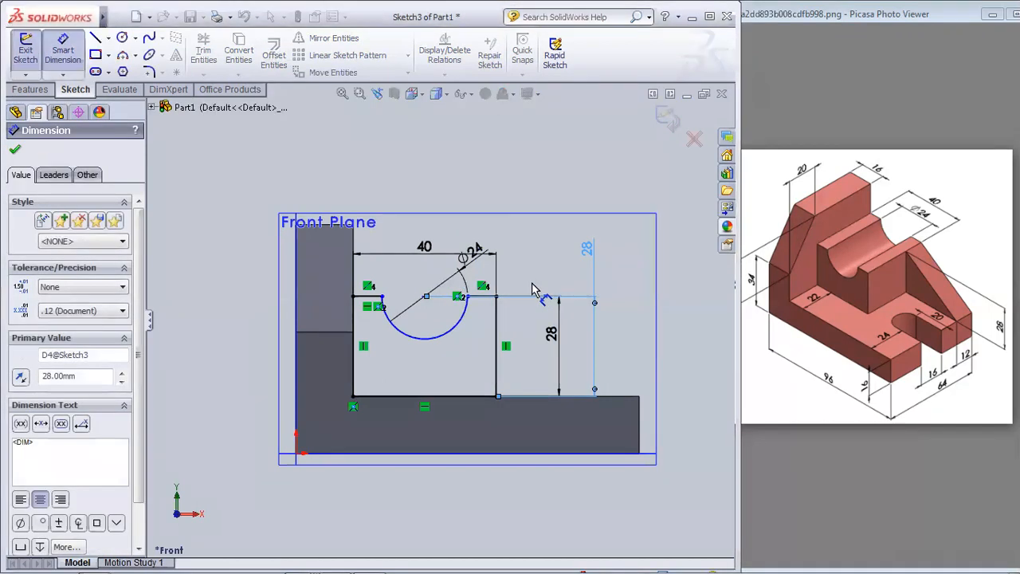
# Step: Dimension the arc's centre horizontally at 20 mm from the upright wall's inner edge and close the sketch
pyautogui.click(425, 297)
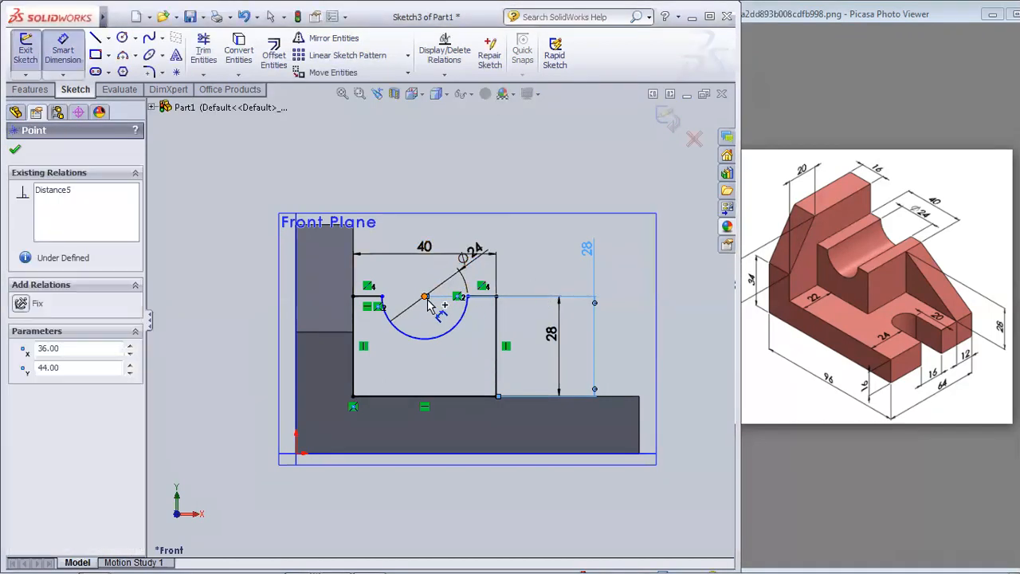
pyautogui.click(354, 287)
pyautogui.click(382, 194)
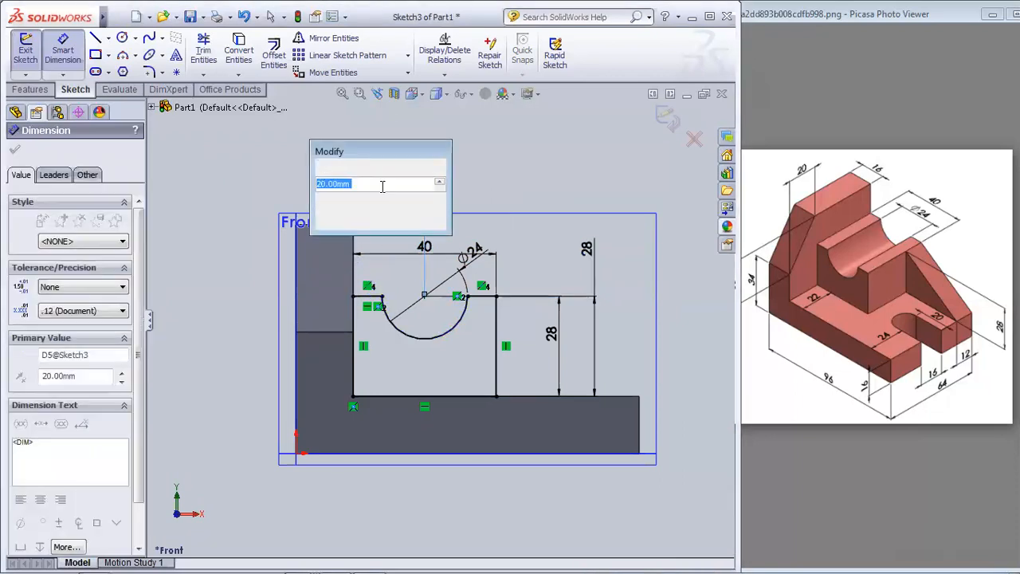
pyautogui.click(324, 220)
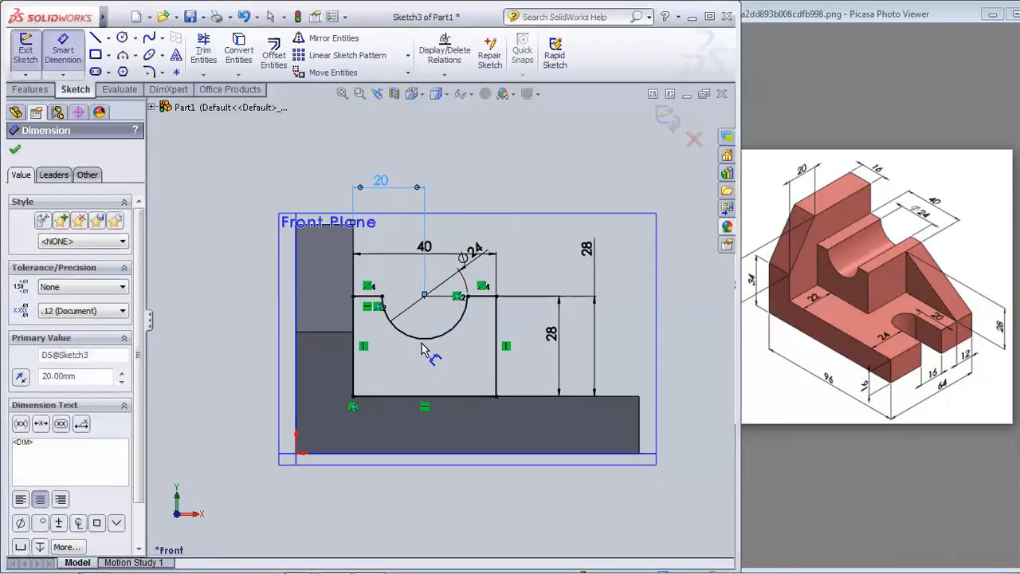
pyautogui.click(15, 151)
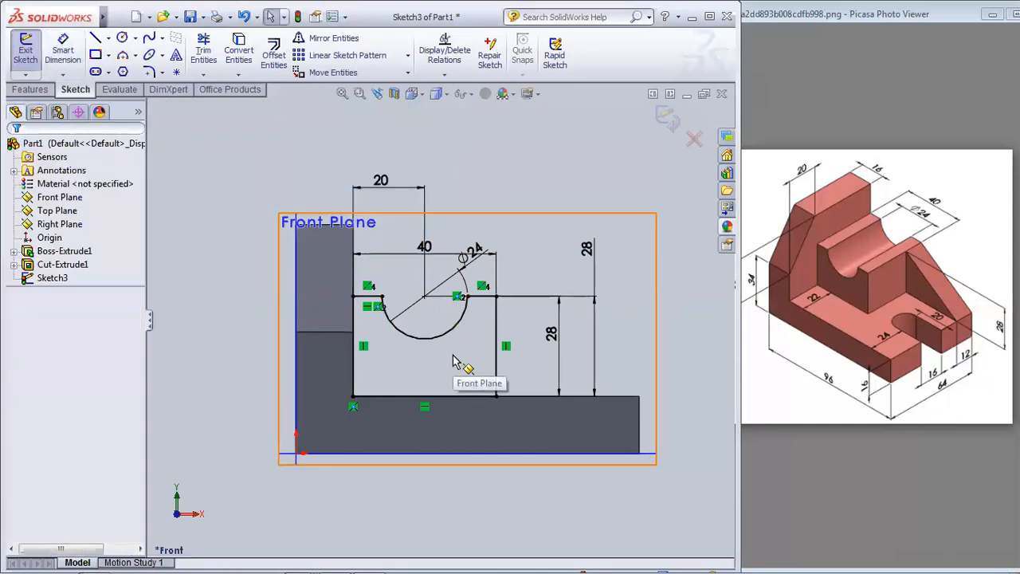
pyautogui.click(661, 123)
# Step: Extrude the grooved block profile over the base to a blind depth of 64-22 mm, merging the result
pyautogui.moveTo(658, 186)
pyautogui.mouseDown(button='middle')
pyautogui.moveTo(550, 243)
pyautogui.moveTo(574, 239)
pyautogui.mouseUp(button='middle')
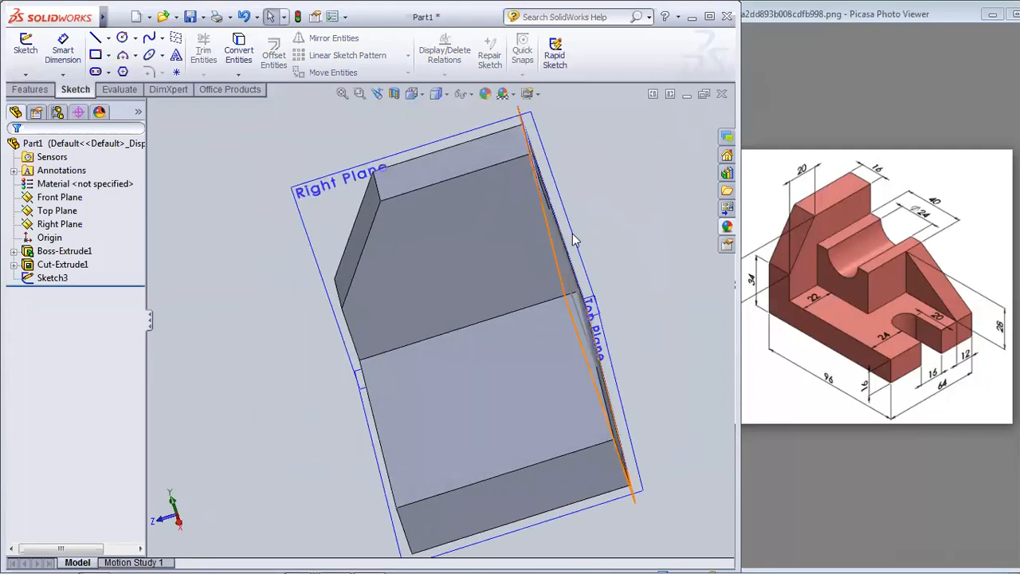
pyautogui.moveTo(204, 283); pyautogui.dragTo(255, 237, button='middle')
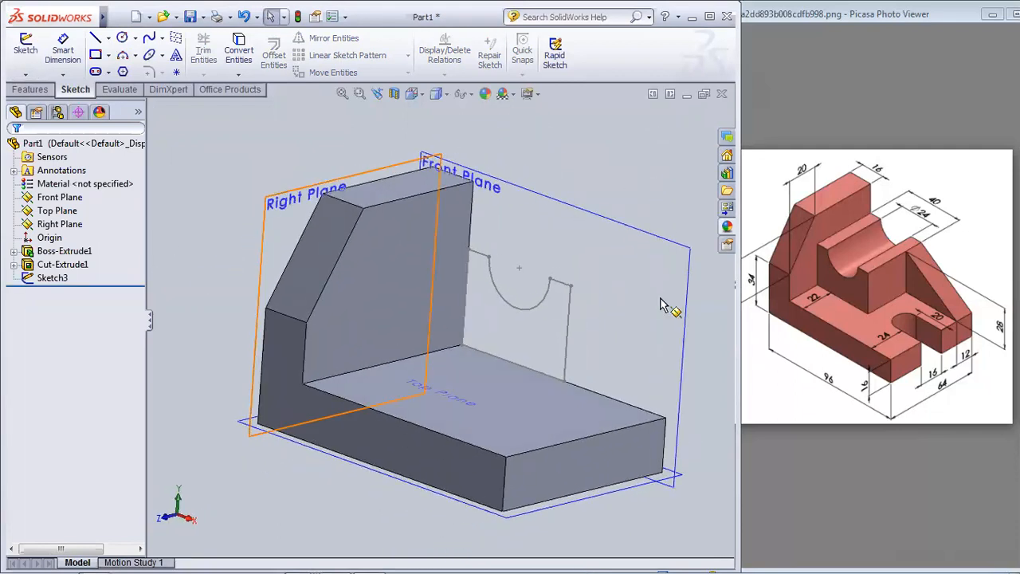
pyautogui.click(52, 279)
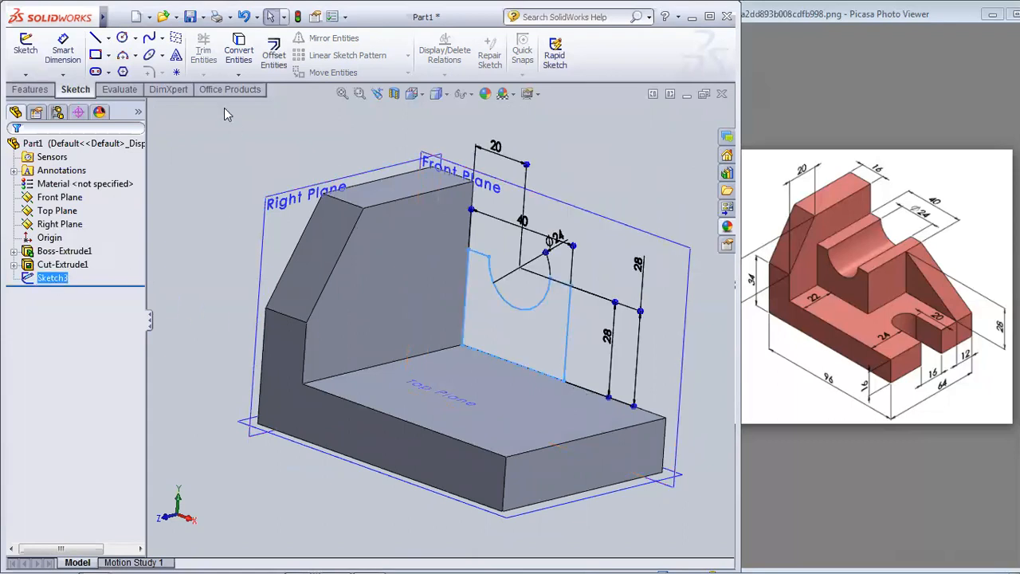
pyautogui.click(30, 90)
pyautogui.click(38, 53)
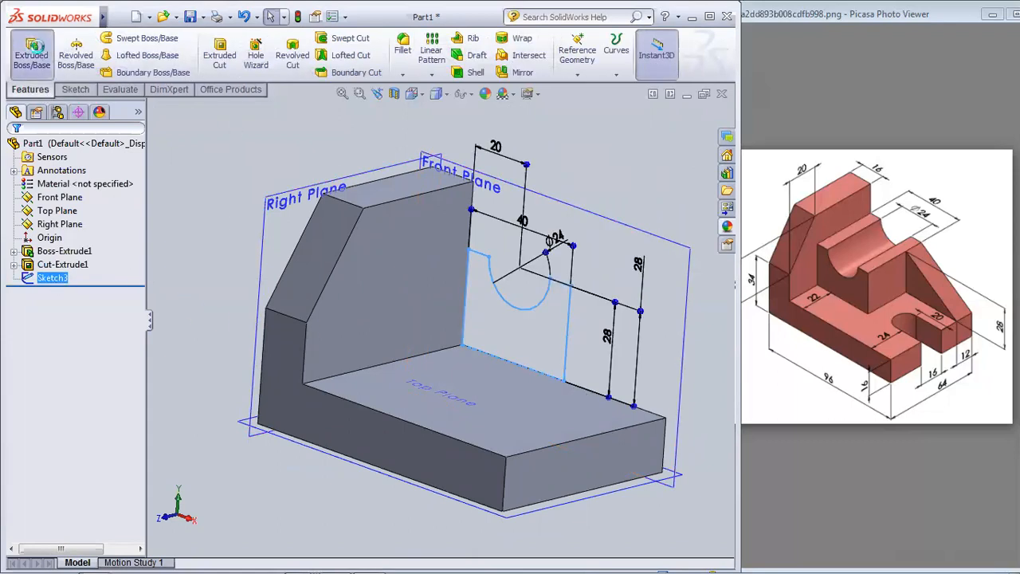
pyautogui.moveTo(600, 150); pyautogui.dragTo(538, 191, button='middle')
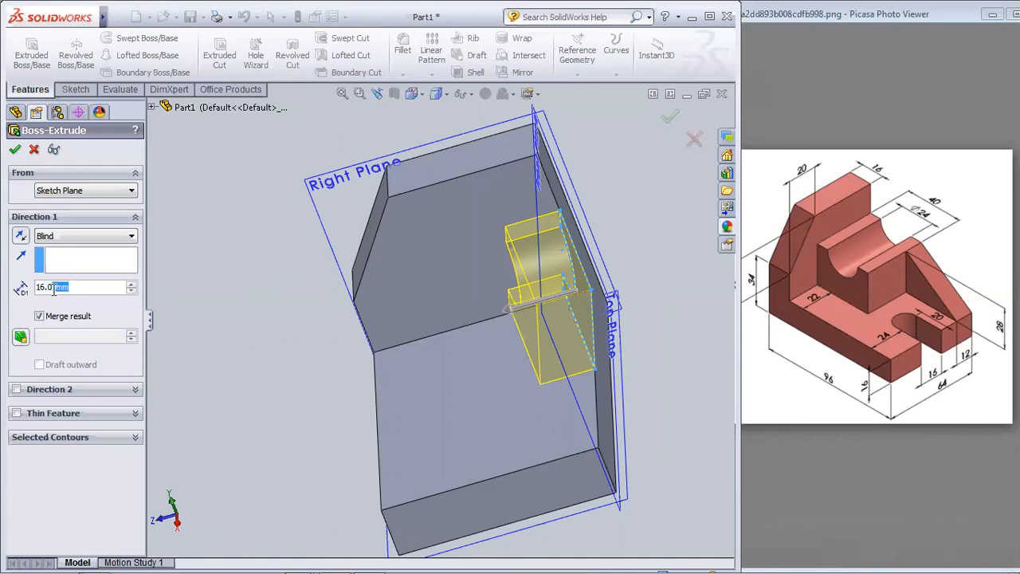
pyautogui.write('64')
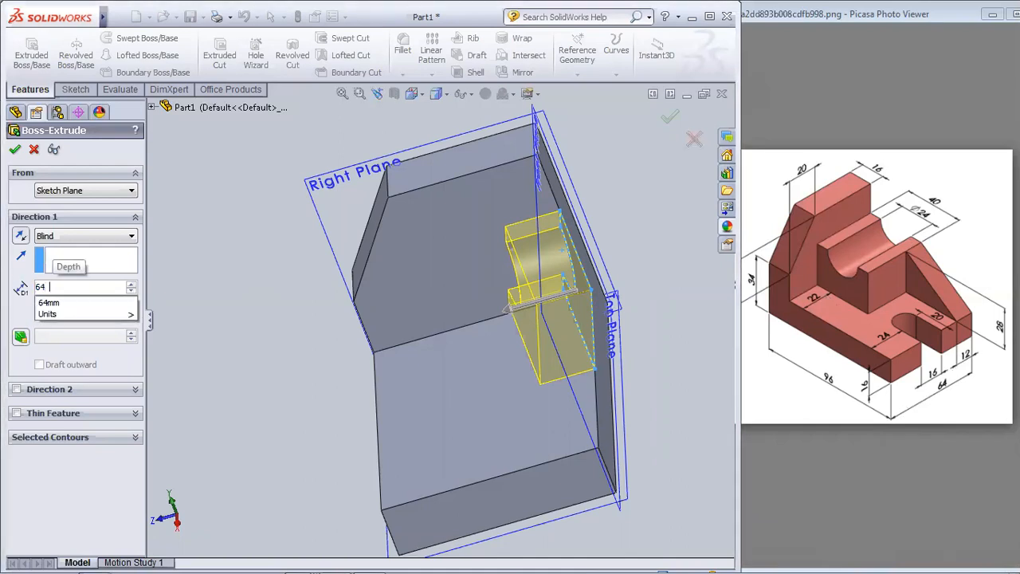
pyautogui.write('22')
pyautogui.press('BackSpace')
pyautogui.press('BackSpace')
pyautogui.write('- 22')
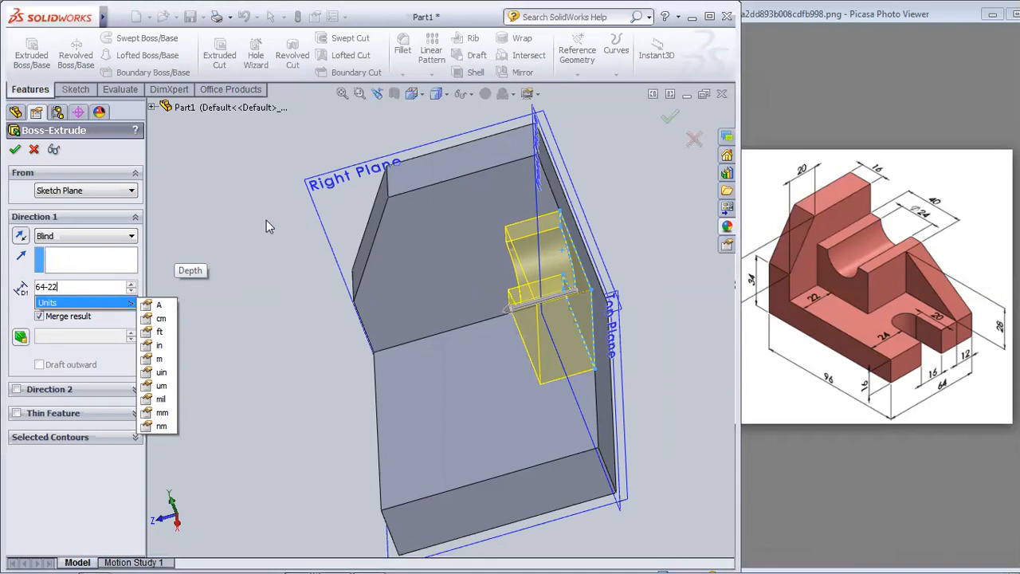
pyautogui.press('Return')
pyautogui.moveTo(321, 368); pyautogui.dragTo(376, 313, button='middle')
pyautogui.click(15, 153)
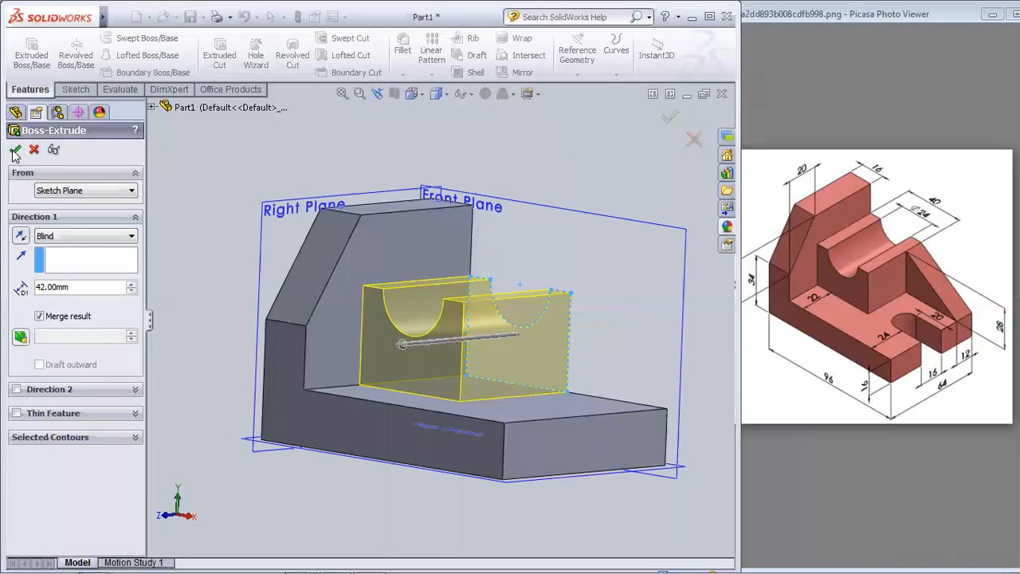
pyautogui.click(15, 151)
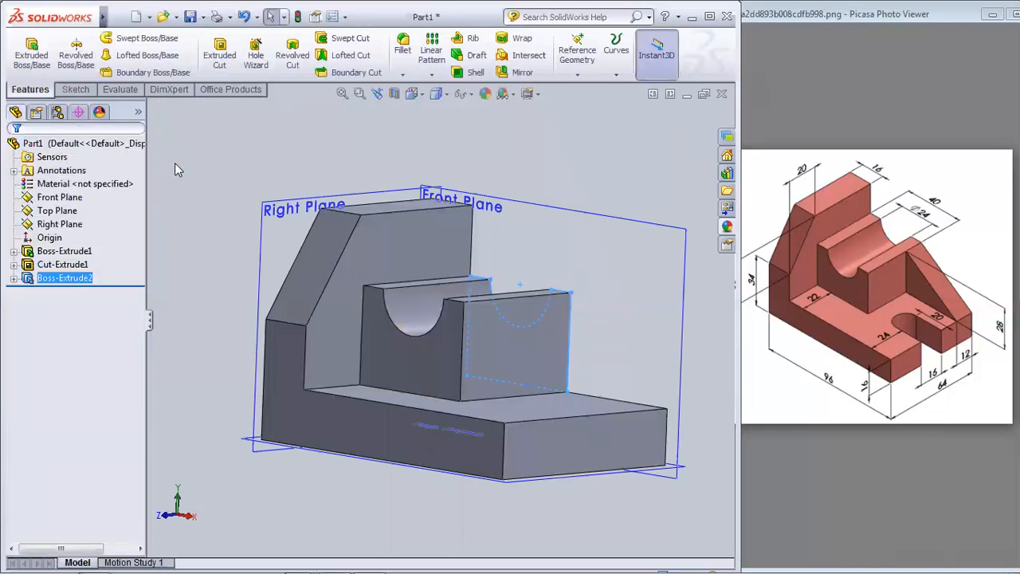
# Step: Sketch a right triangle on the Front Plane, 40 mm along the base's top edge and 28 mm up the block's outer side
pyautogui.moveTo(229, 181); pyautogui.dragTo(359, 185, button='middle')
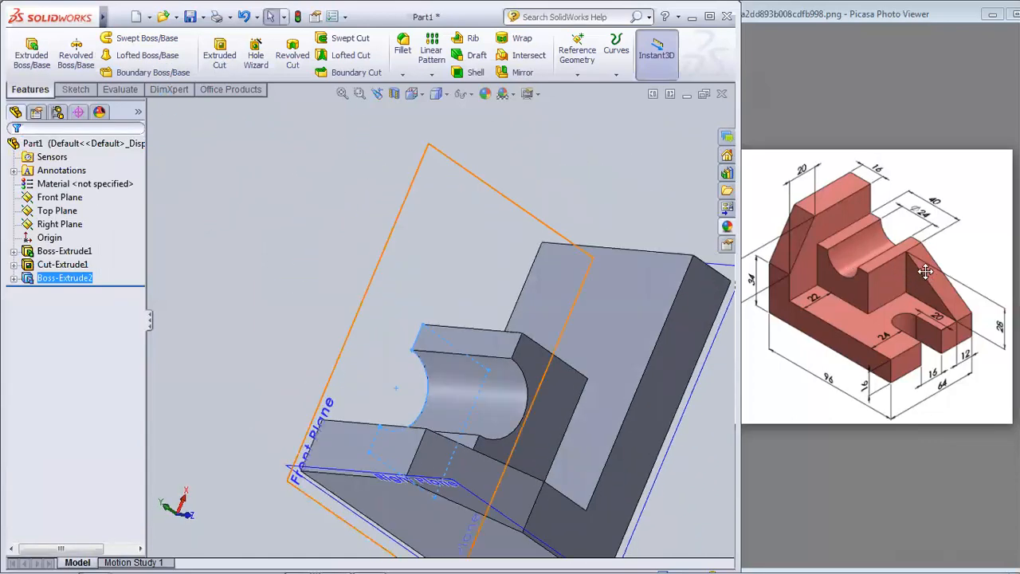
pyautogui.moveTo(147, 335); pyautogui.dragTo(640, 221, button='middle')
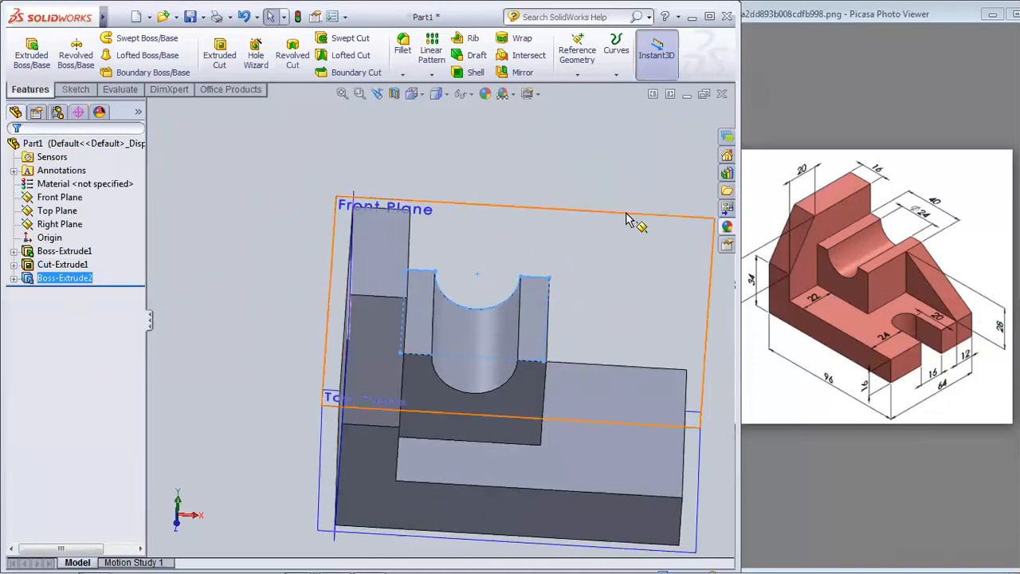
pyautogui.click(631, 217)
pyautogui.click(735, 170)
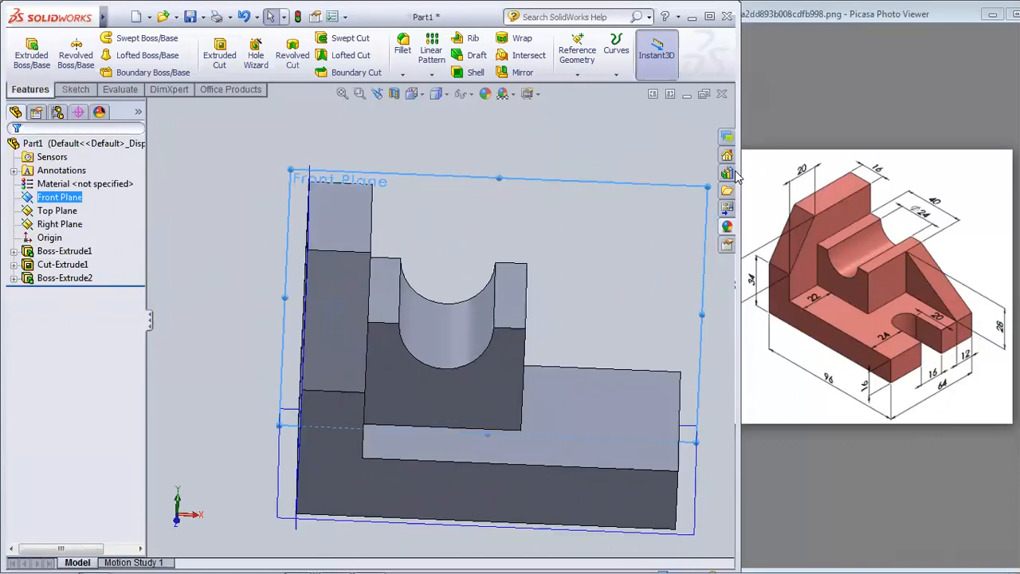
pyautogui.click(76, 89)
pyautogui.click(94, 41)
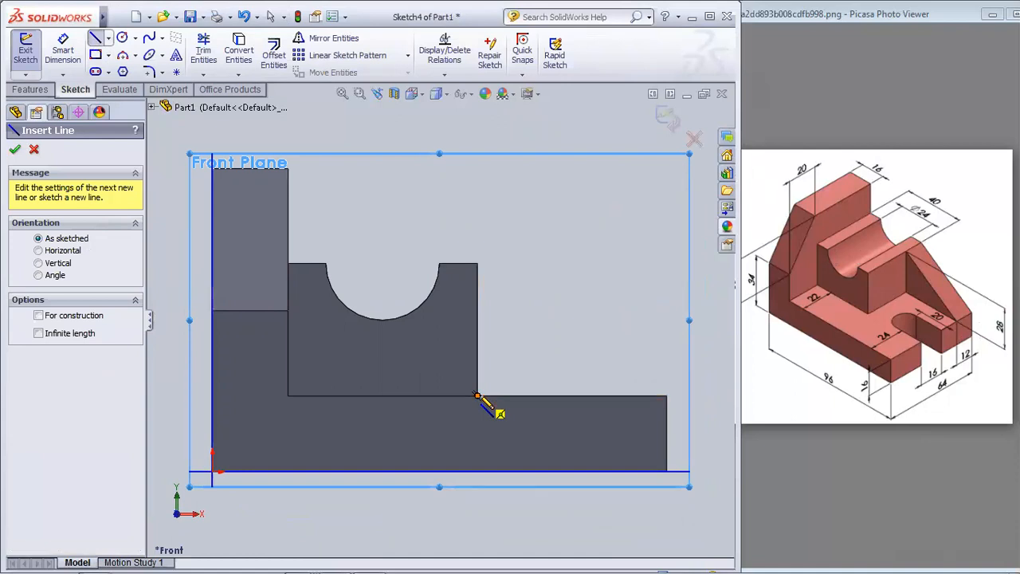
pyautogui.click(477, 396)
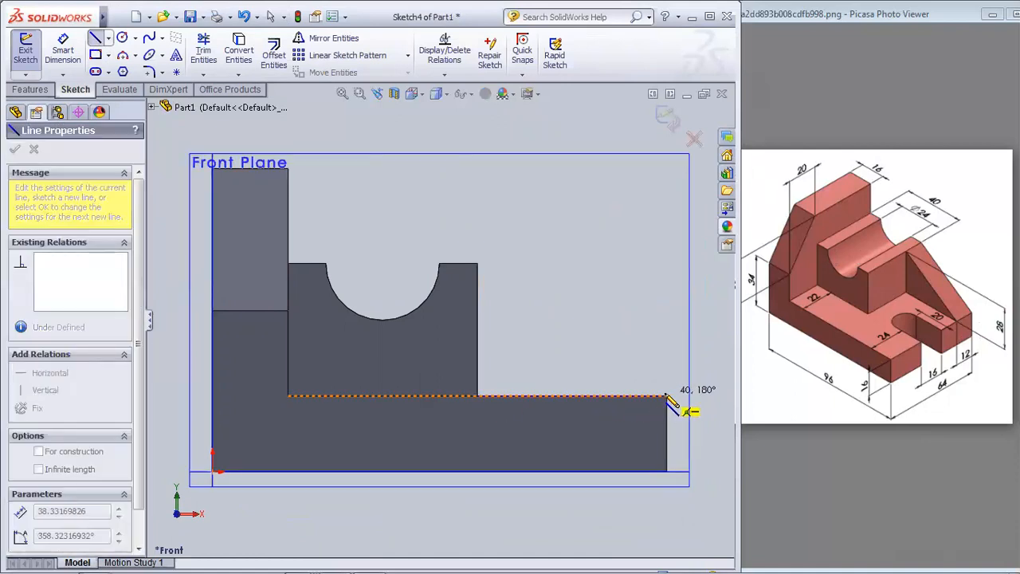
pyautogui.click(667, 397)
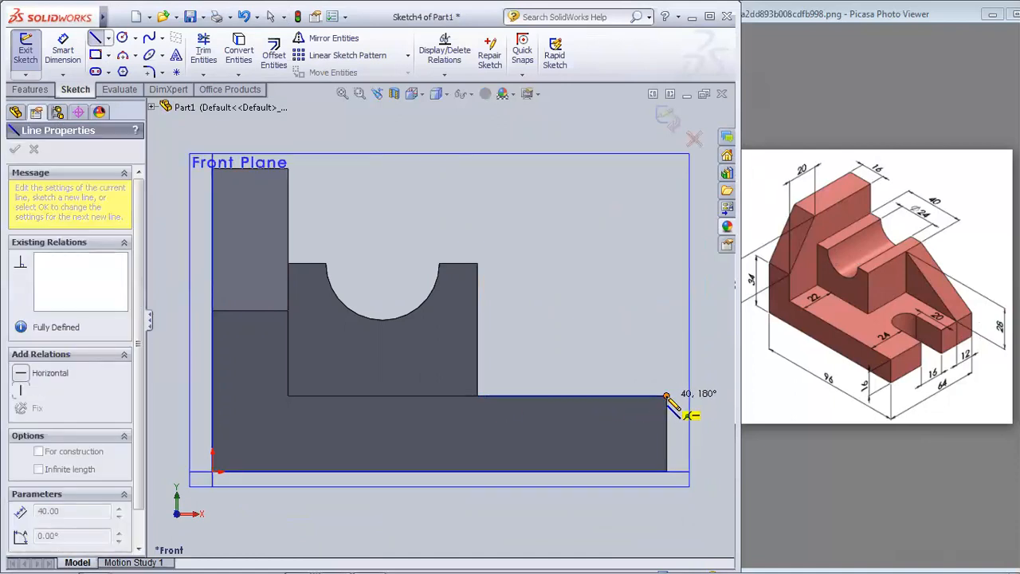
pyautogui.click(477, 263)
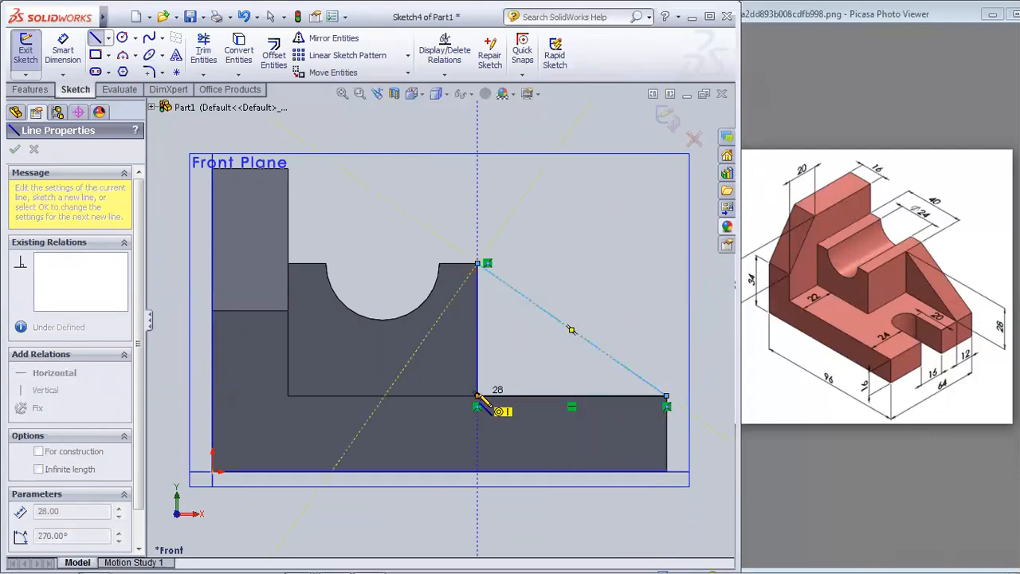
pyautogui.click(476, 396)
pyautogui.click(16, 150)
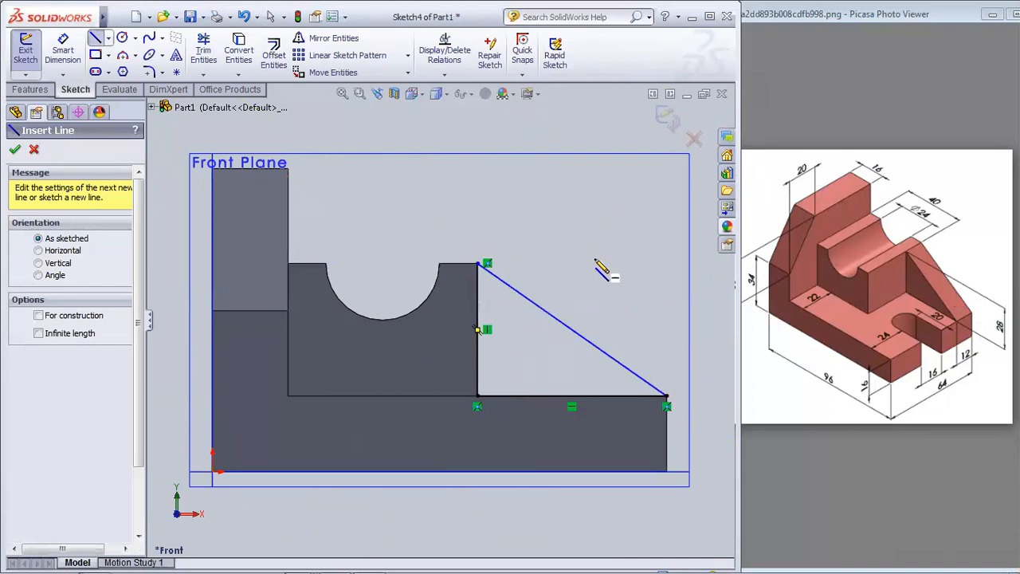
pyautogui.click(15, 151)
# Step: Close the triangle sketch and extrude it to a blind depth of 12 mm to form the rib
pyautogui.moveTo(638, 202)
pyautogui.mouseDown(button='middle')
pyautogui.moveTo(524, 308)
pyautogui.moveTo(553, 307)
pyautogui.moveTo(535, 360)
pyautogui.mouseUp(button='middle')
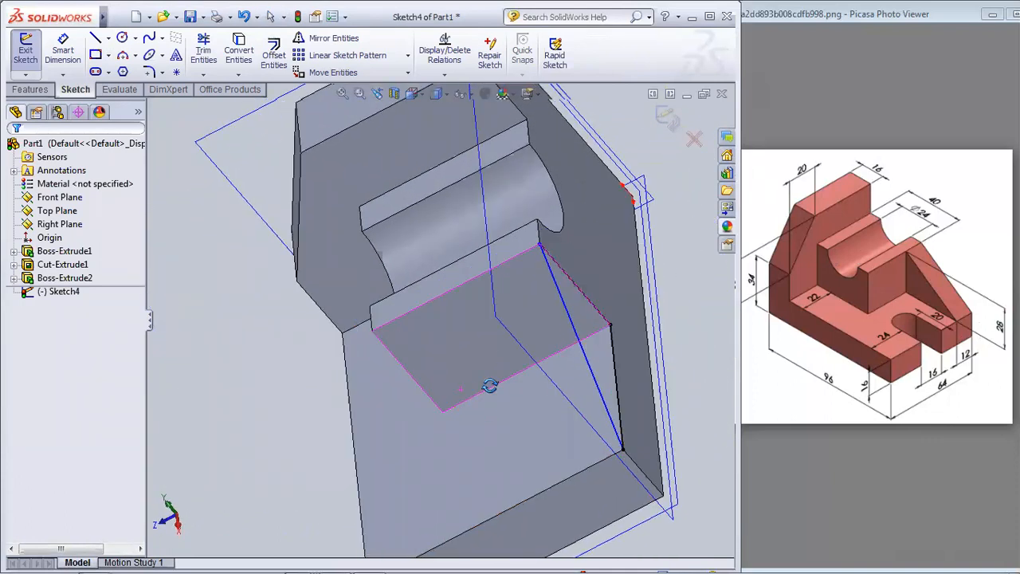
pyautogui.moveTo(489, 386); pyautogui.dragTo(535, 353, button='middle')
pyautogui.click(663, 119)
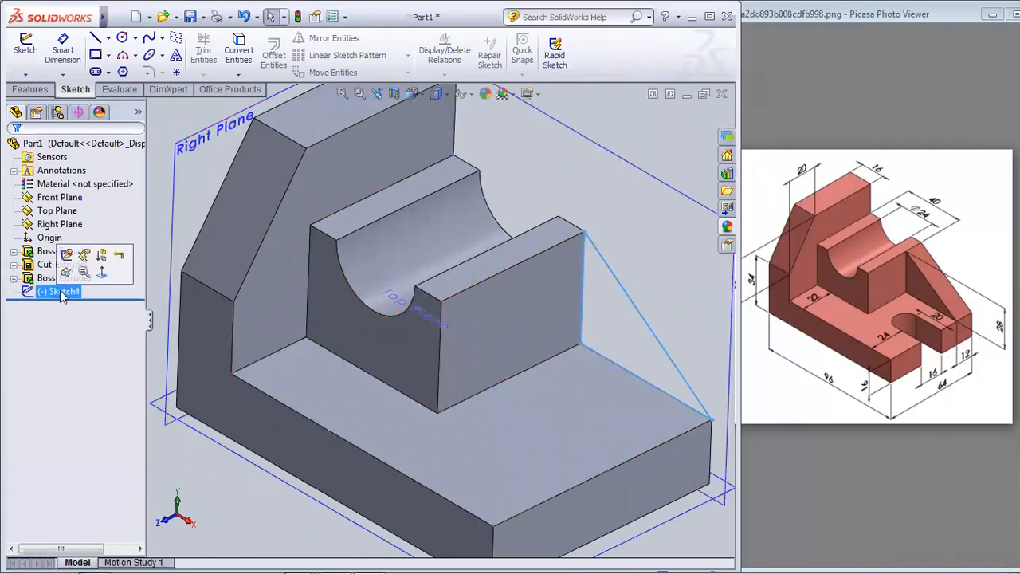
pyautogui.click(45, 92)
pyautogui.click(31, 51)
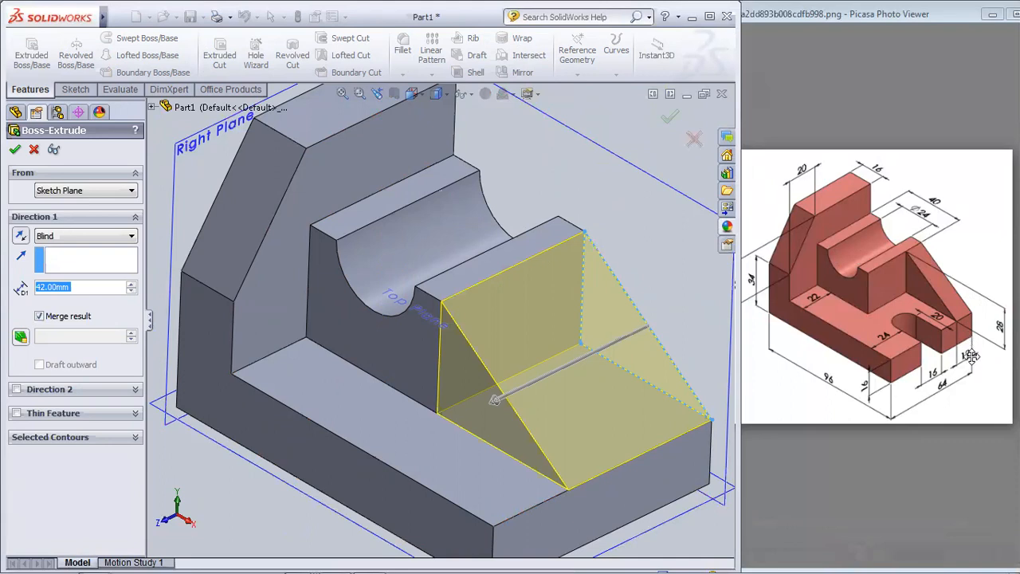
pyautogui.write('1')
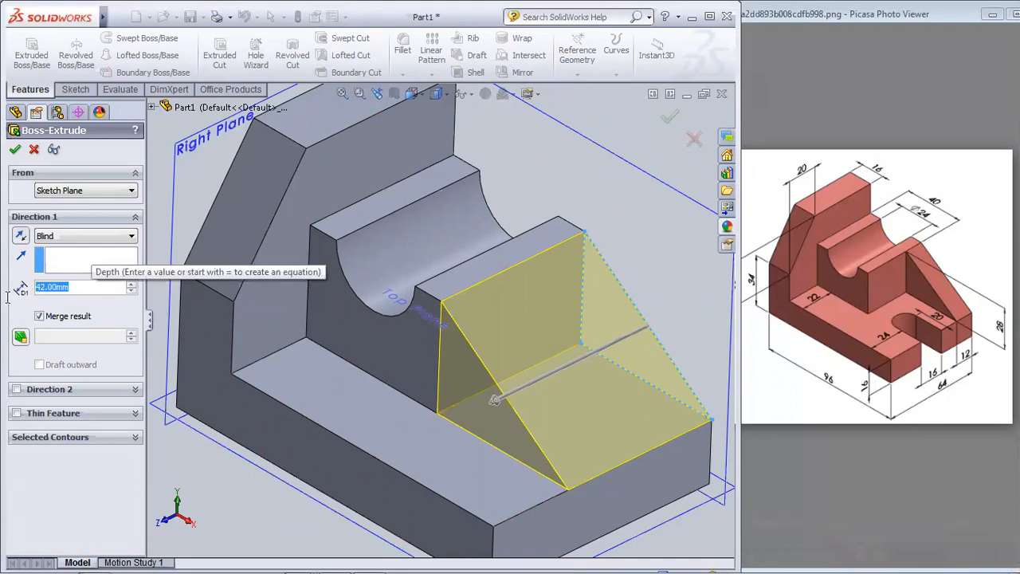
pyautogui.write('2')
pyautogui.press('Return')
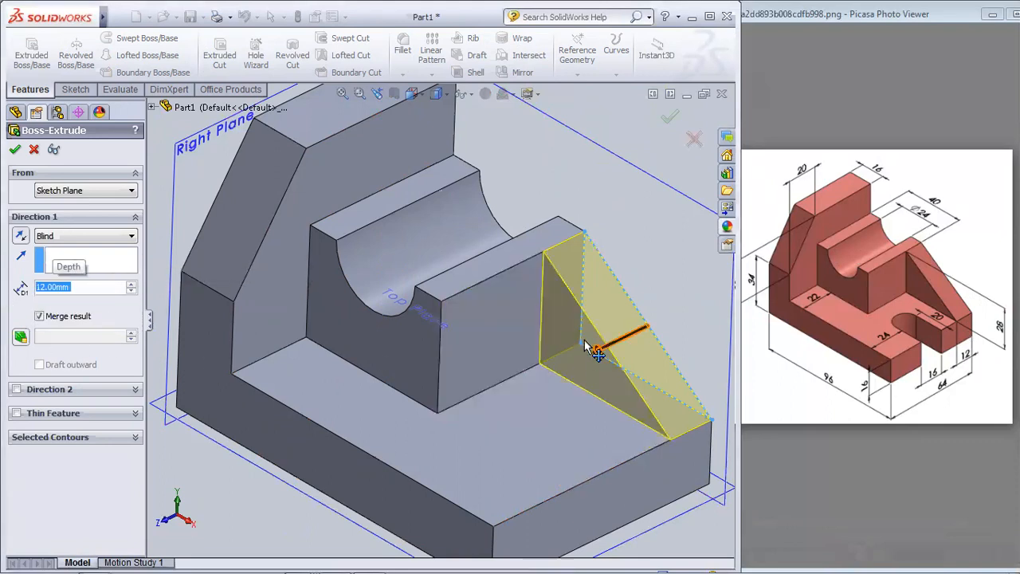
pyautogui.moveTo(660, 247); pyautogui.dragTo(585, 200, button='middle')
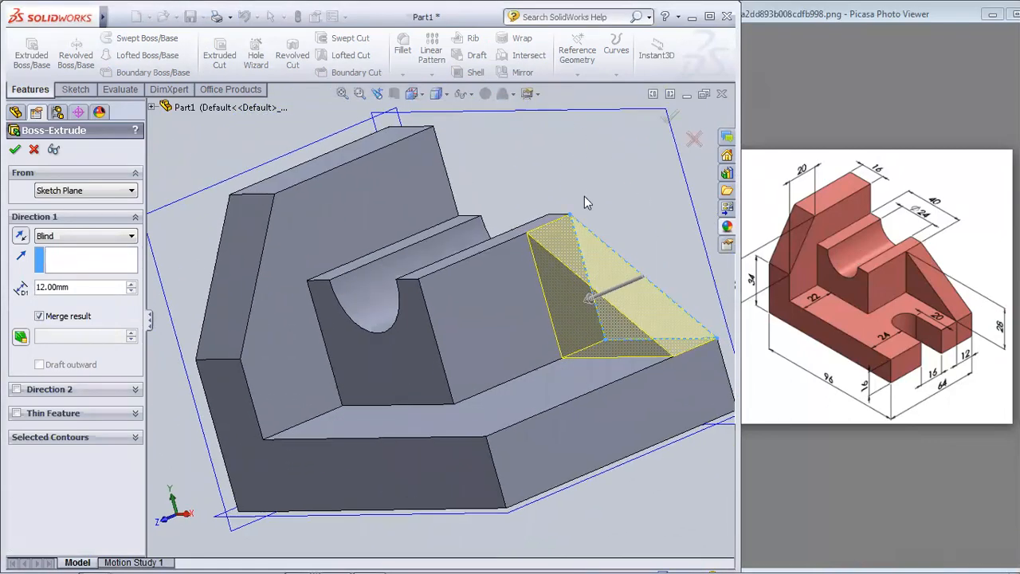
pyautogui.click(16, 150)
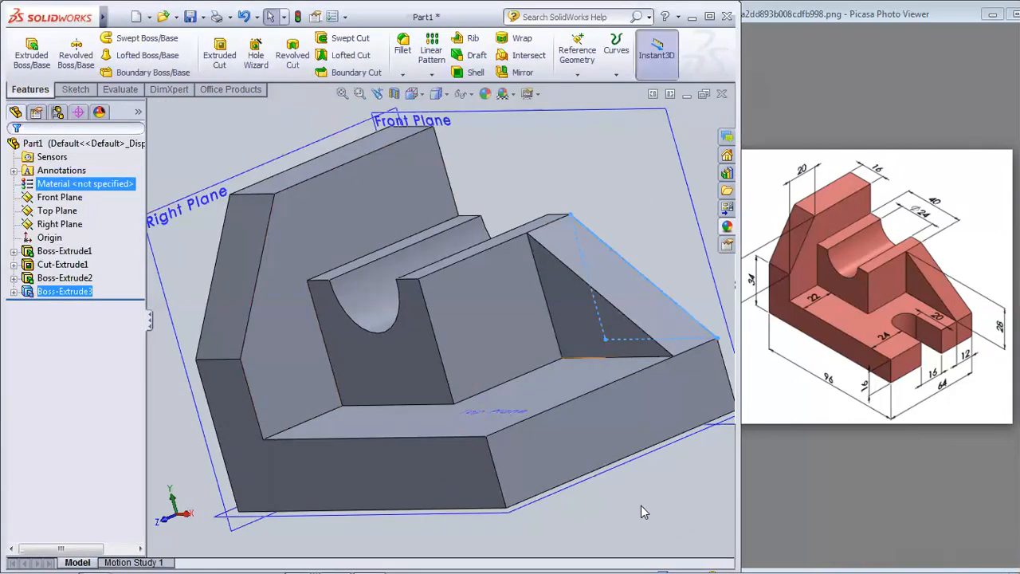
# Step: Sketch a circle about 11 mm in diameter on the Top Plane, in the open base area between the block and the outer end edge
pyautogui.moveTo(641, 506); pyautogui.dragTo(606, 430, button='middle')
pyautogui.moveTo(595, 562); pyautogui.dragTo(363, 366, button='middle')
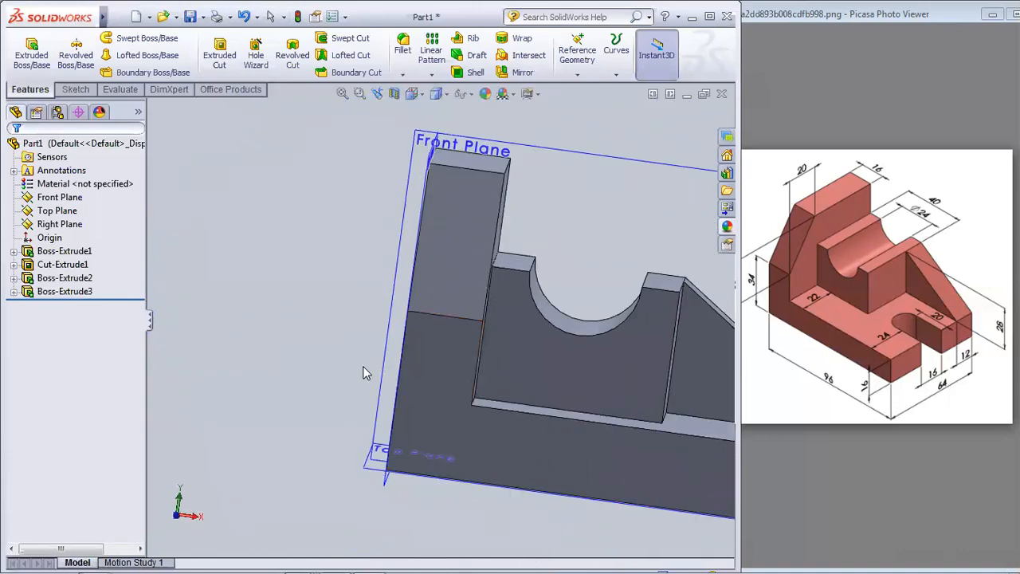
pyautogui.scroll(4, 363, 367)
pyautogui.moveTo(647, 480); pyautogui.dragTo(619, 515, button='middle')
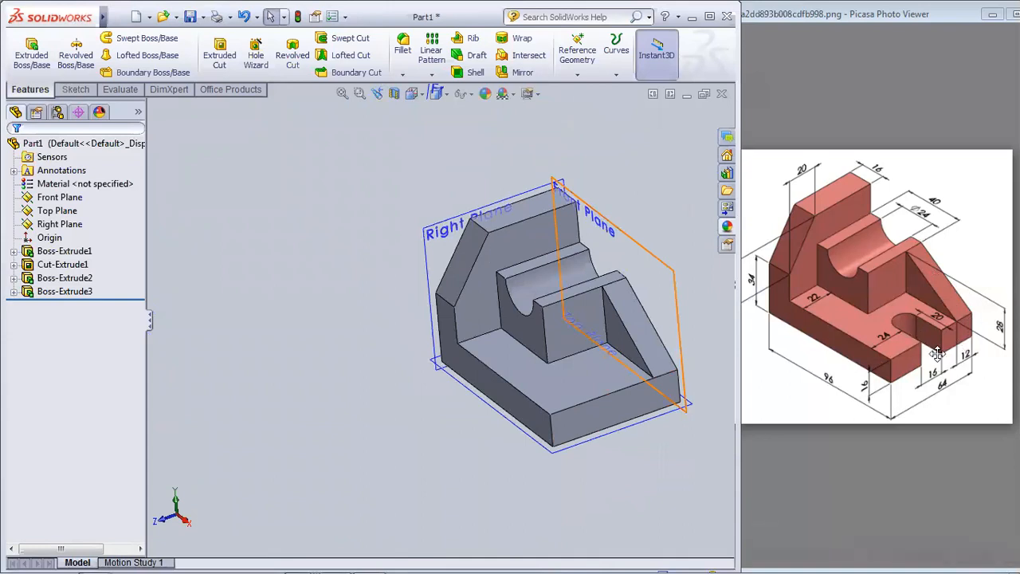
pyautogui.click(591, 448)
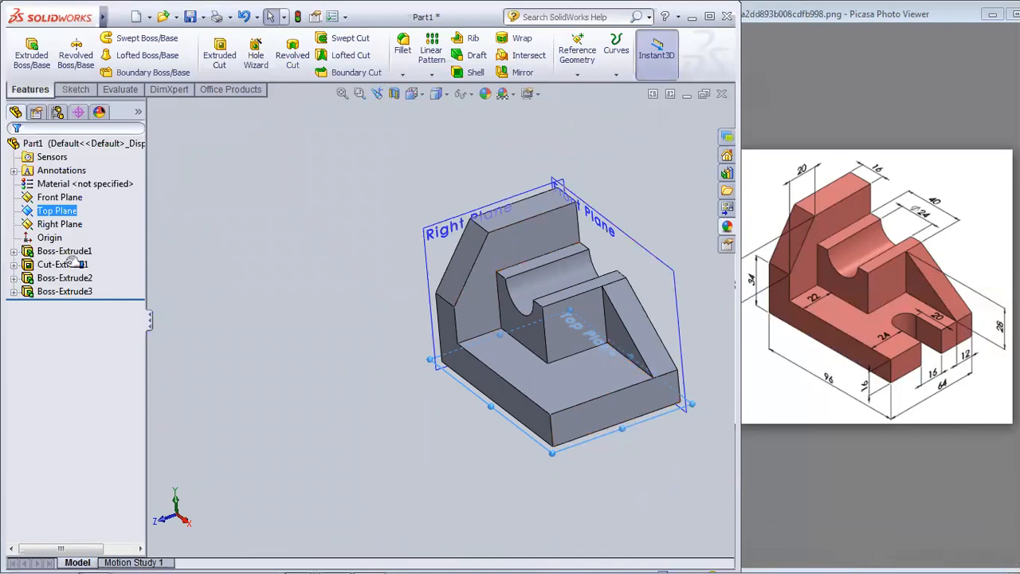
pyautogui.rightClick(54, 210)
pyautogui.click(109, 193)
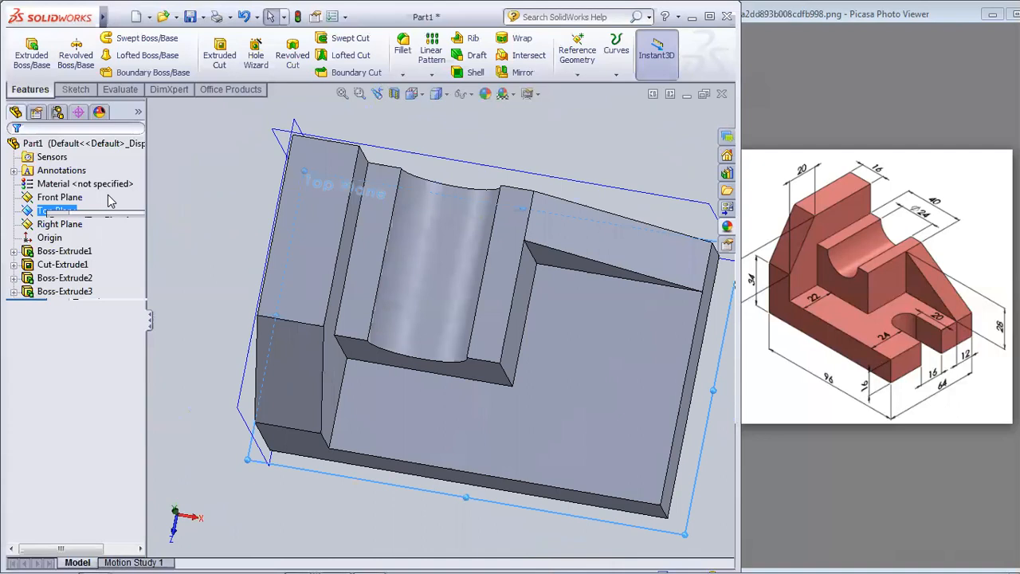
pyautogui.click(73, 90)
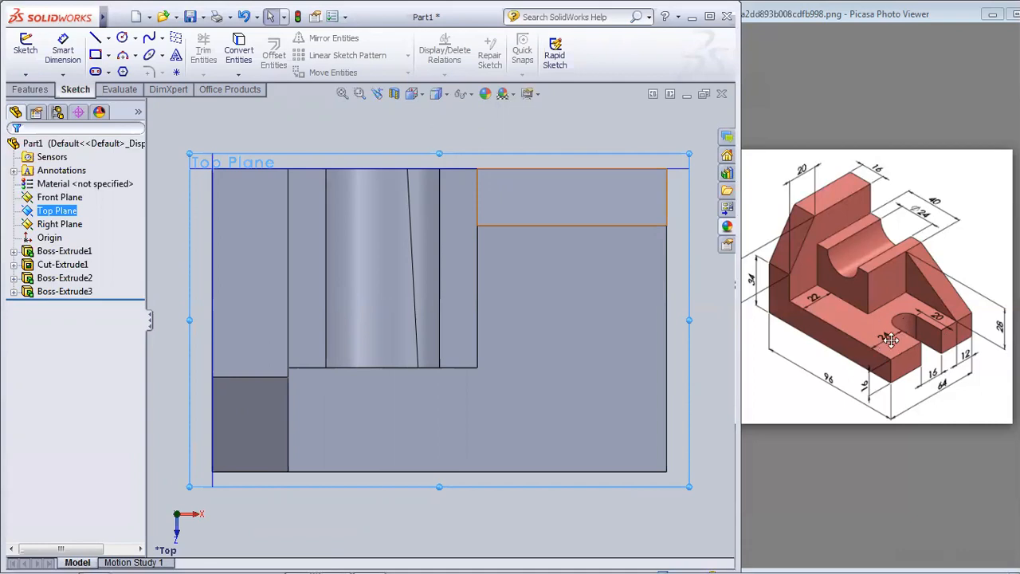
pyautogui.click(94, 38)
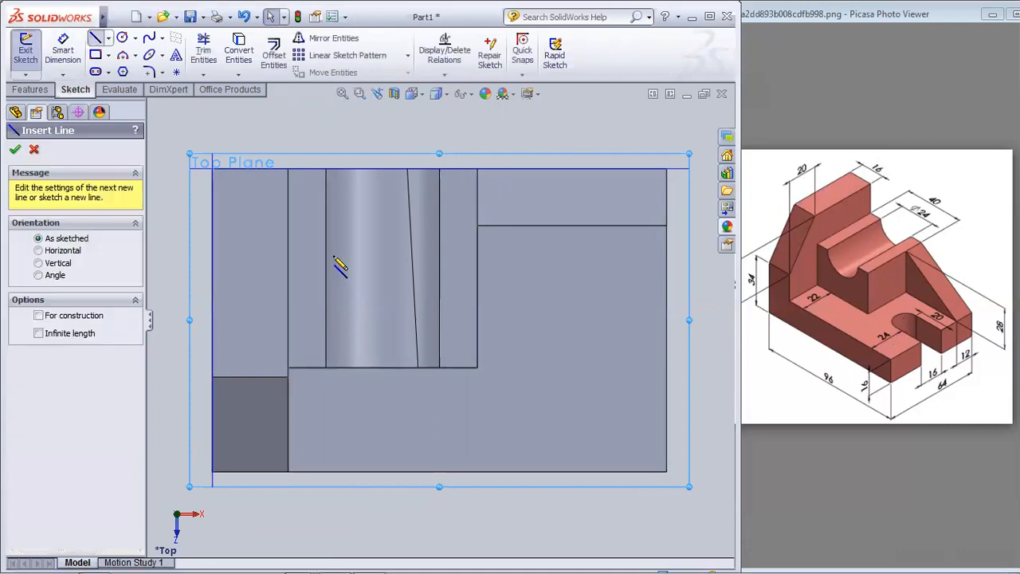
pyautogui.click(122, 37)
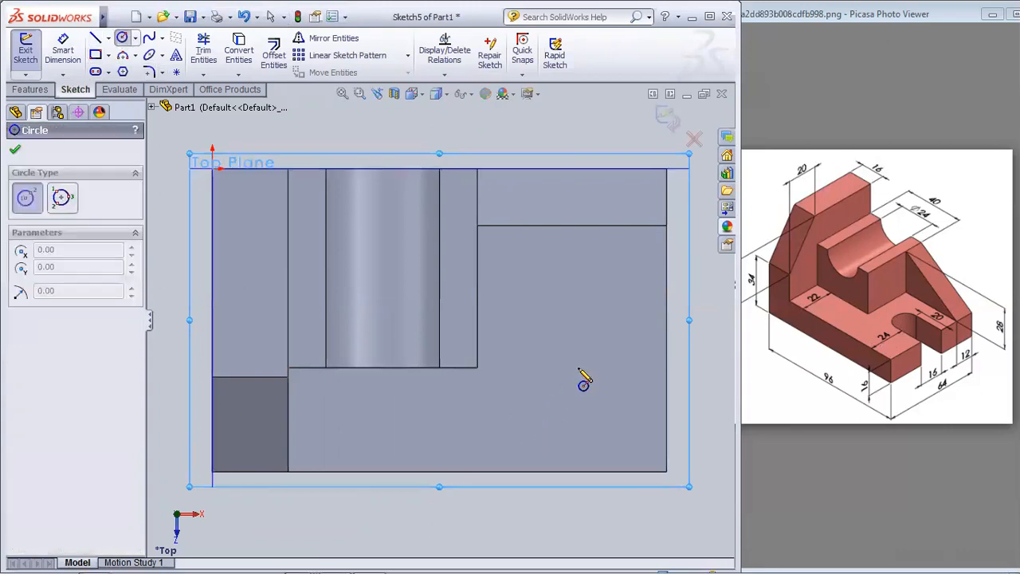
pyautogui.moveTo(568, 323); pyautogui.dragTo(589, 339)
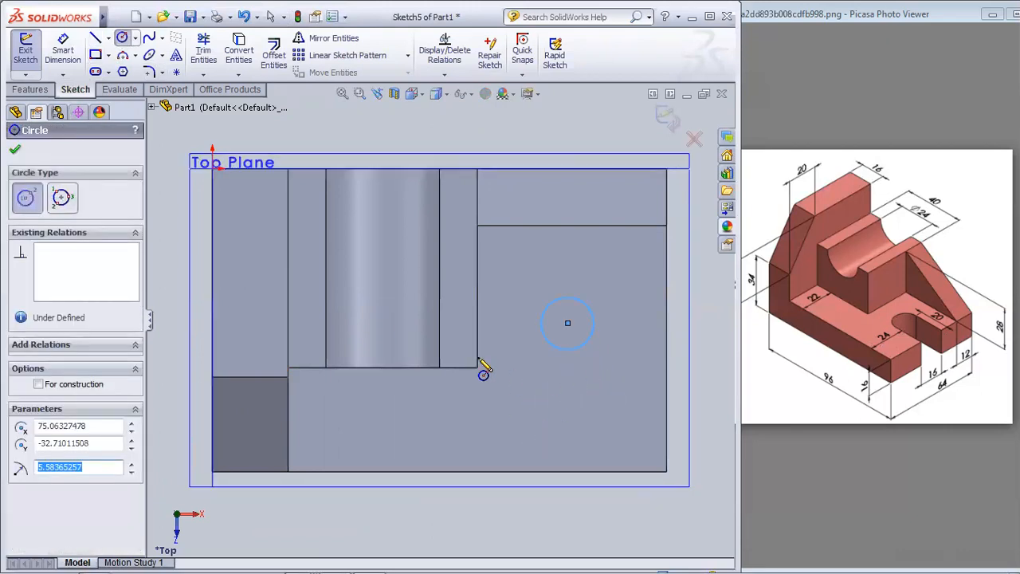
pyautogui.click(14, 150)
# Step: Dimension the circle's diameter at 16 mm
pyautogui.click(62, 50)
pyautogui.click(558, 297)
pyautogui.click(596, 271)
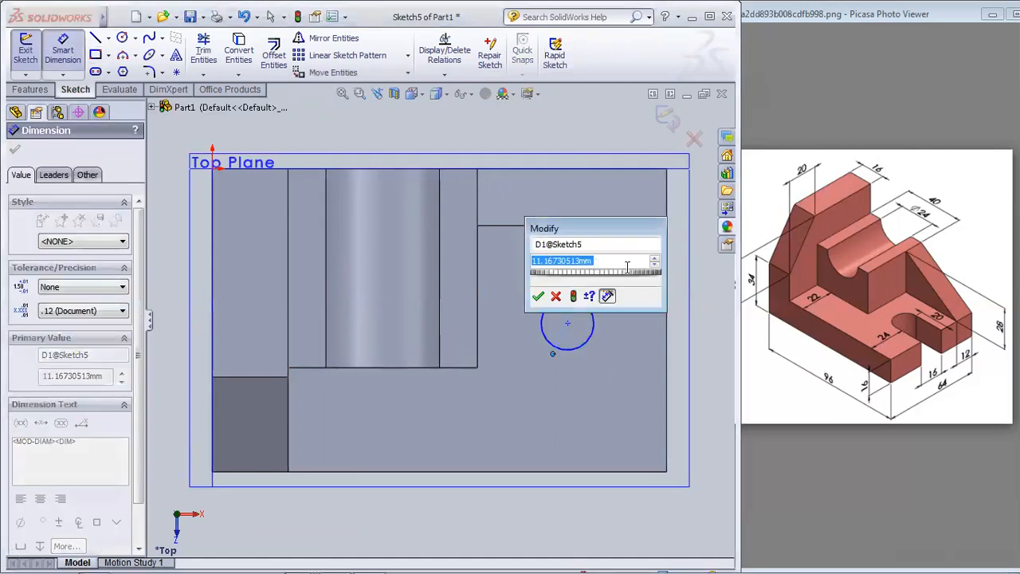
pyautogui.write('16')
pyautogui.press('Return')
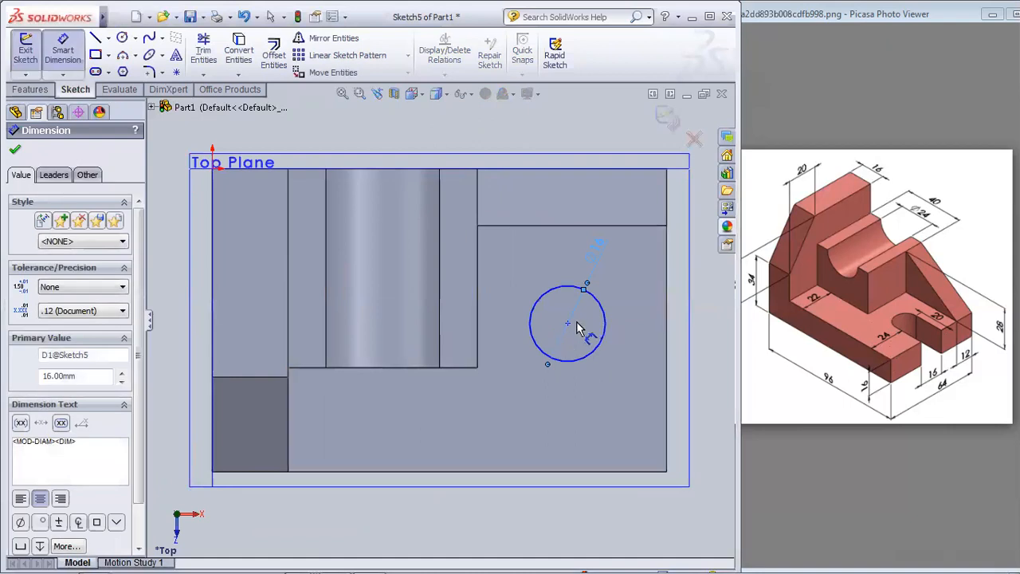
# Step: Dimension the circle's centre at 24+16/2 mm from the base's long edge opposite the rib
pyautogui.click(568, 323)
pyautogui.click(569, 477)
pyautogui.click(511, 421)
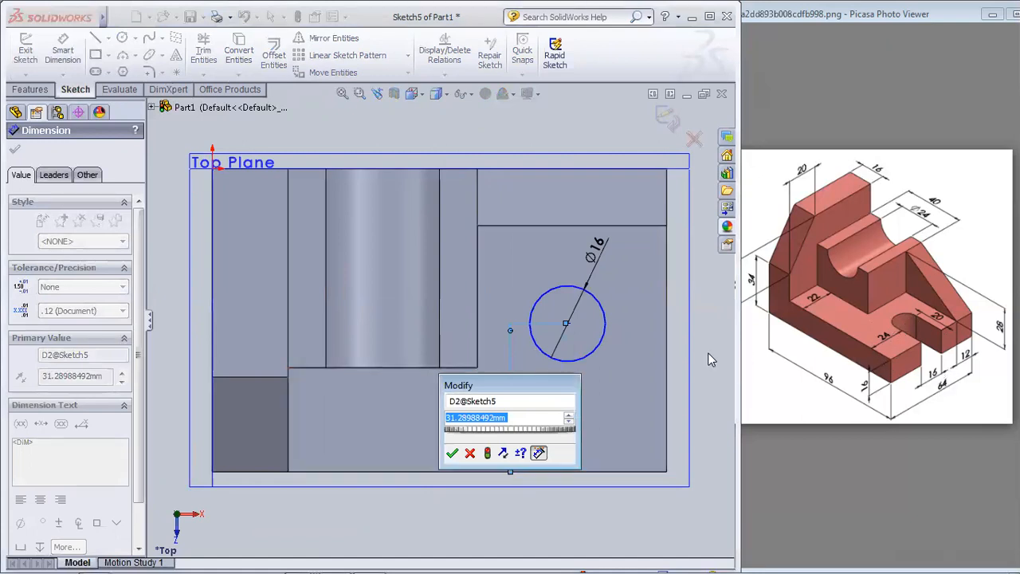
pyautogui.write('24+16/2')
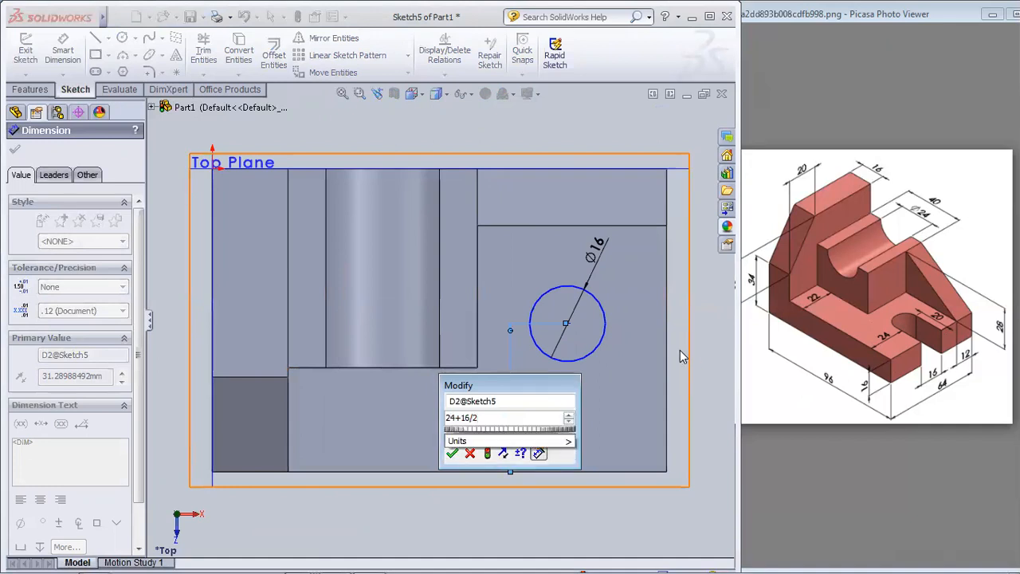
pyautogui.press('Return')
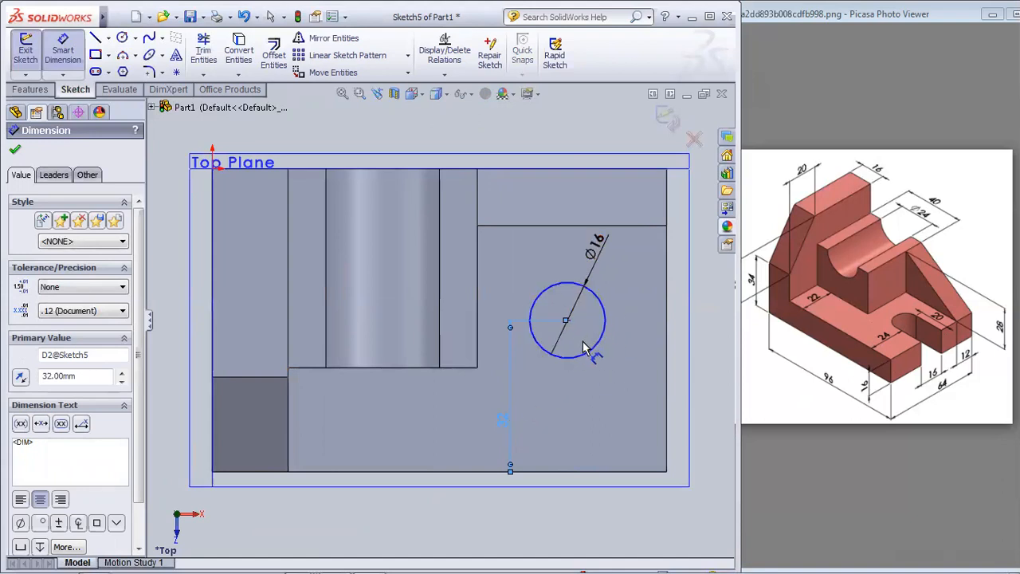
# Step: Dimension the circle's centre at 20 mm from the base's outer end edge
pyautogui.click(566, 321)
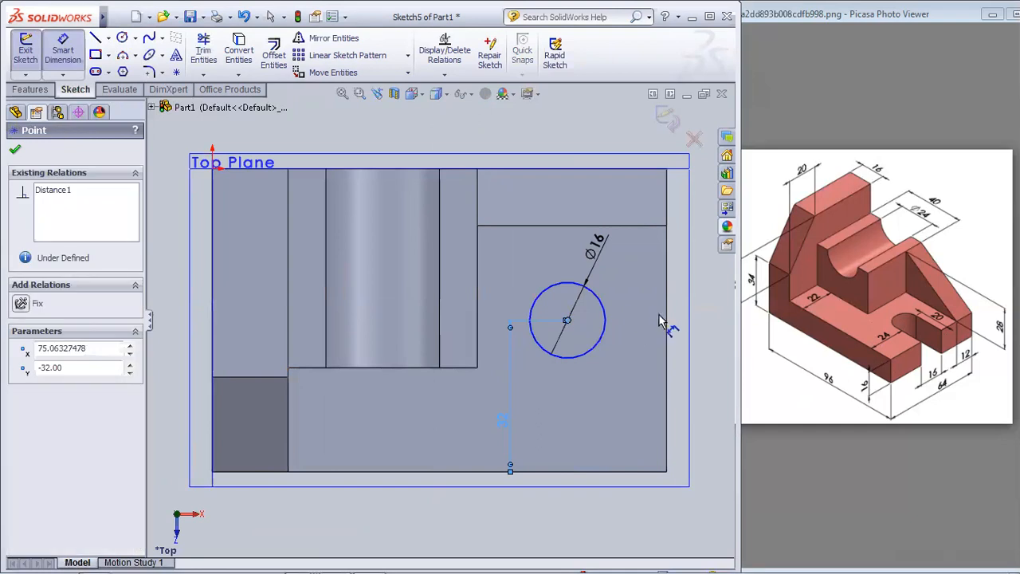
pyautogui.click(668, 323)
pyautogui.click(606, 429)
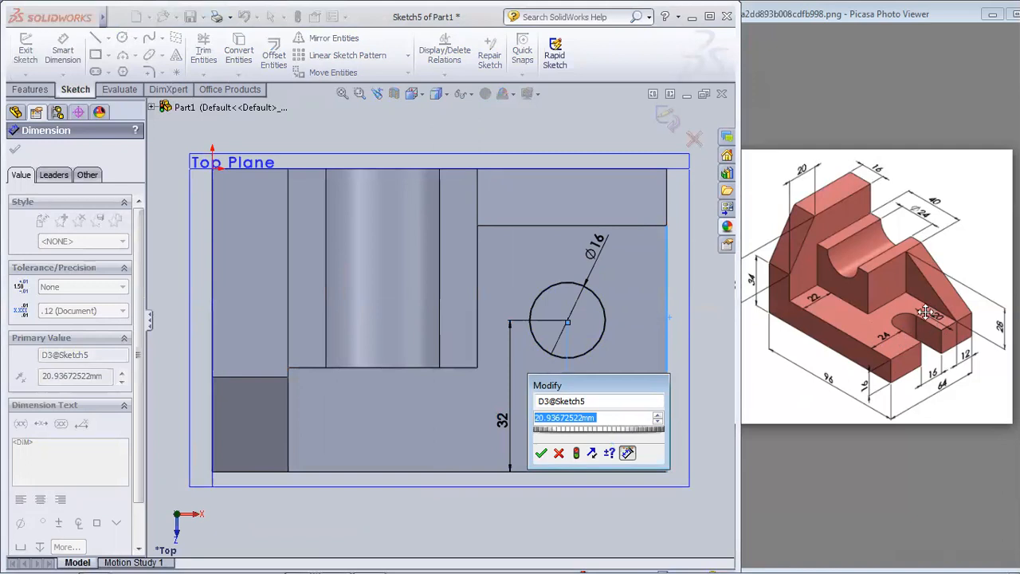
pyautogui.write('20')
pyautogui.press('Return')
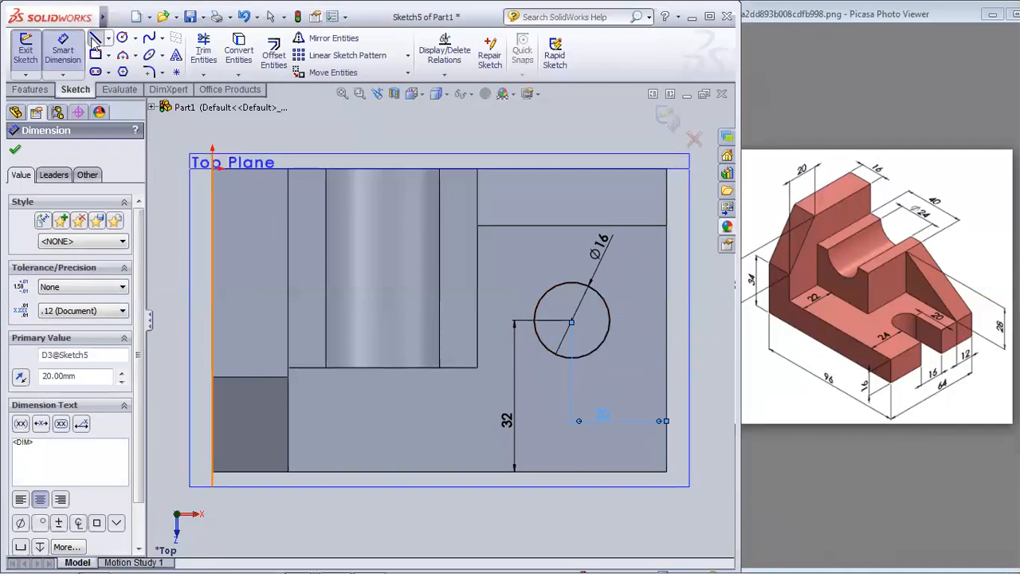
# Step: Draw horizontal lines from the circle's top and bottom points to the outer end edge and join their ends with a vertical line
pyautogui.click(94, 39)
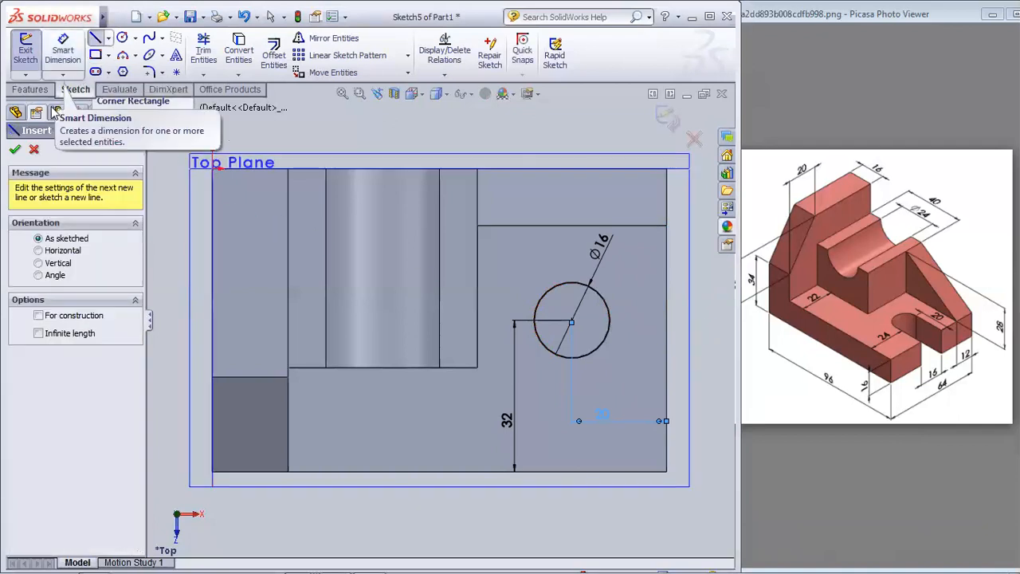
pyautogui.click(572, 282)
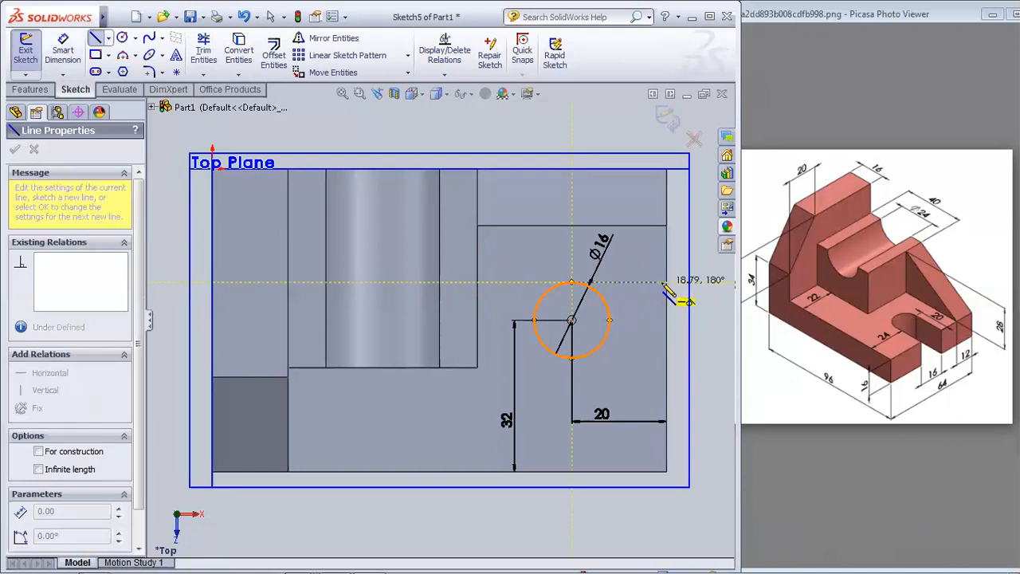
pyautogui.click(666, 282)
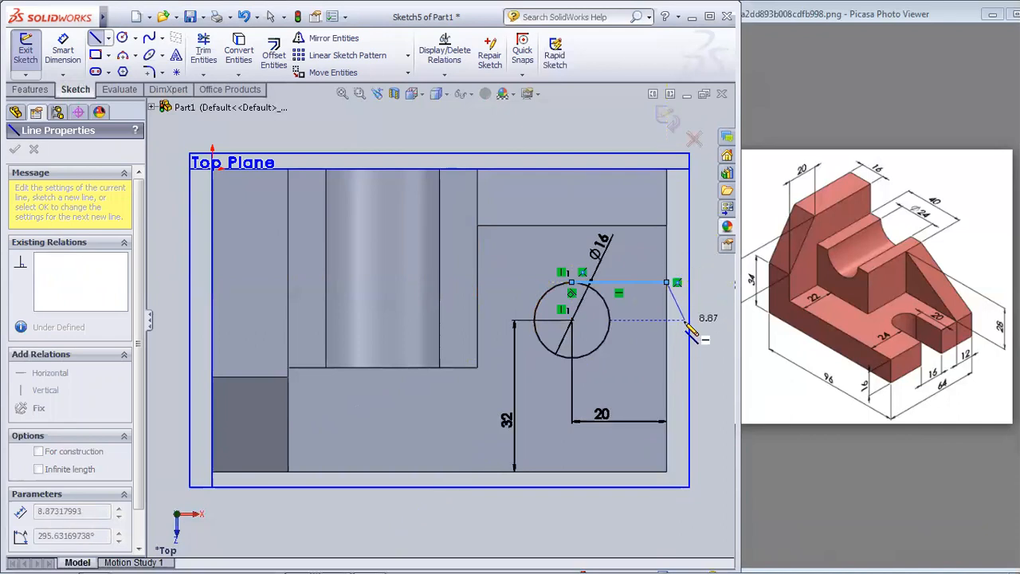
pyautogui.press('Escape')
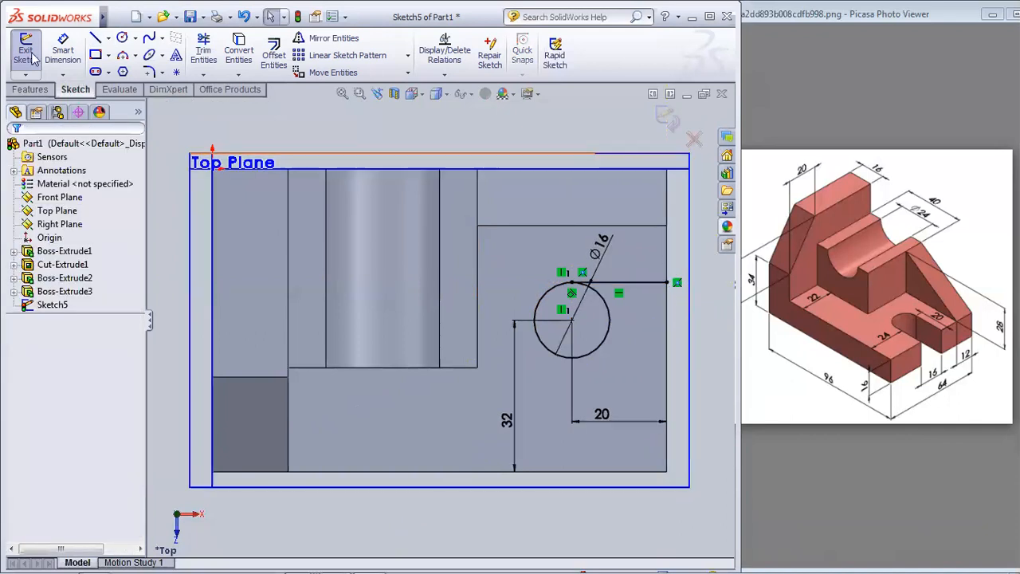
pyautogui.click(96, 38)
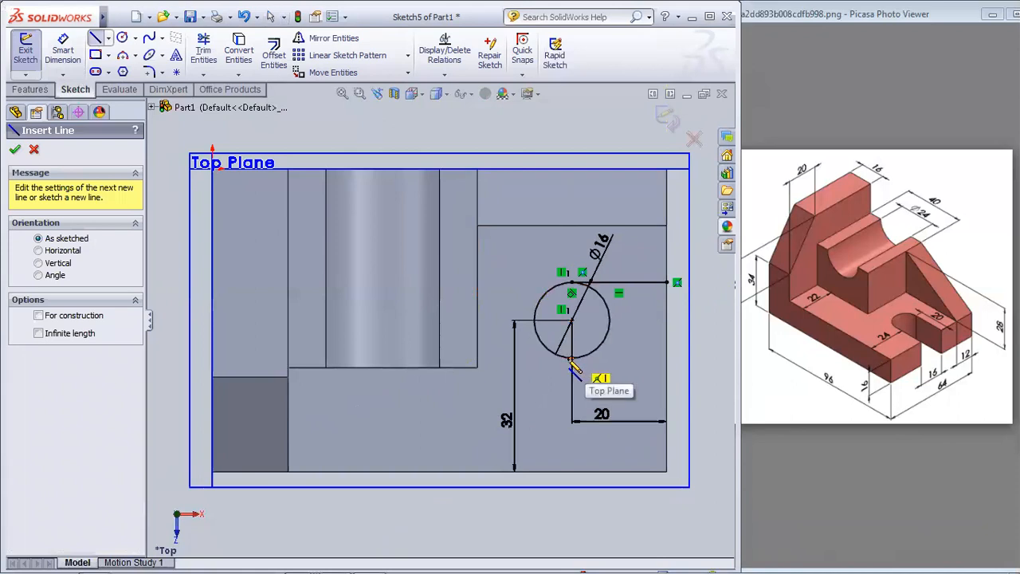
pyautogui.click(572, 359)
pyautogui.click(667, 358)
pyautogui.click(667, 283)
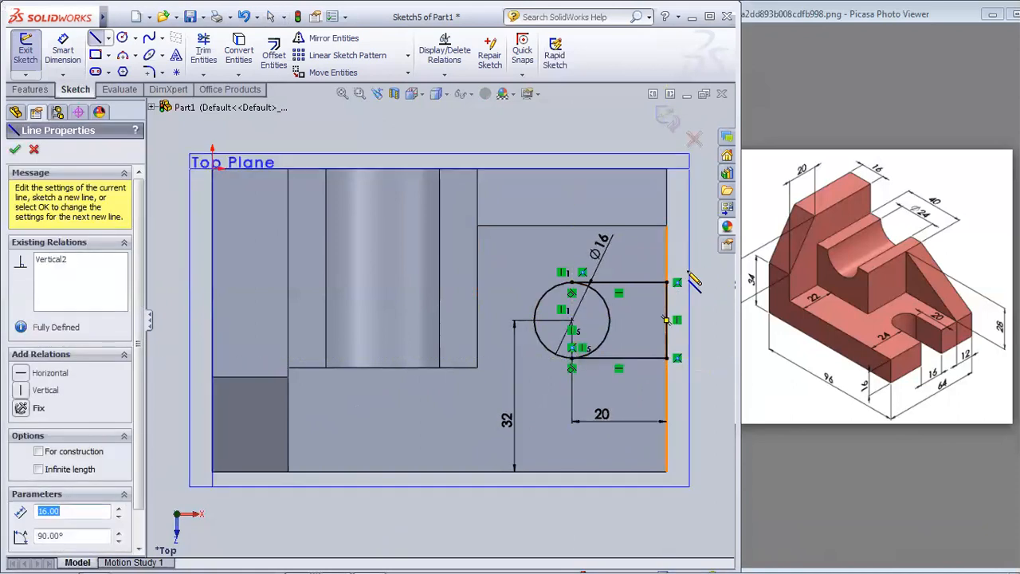
pyautogui.click(15, 150)
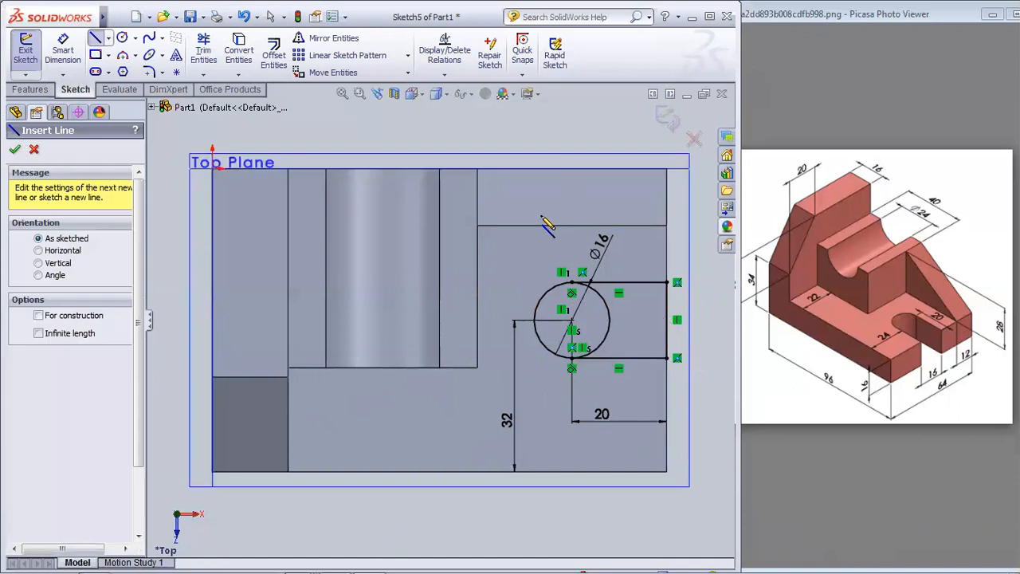
pyautogui.click(15, 149)
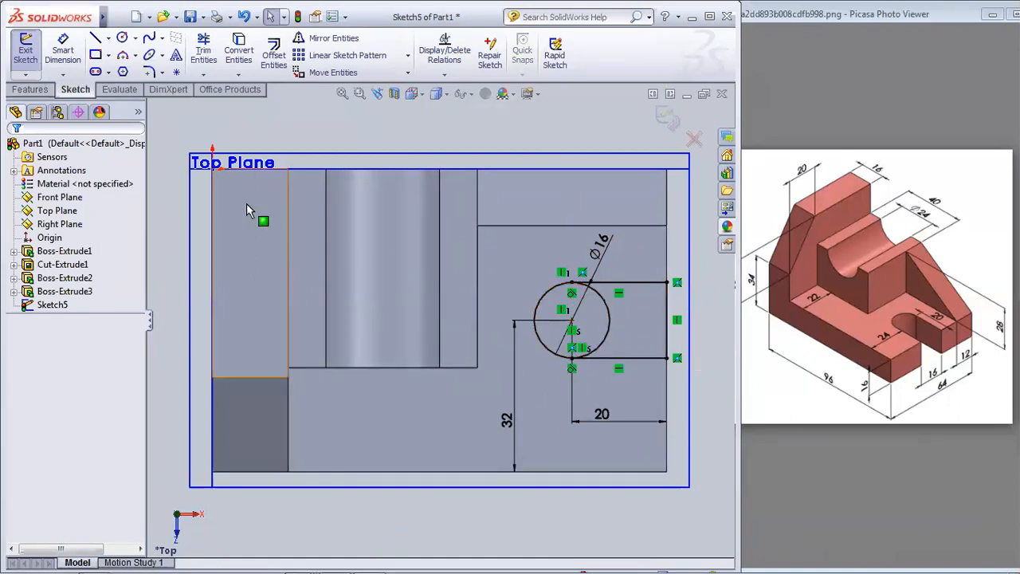
# Step: Trim away the half of the circle inside the slot outline using Trim to closest, and close the sketch
pyautogui.click(204, 54)
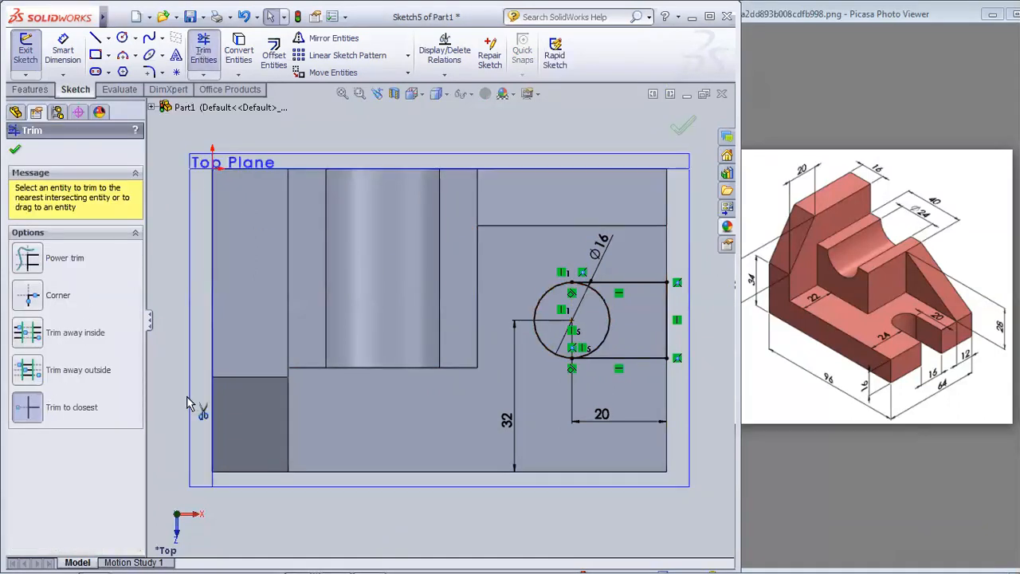
pyautogui.click(610, 319)
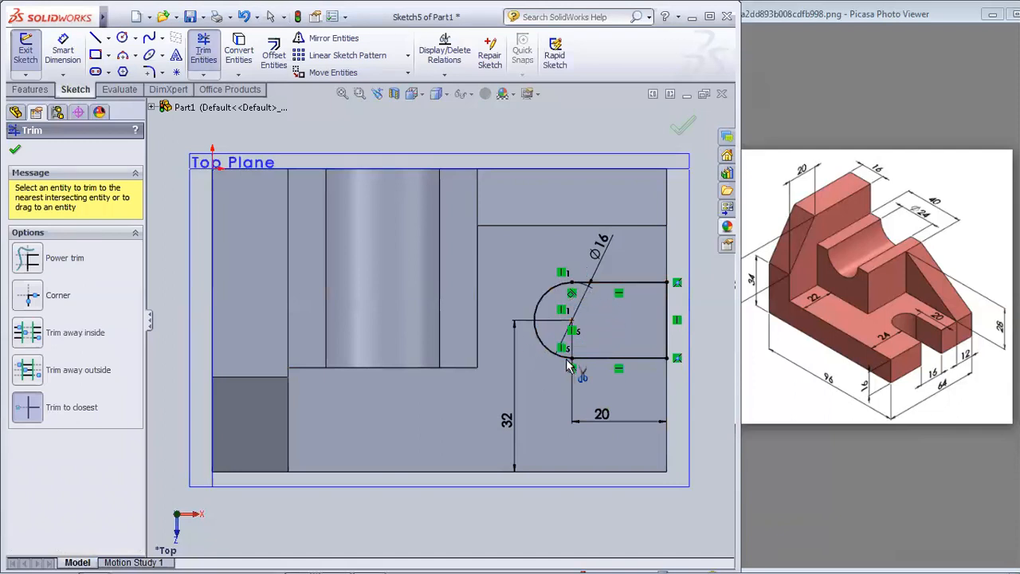
pyautogui.click(17, 151)
pyautogui.moveTo(642, 159)
pyautogui.mouseDown(button='middle')
pyautogui.moveTo(465, 183)
pyautogui.moveTo(444, 172)
pyautogui.mouseUp(button='middle')
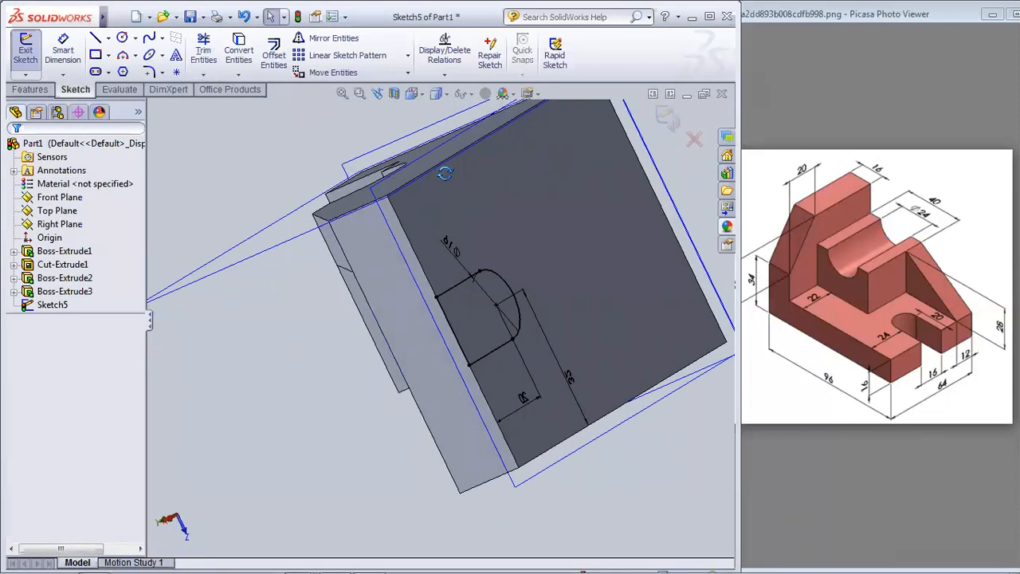
pyautogui.click(665, 116)
pyautogui.moveTo(342, 414); pyautogui.dragTo(362, 355, button='middle')
pyautogui.moveTo(289, 319)
pyautogui.mouseDown(button='middle')
pyautogui.moveTo(307, 360)
pyautogui.moveTo(659, 348)
pyautogui.moveTo(639, 366)
pyautogui.moveTo(454, 371)
pyautogui.mouseUp(button='middle')
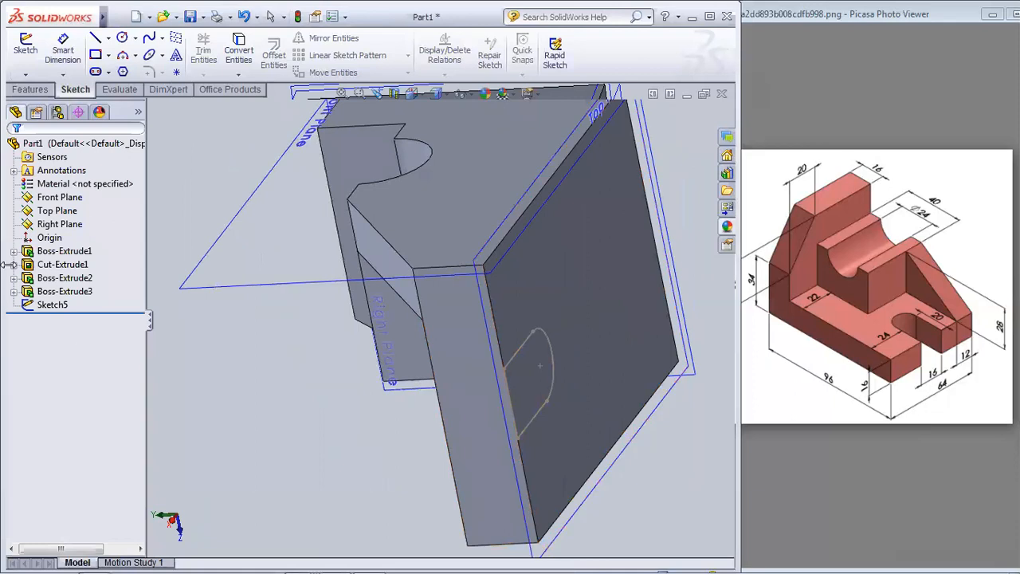
# Step: Cut the slot sketch 16 mm blind into the base with Extruded Cut, reversing the direction so it goes through the plate
pyautogui.click(49, 307)
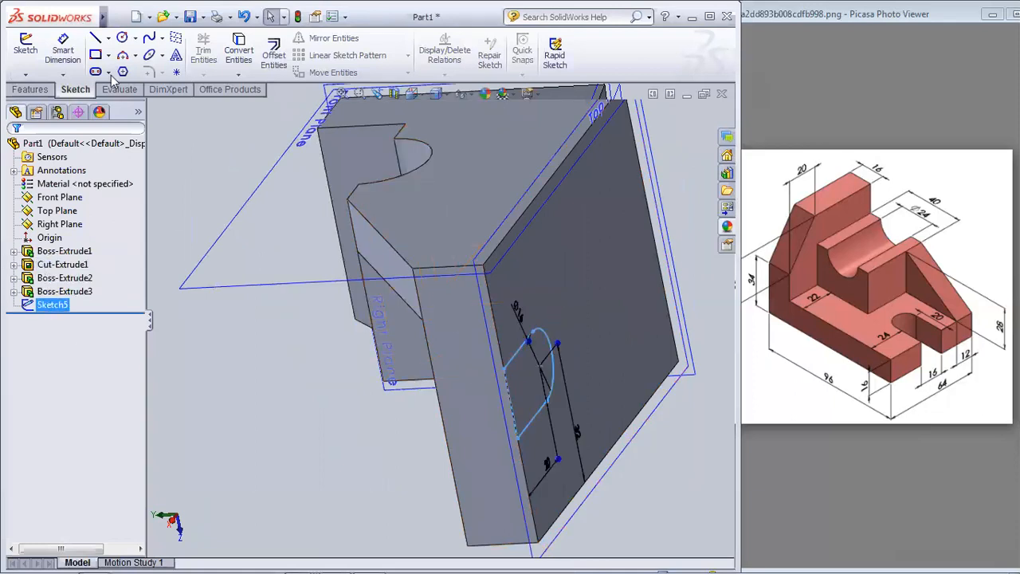
pyautogui.click(48, 90)
pyautogui.click(219, 55)
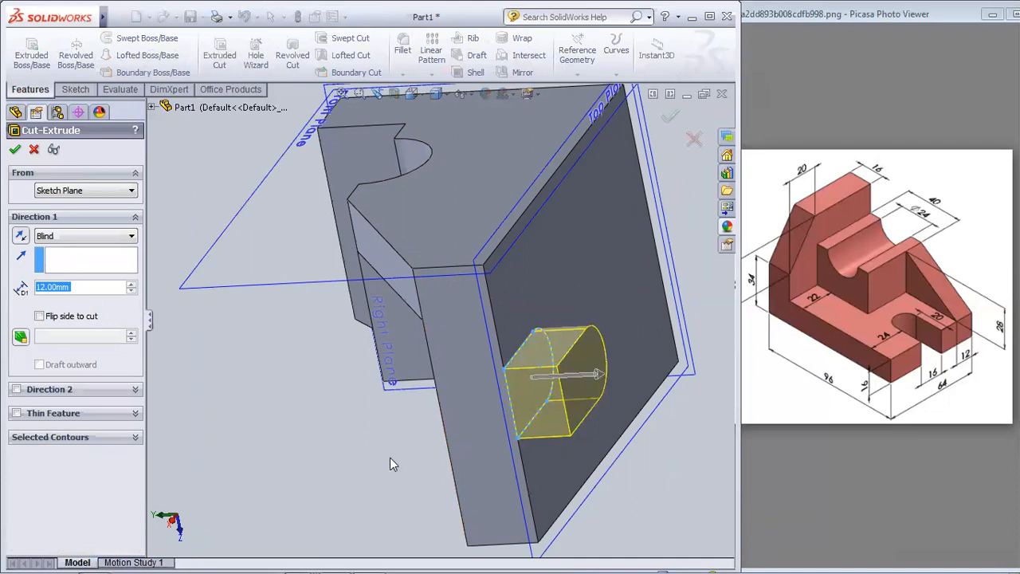
pyautogui.moveTo(390, 458); pyautogui.dragTo(575, 438, button='middle')
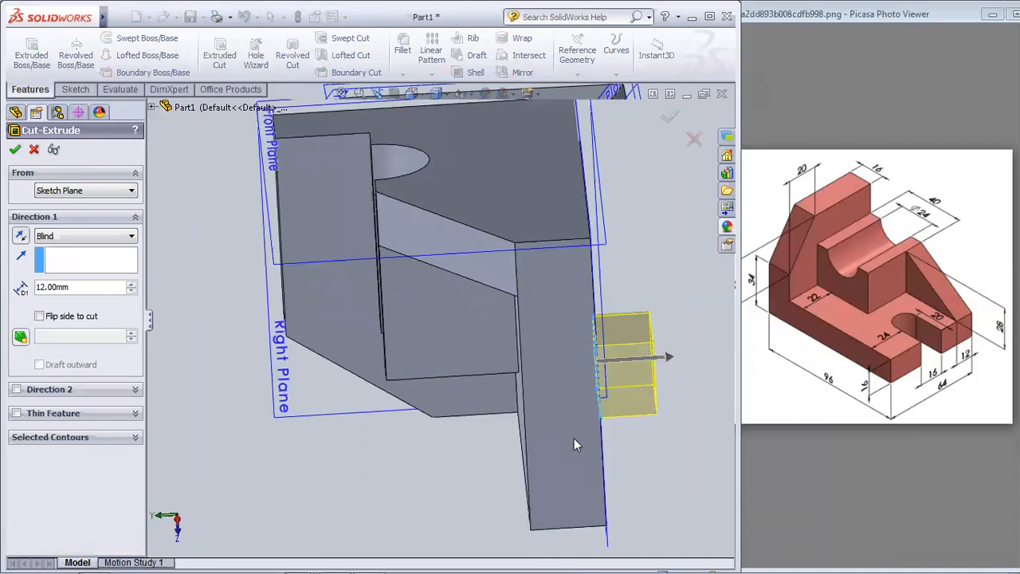
pyautogui.click(21, 241)
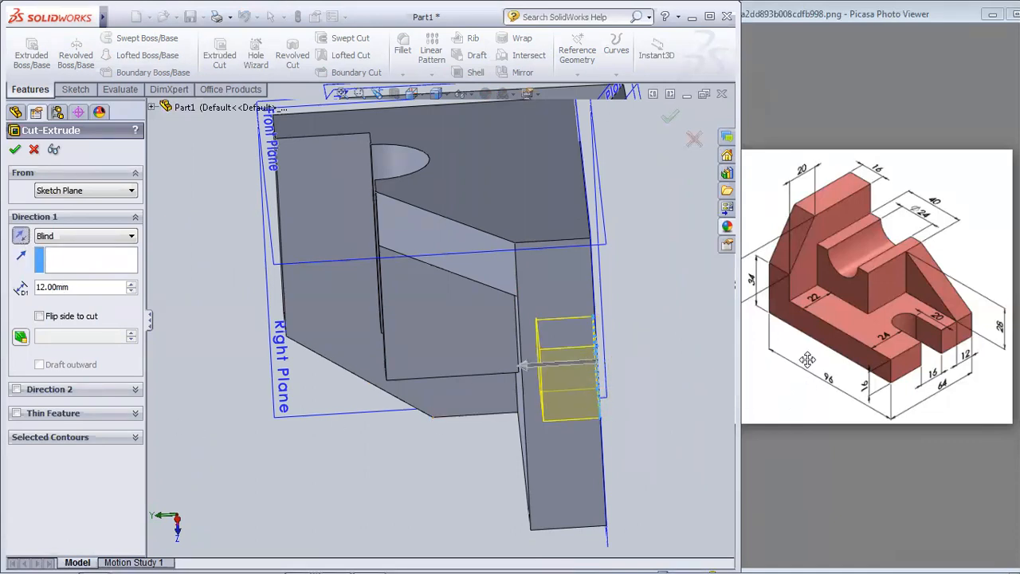
pyautogui.moveTo(71, 287); pyautogui.dragTo(7, 293)
pyautogui.write('16')
pyautogui.press('Return')
pyautogui.moveTo(403, 501); pyautogui.dragTo(415, 479, button='middle')
pyautogui.click(12, 149)
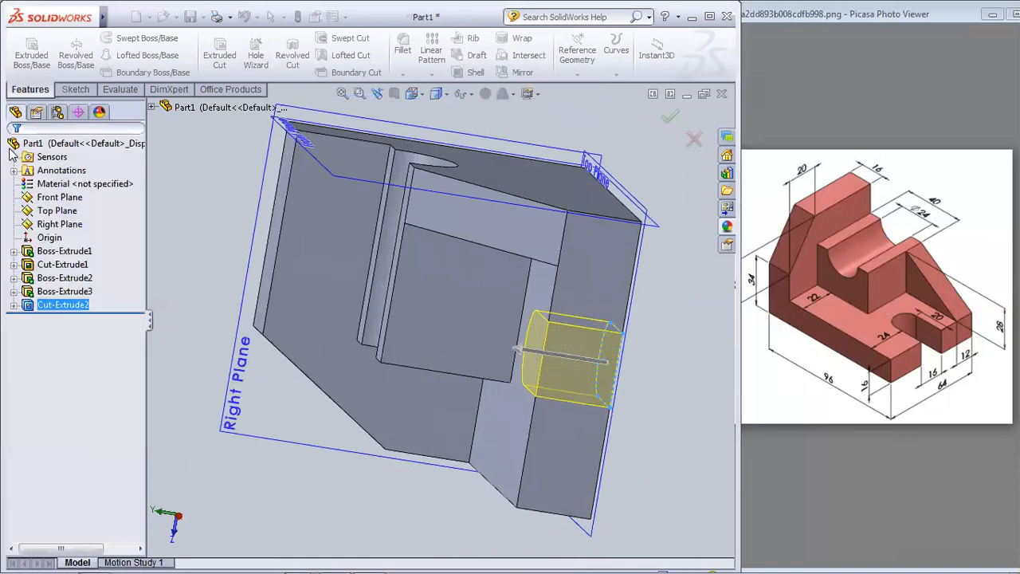
# Step: Examine the open-ended slot and the rest of the bracket from several angles and zoom levels
pyautogui.moveTo(479, 447); pyautogui.dragTo(365, 426, button='middle')
pyautogui.scroll(-3, 563, 314)
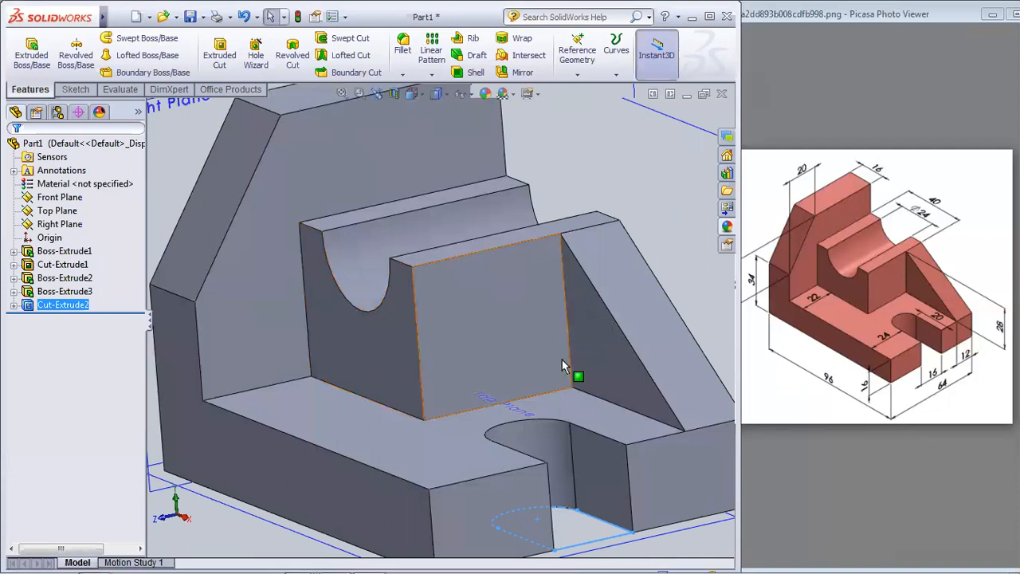
pyautogui.scroll(-3, 381, 353)
pyautogui.scroll(4, 385, 351)
pyautogui.scroll(5, 384, 350)
pyautogui.moveTo(319, 441); pyautogui.dragTo(596, 191, button='middle')
pyautogui.moveTo(692, 321); pyautogui.dragTo(691, 322, button='middle')
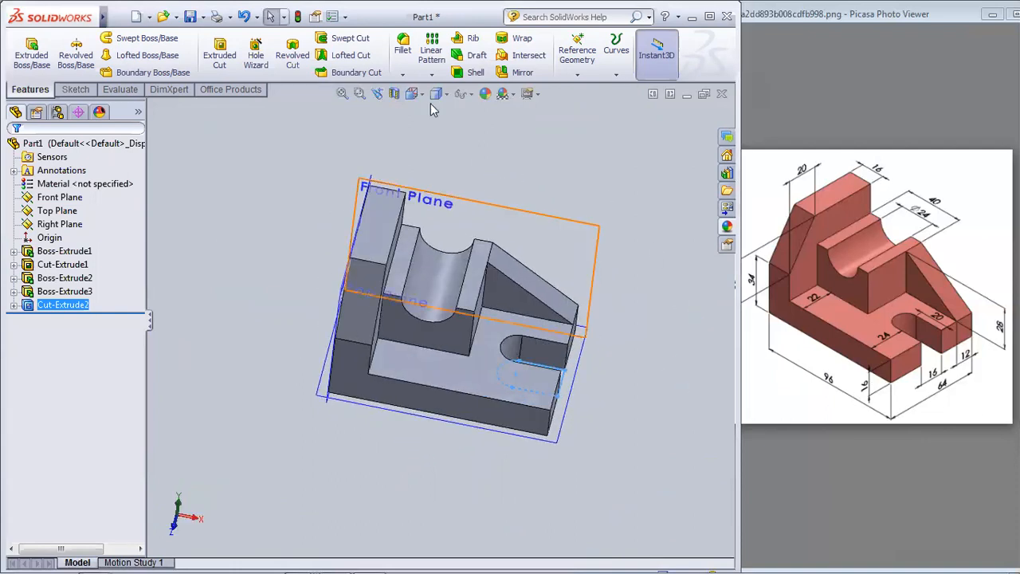
pyautogui.click(377, 94)
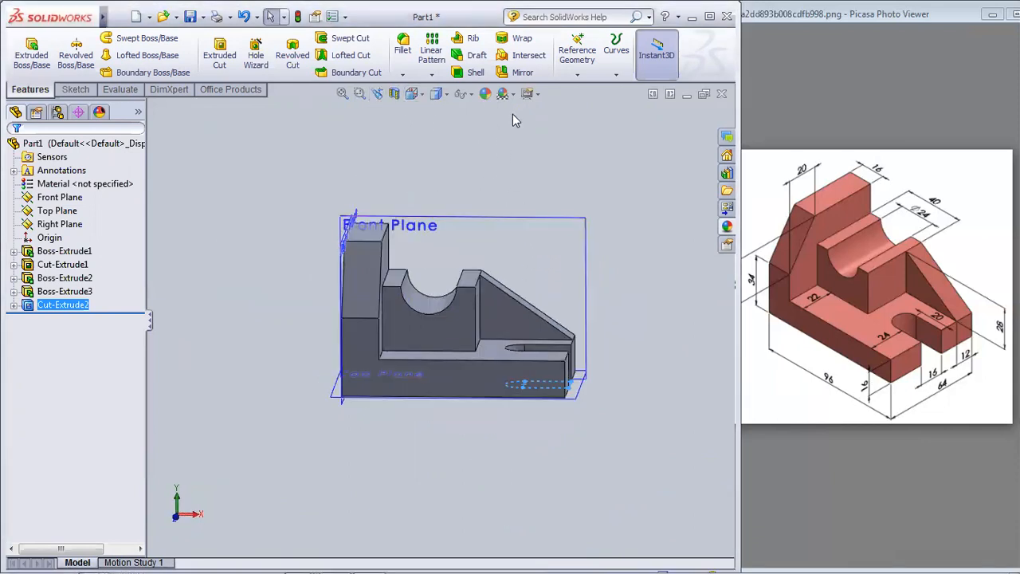
# Step: Open the appearance settings for the whole part
pyautogui.click(54, 144)
pyautogui.rightClick(54, 144)
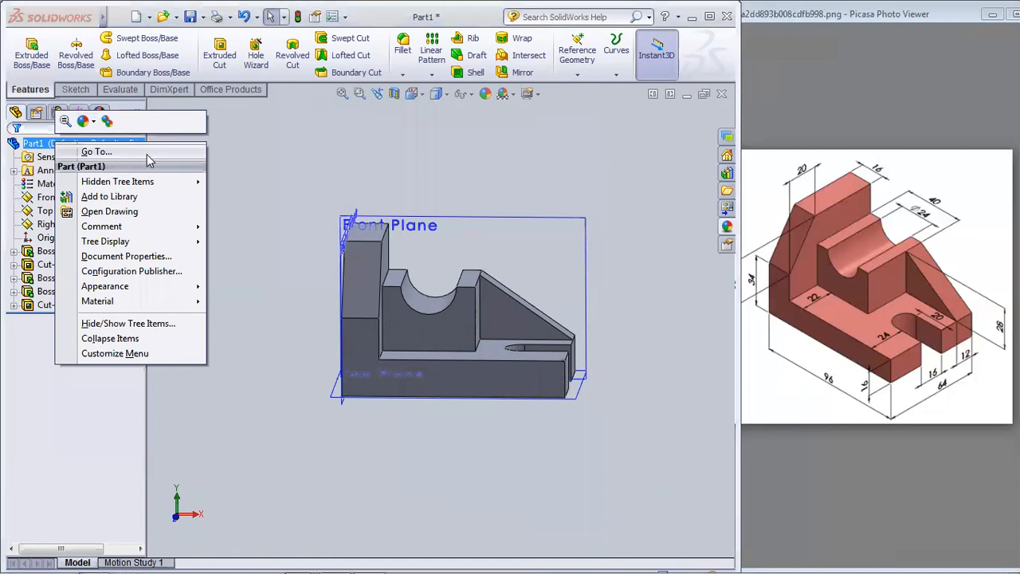
pyautogui.click(83, 125)
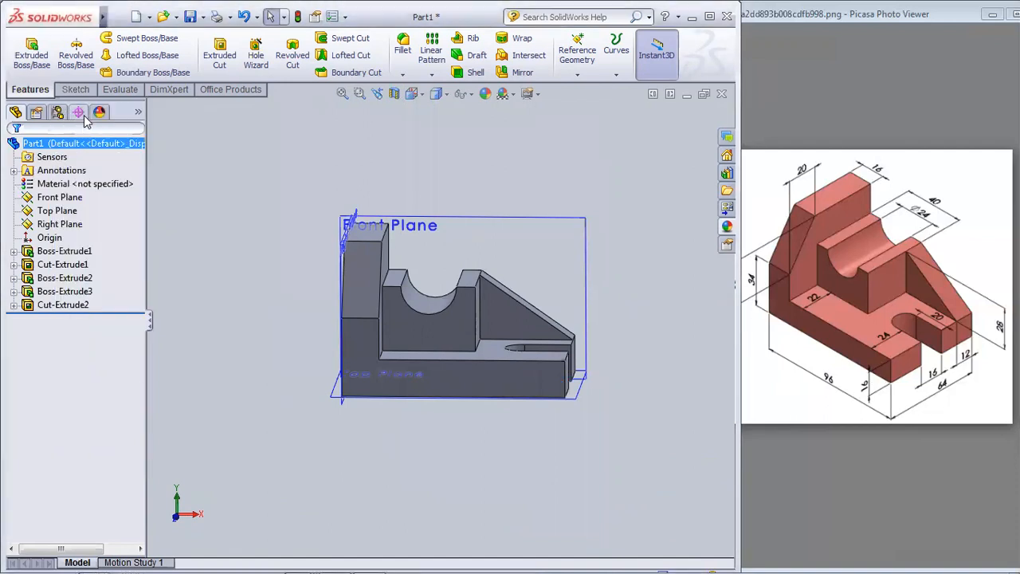
pyautogui.rightClick(42, 144)
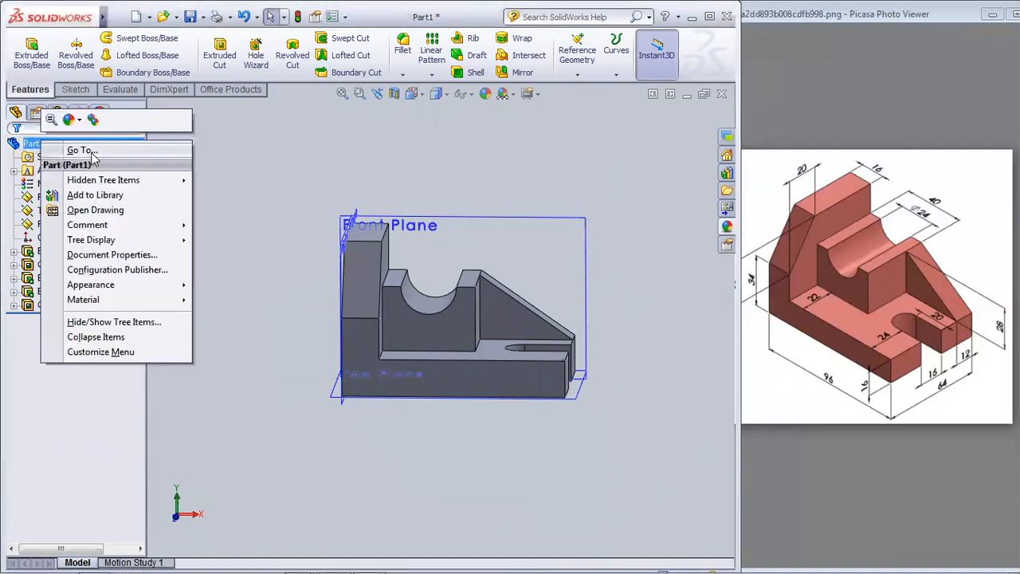
pyautogui.moveTo(83, 121)
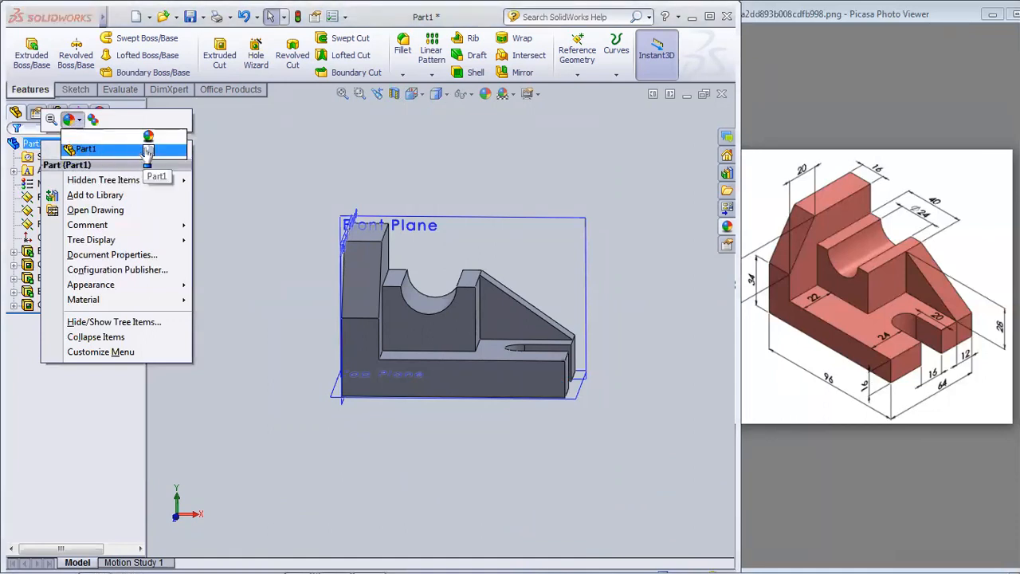
pyautogui.click(146, 149)
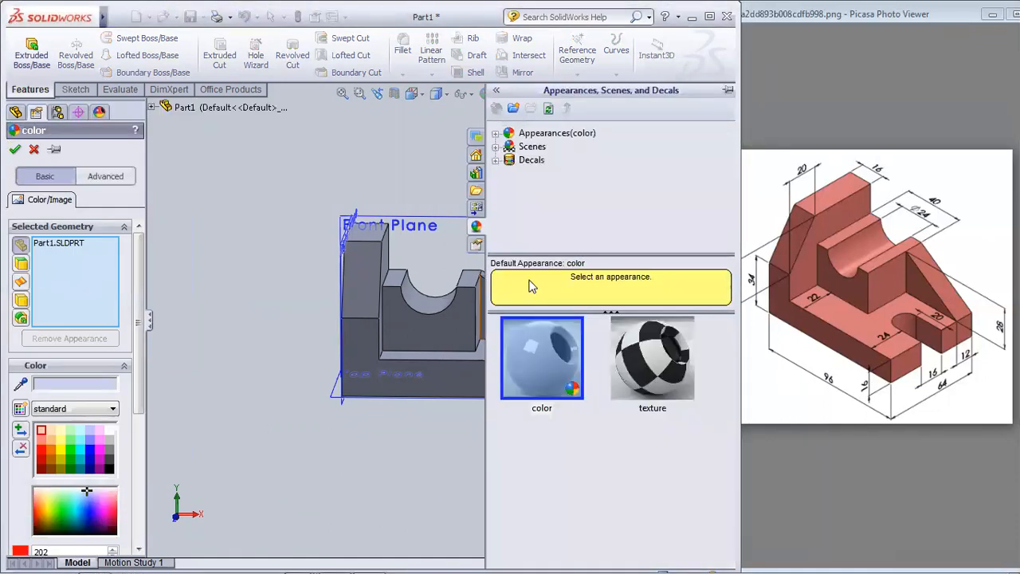
# Step: Try an orange and a light red swatch from the standard palette as the part's colour
pyautogui.click(495, 134)
pyautogui.click(495, 134)
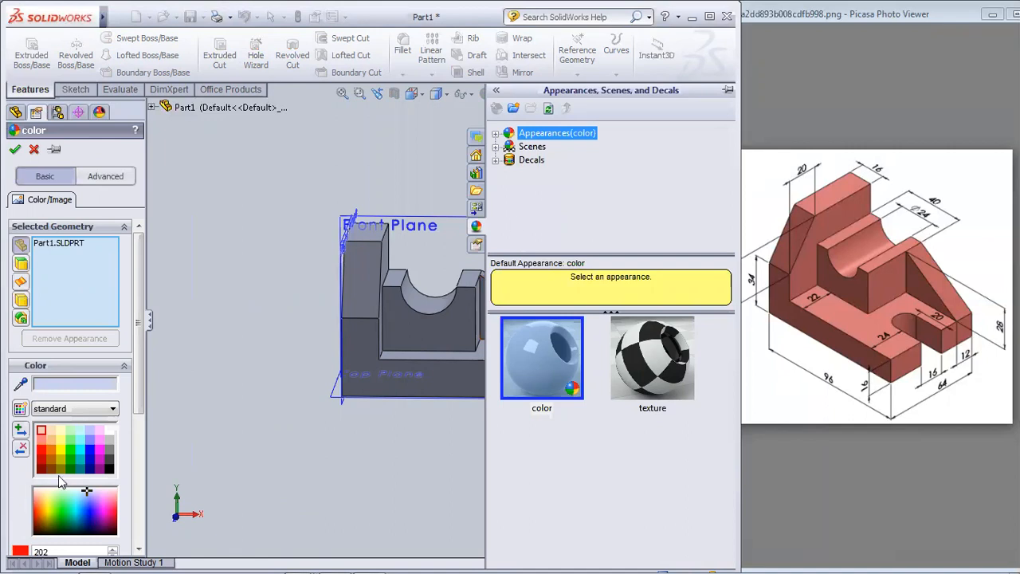
pyautogui.click(52, 451)
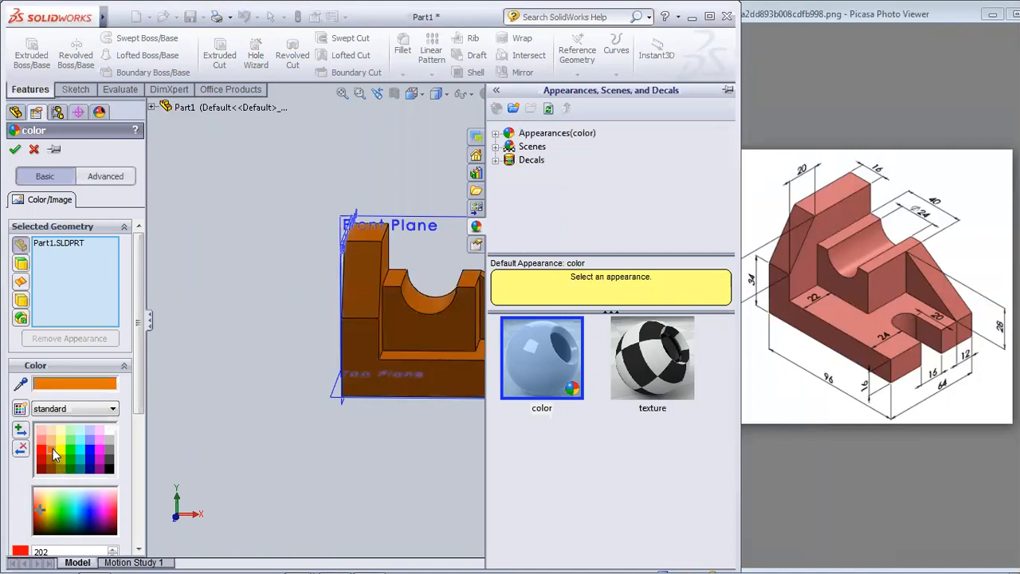
pyautogui.click(42, 439)
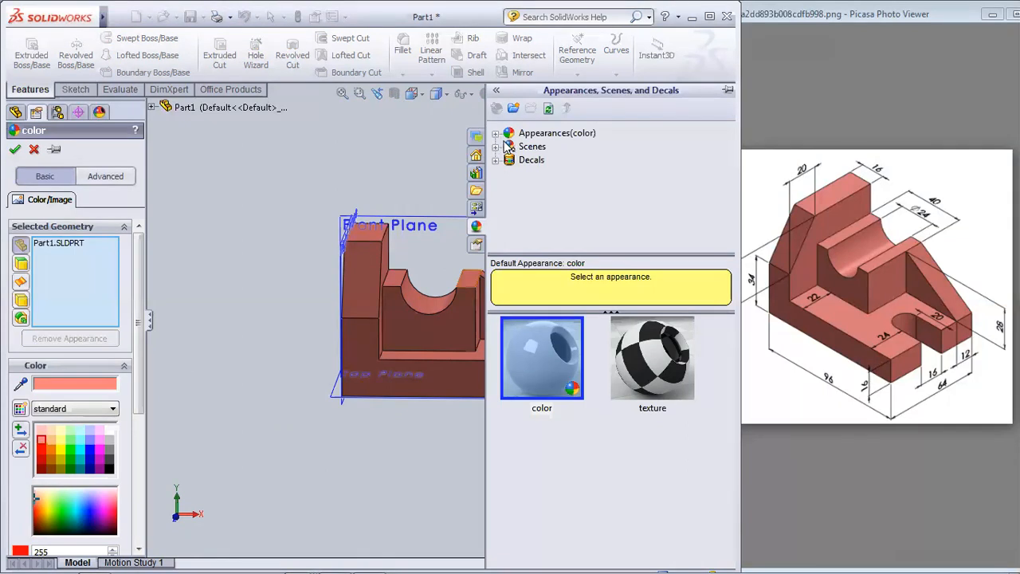
# Step: Apply the white high gloss plastic appearance to the whole part and recolour it light red from the standard palette
pyautogui.click(495, 134)
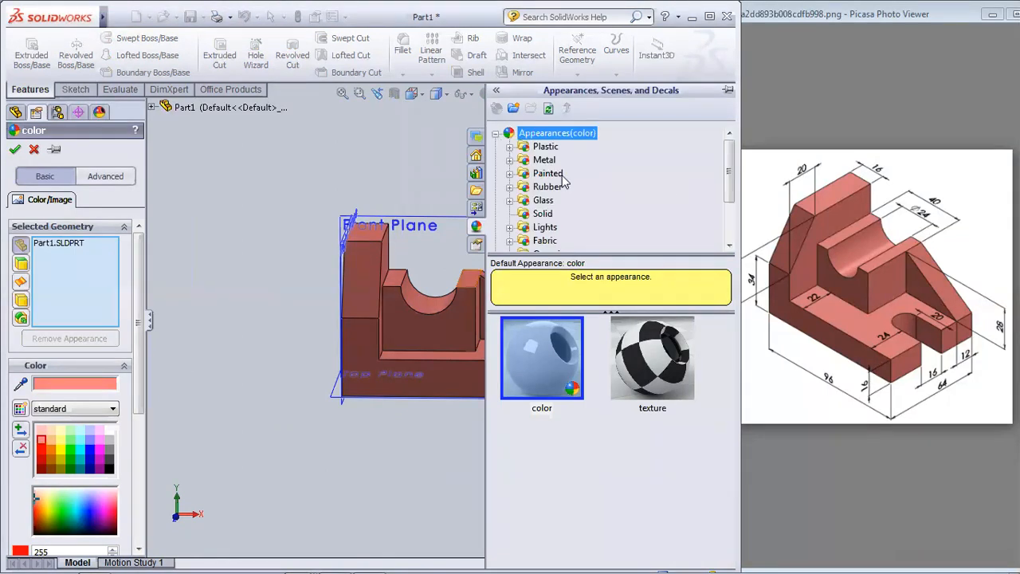
pyautogui.click(509, 148)
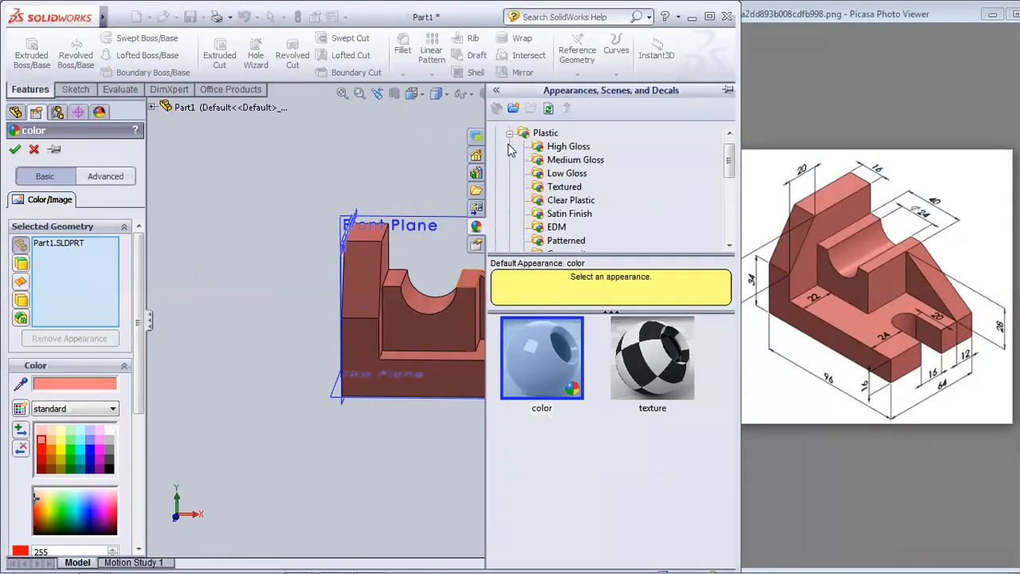
pyautogui.click(562, 148)
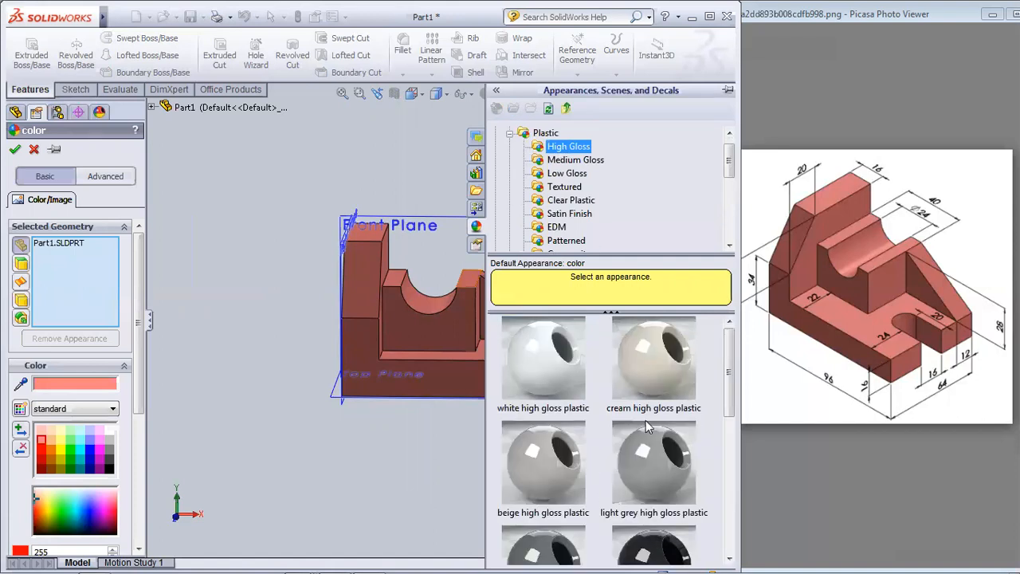
pyautogui.click(533, 366)
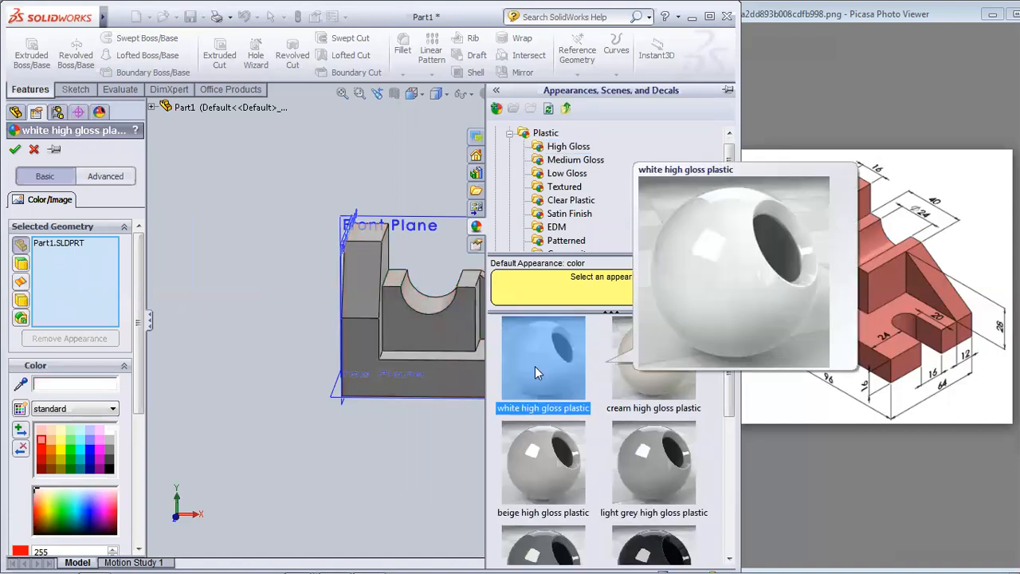
pyautogui.click(40, 443)
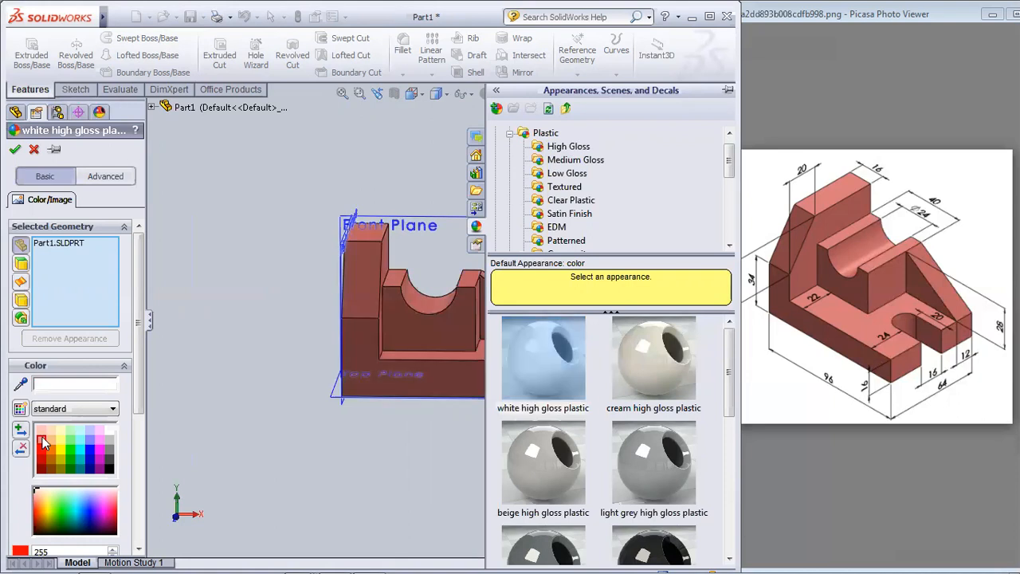
pyautogui.click(14, 149)
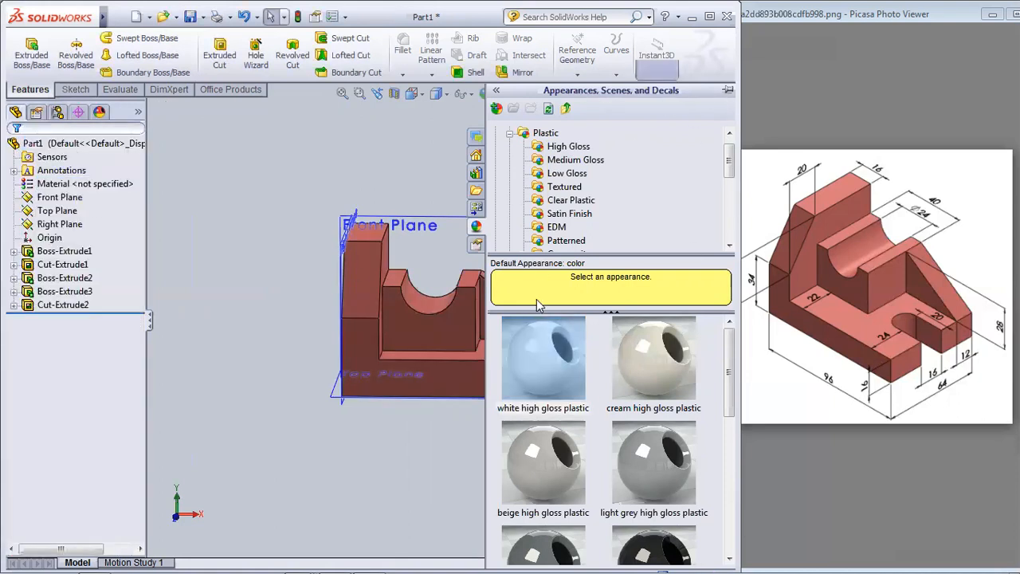
pyautogui.click(496, 90)
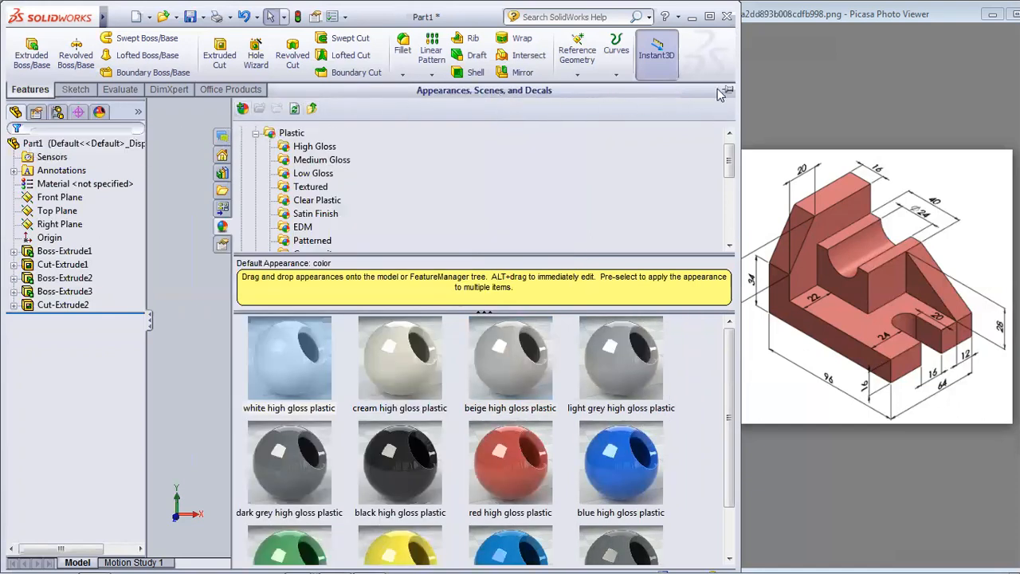
pyautogui.click(194, 329)
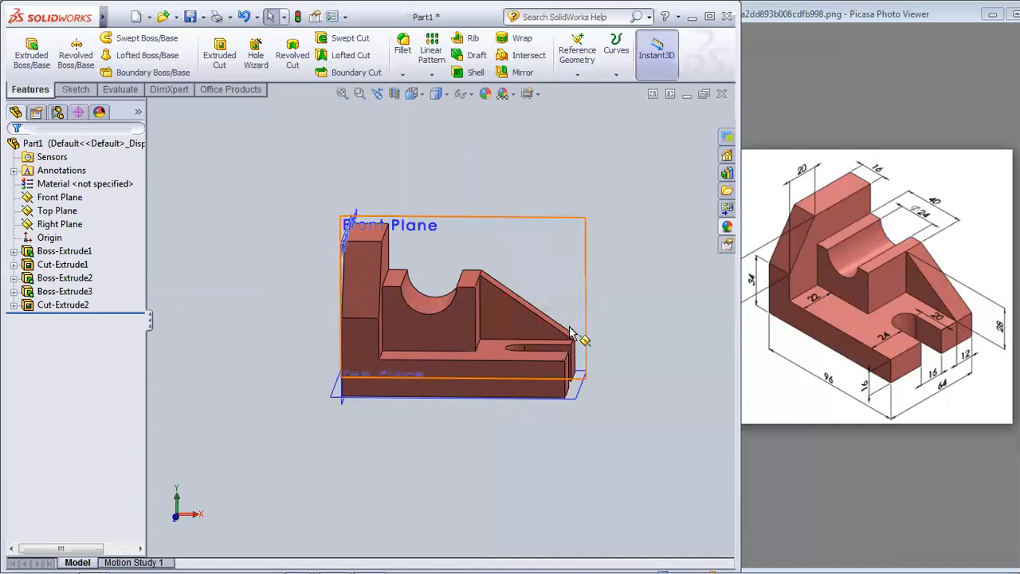
# Step: Hide the Front, Top and Right reference planes together
pyautogui.scroll(-2, 609, 306)
pyautogui.scroll(2, 609, 298)
pyautogui.click(56, 197)
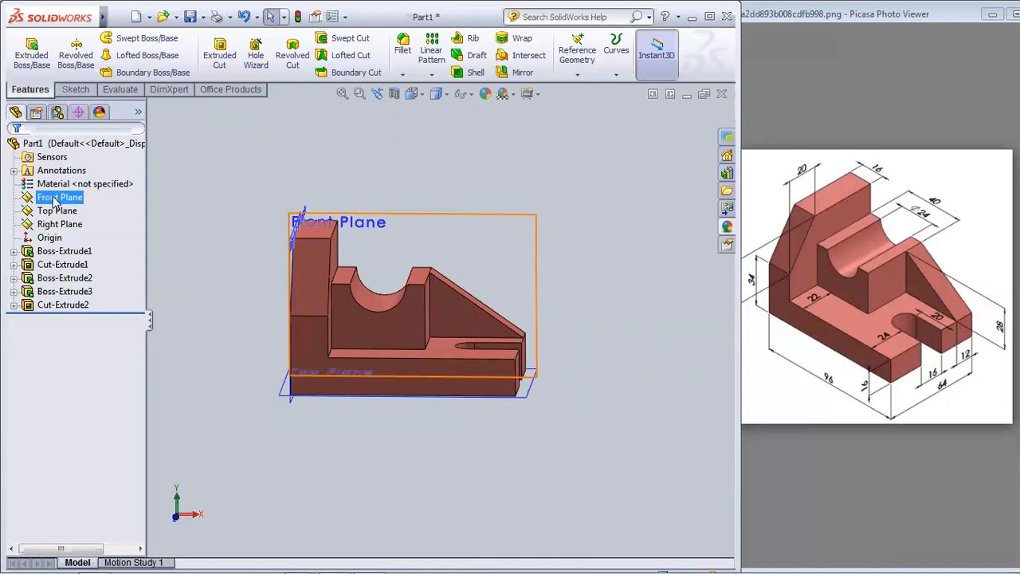
pyautogui.keyDown('ctrl'); pyautogui.click(56, 210); pyautogui.keyUp('ctrl')
pyautogui.keyDown('ctrl'); pyautogui.click(58, 224); pyautogui.keyUp('ctrl')
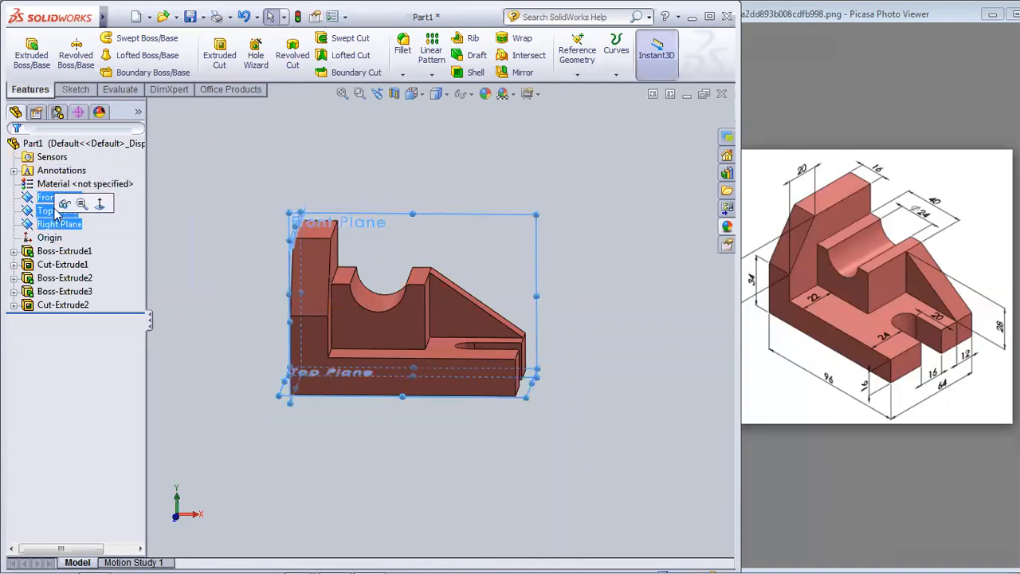
pyautogui.click(65, 204)
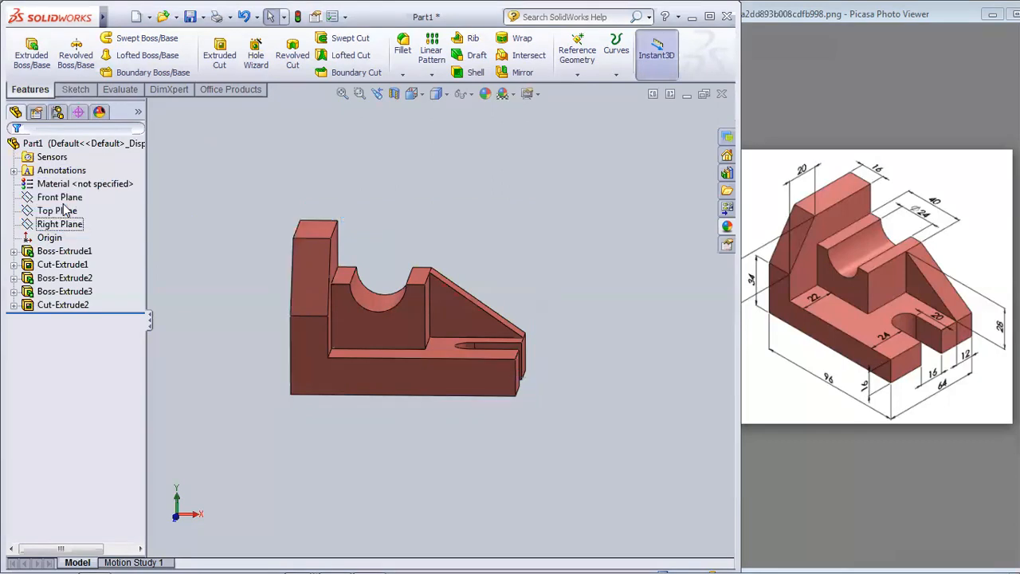
# Step: Rotate the finished bracket to compare its shape and orientation with the reference picture
pyautogui.moveTo(579, 228); pyautogui.dragTo(598, 290, button='middle')
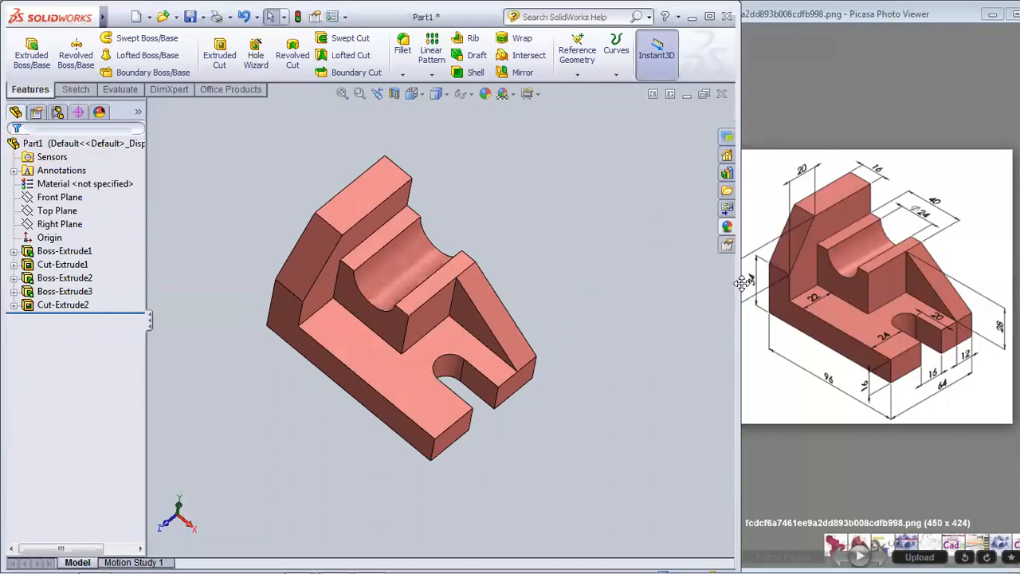
pyautogui.moveTo(602, 313); pyautogui.dragTo(404, 452, button='middle')
pyautogui.moveTo(189, 427); pyautogui.dragTo(182, 382, button='middle')
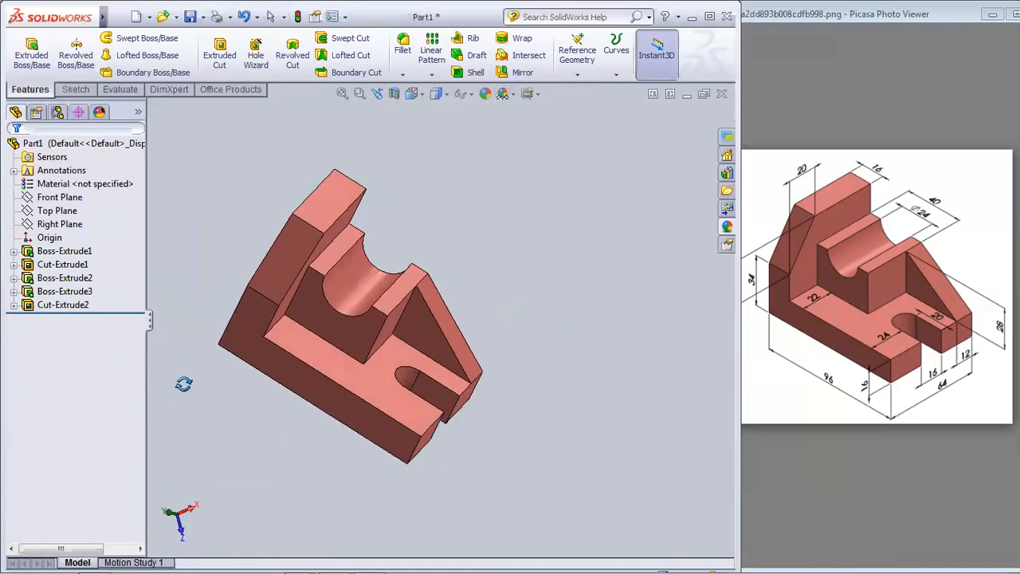
pyautogui.moveTo(653, 280); pyautogui.dragTo(628, 271, button='middle')
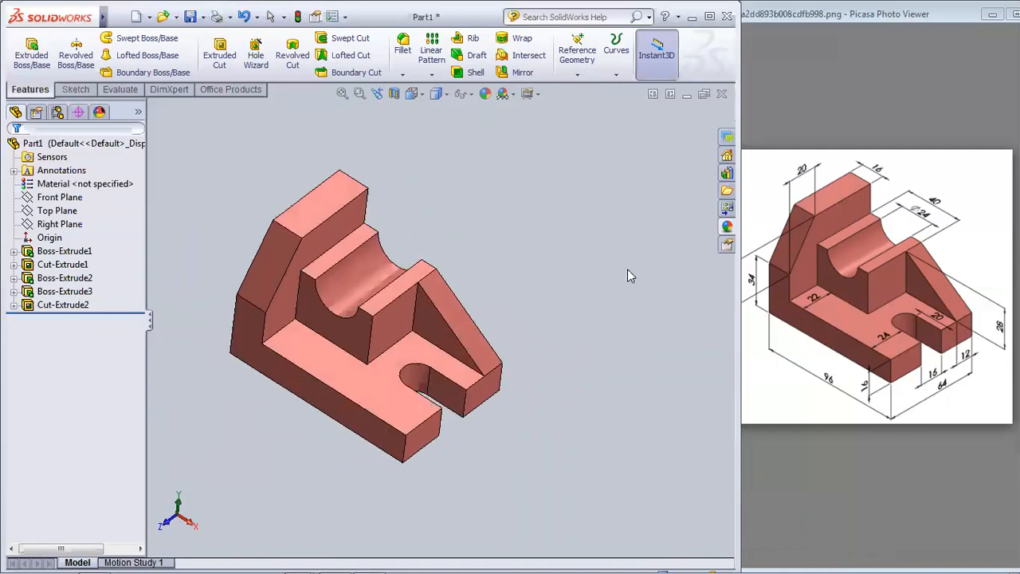